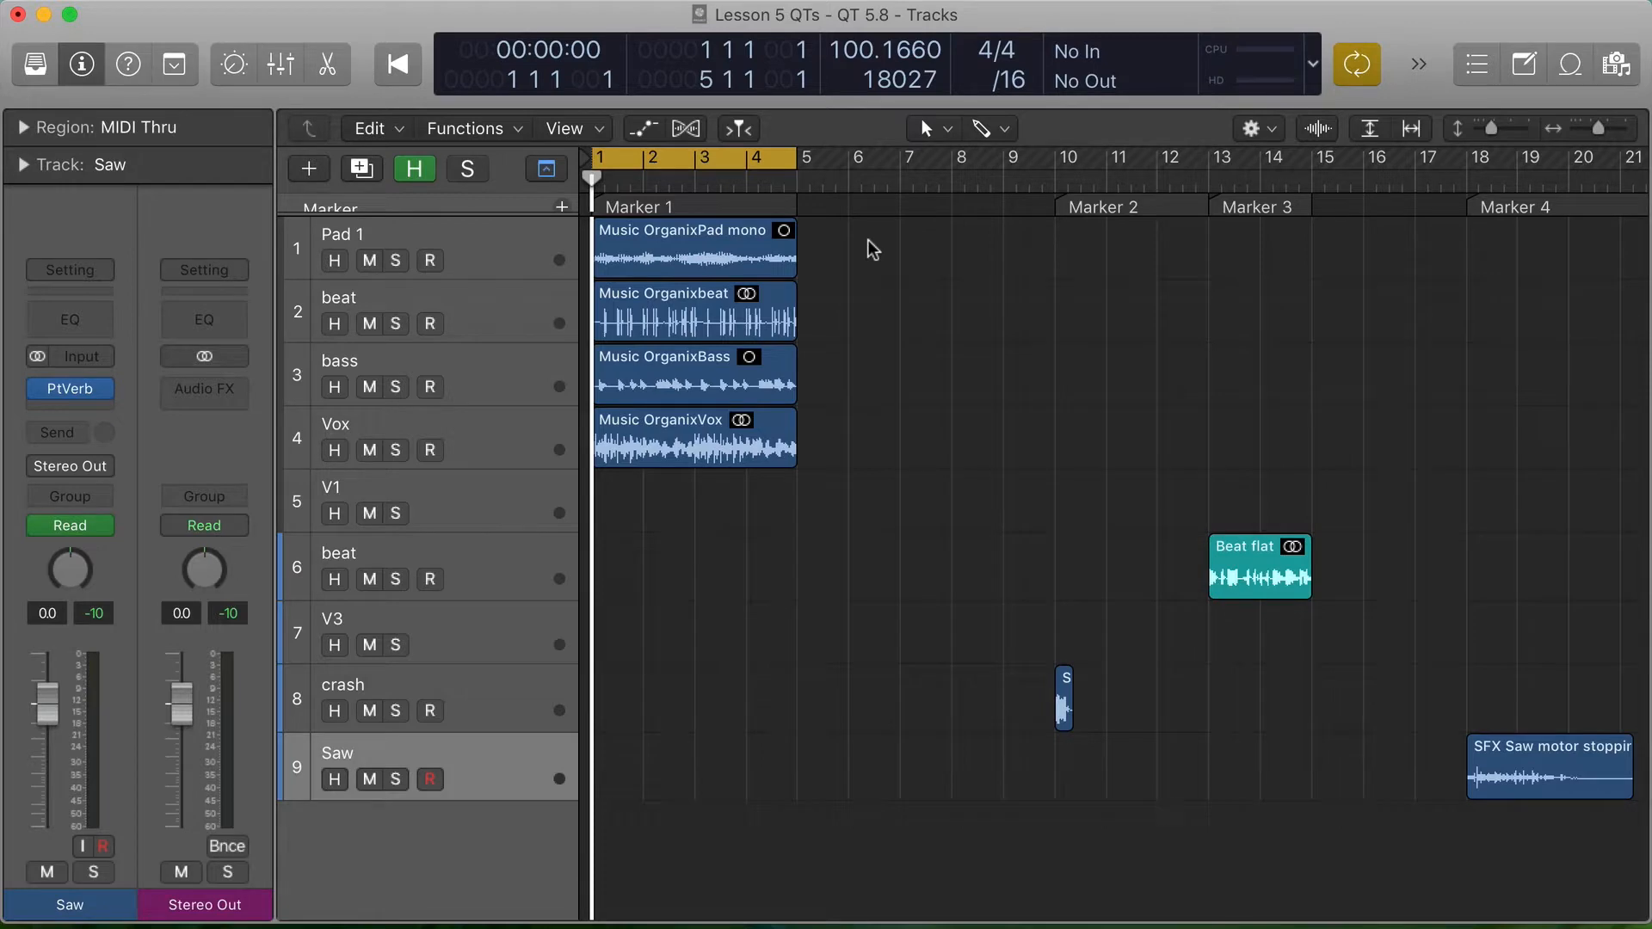
- Zoom in on the four music regions at Marker 1 and select the Pad 1, beat, bass and Vox tracks in turn
{"action": "scroll", "coordinate": [870, 247], "scroll_direction": "right", "scroll_amount": 1}
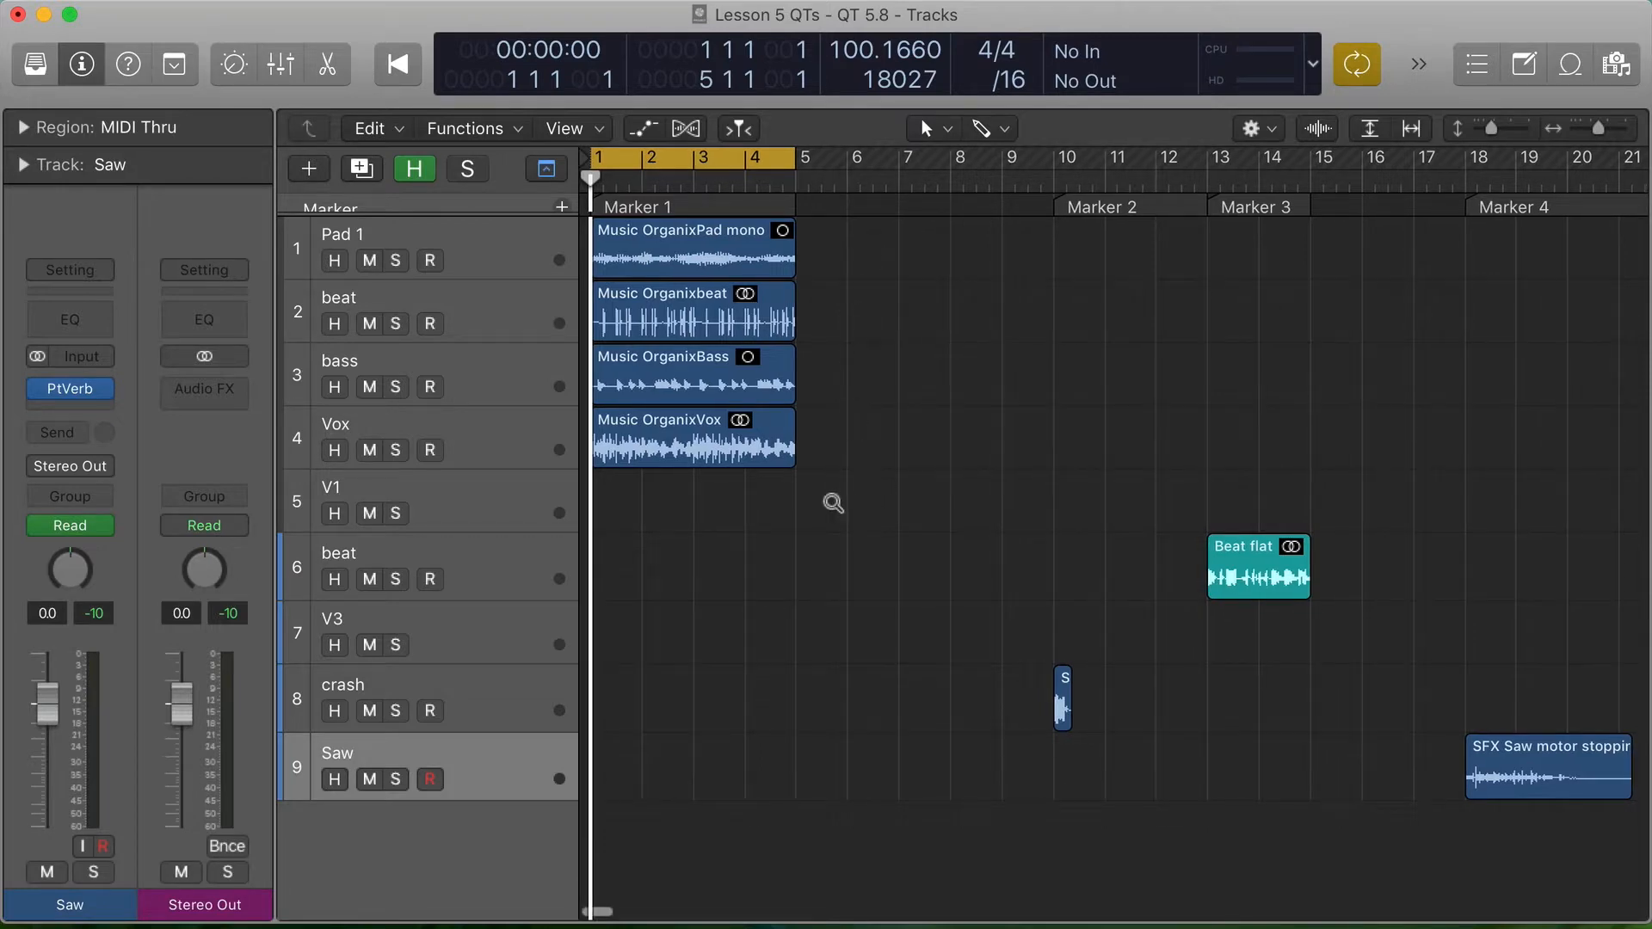
{"action": "left_click_drag", "start_coordinate": [833, 504], "coordinate": [592, 217]}
{"action": "left_click", "coordinate": [528, 249]}
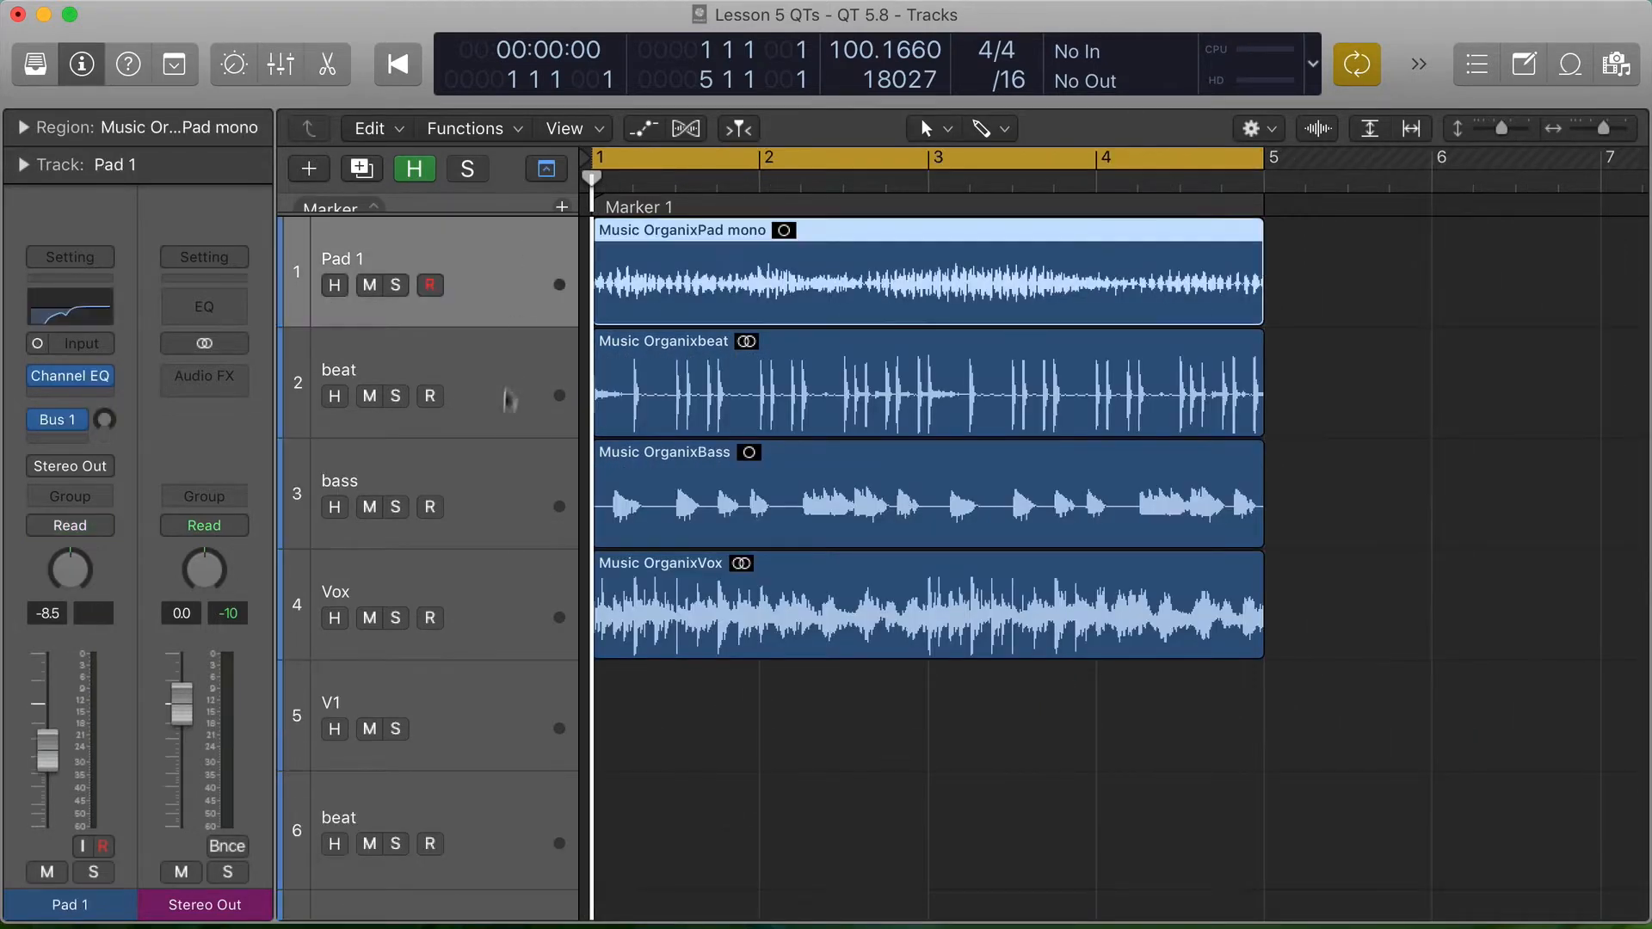
{"action": "left_click", "coordinate": [509, 380]}
{"action": "left_click", "coordinate": [505, 481]}
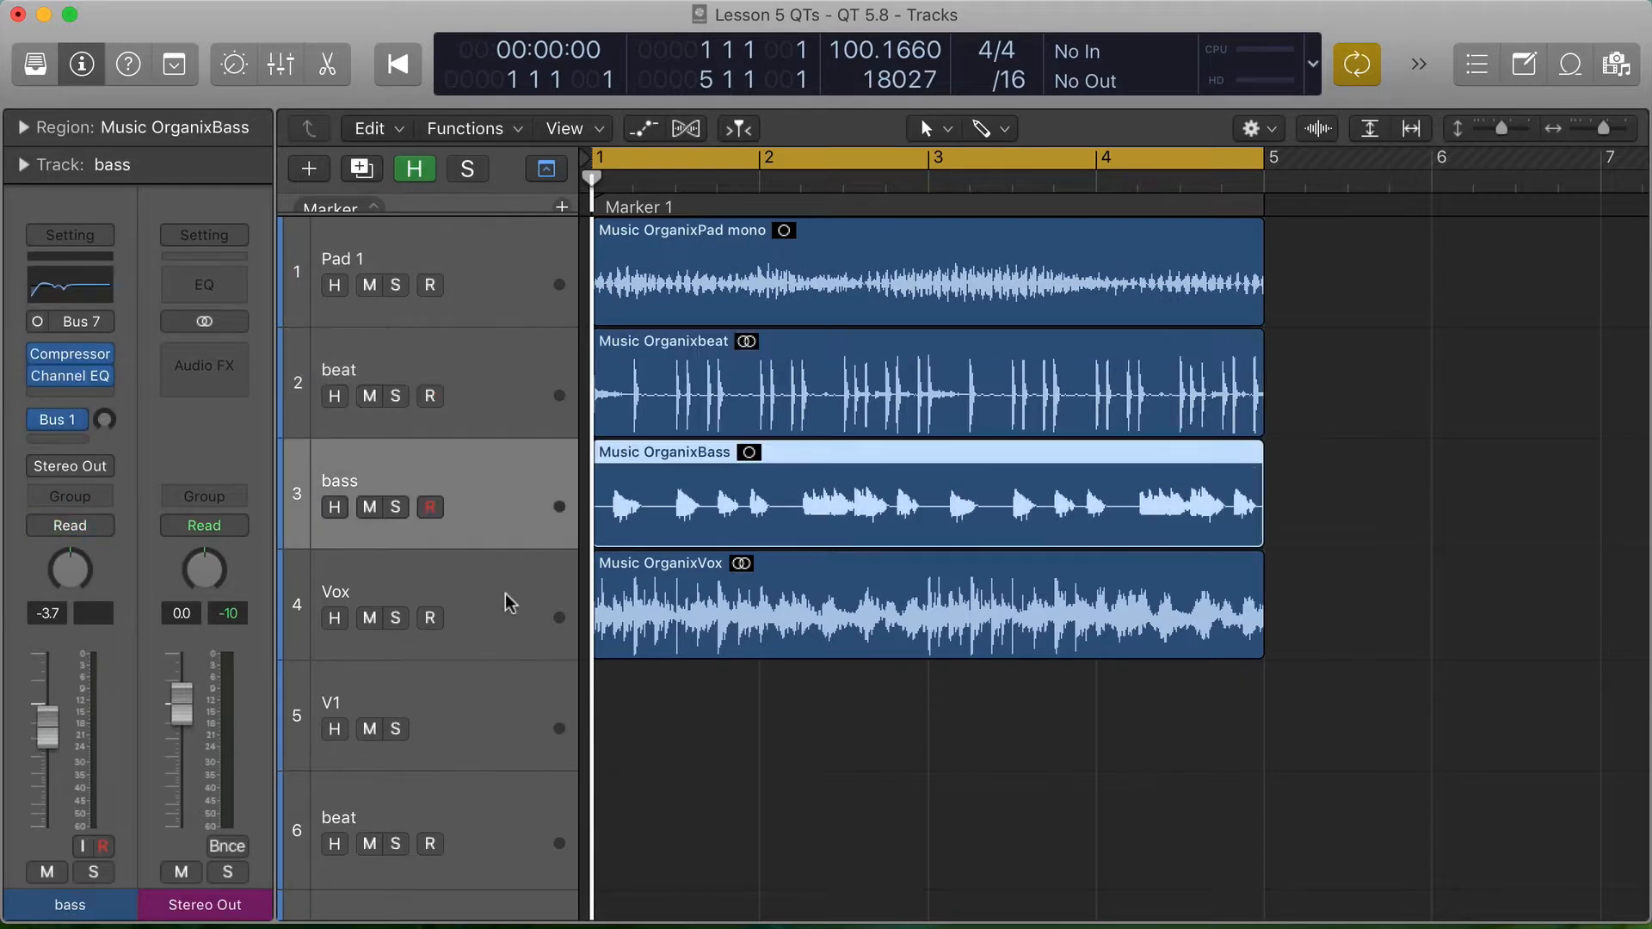
{"action": "left_click", "coordinate": [512, 602]}
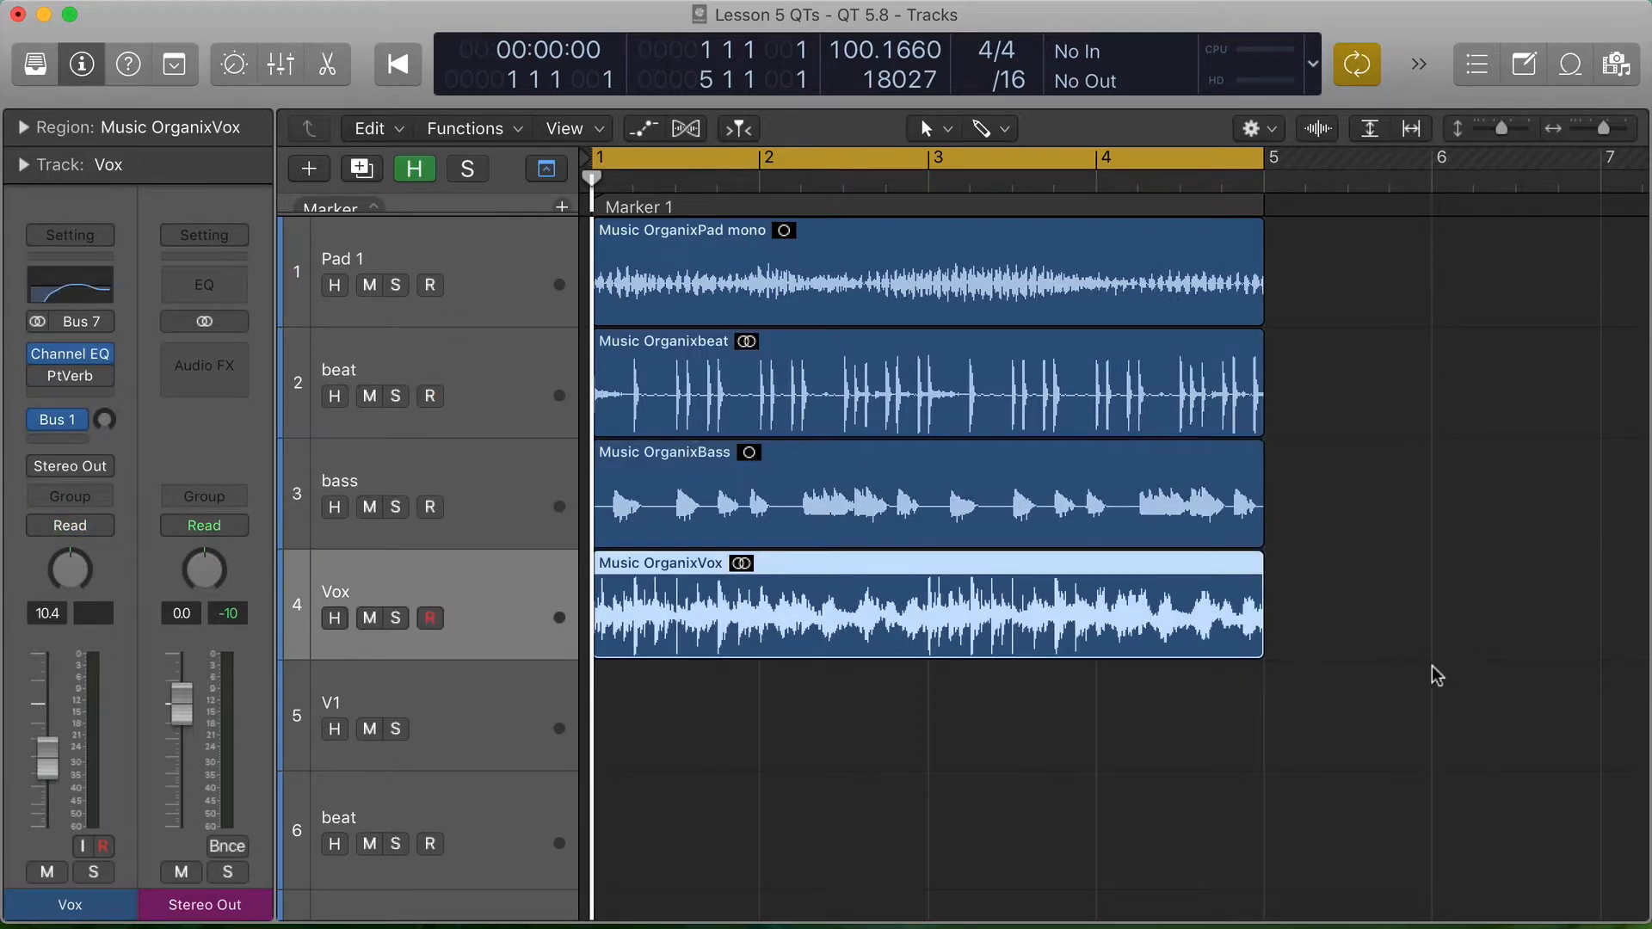
- Play the Marker 1 section, solo the Pad 1, beat, bass and Vox tracks one after another, and clear the solo
{"action": "key", "text": "space"}
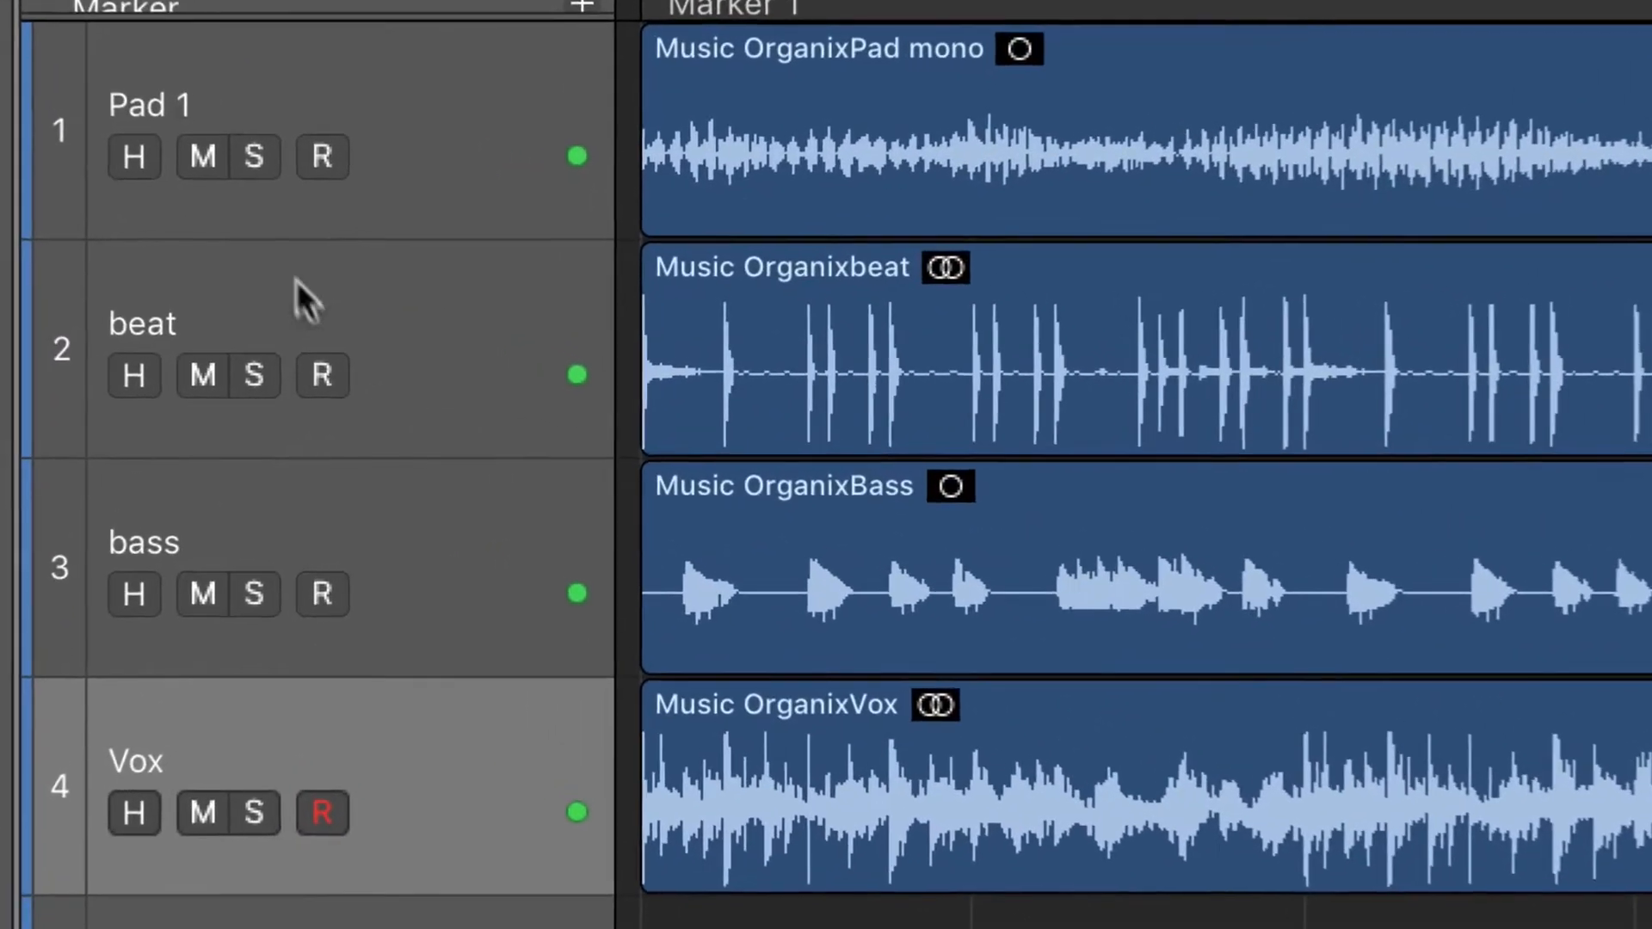
{"action": "left_click", "coordinate": [254, 156]}
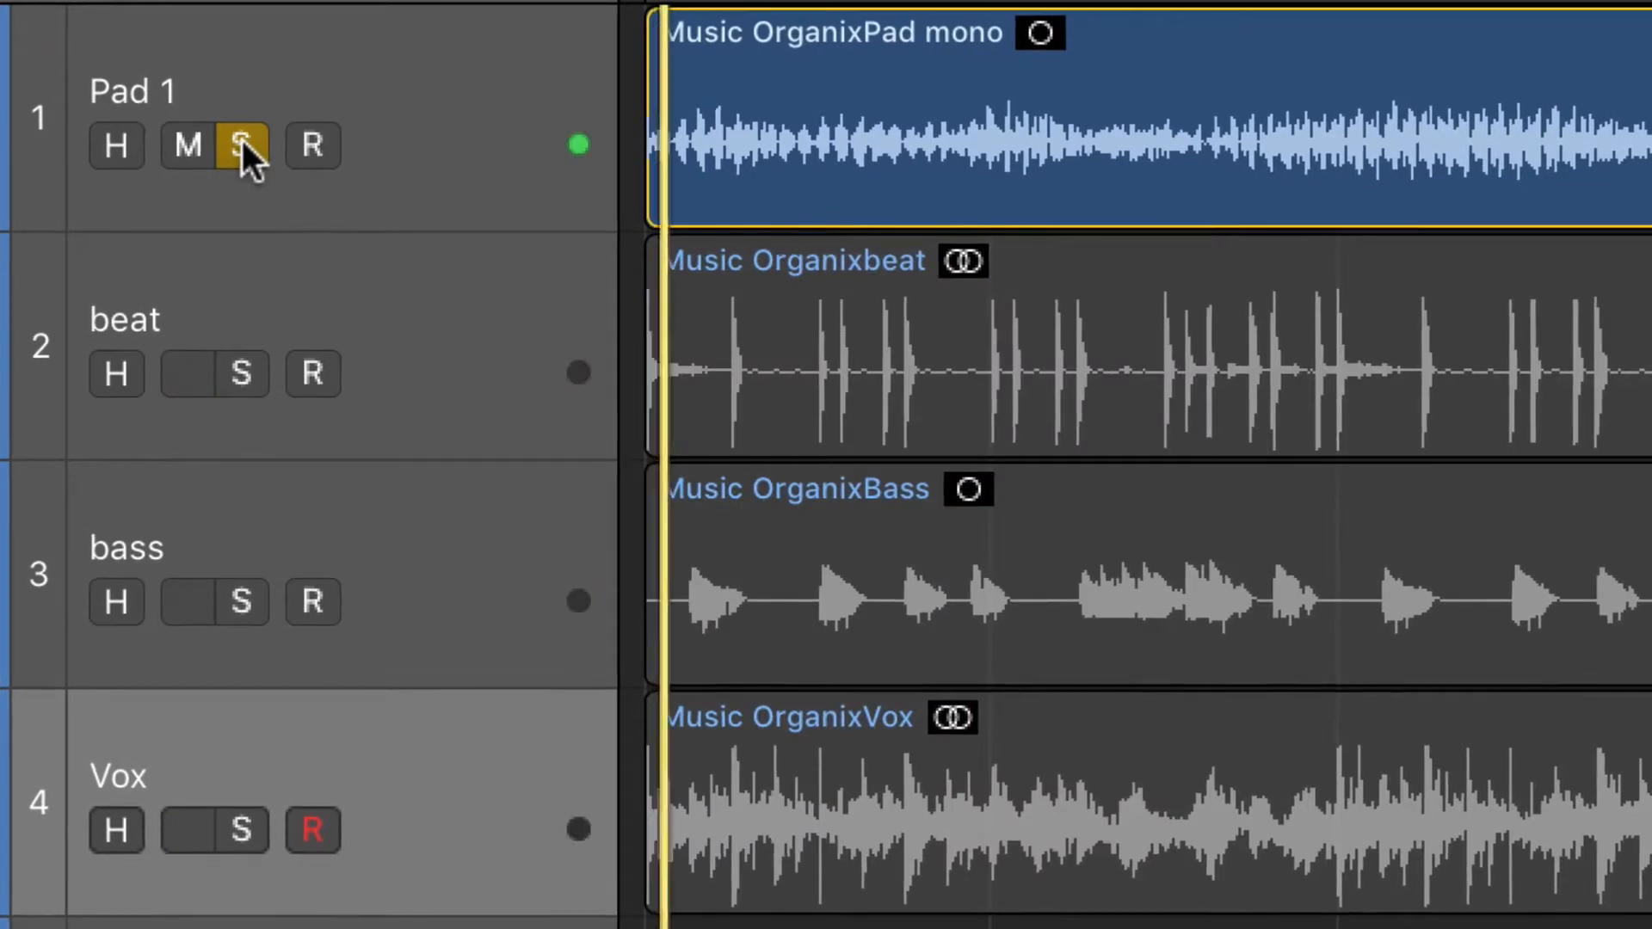
{"action": "left_click", "coordinate": [229, 365]}
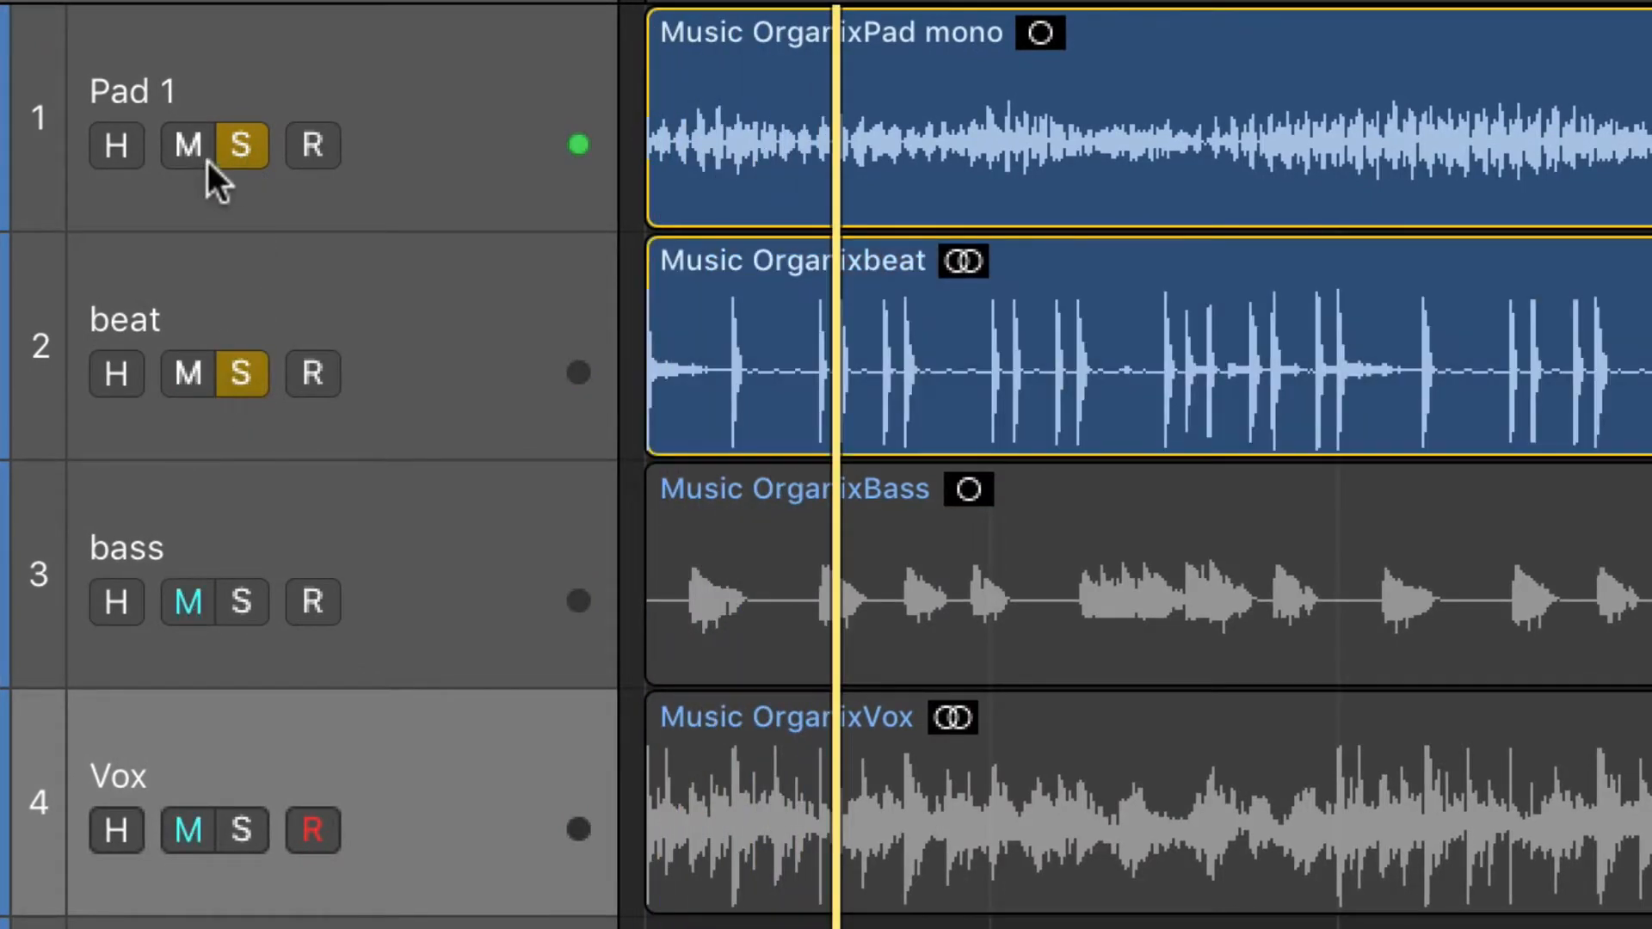
{"action": "left_click", "coordinate": [244, 148]}
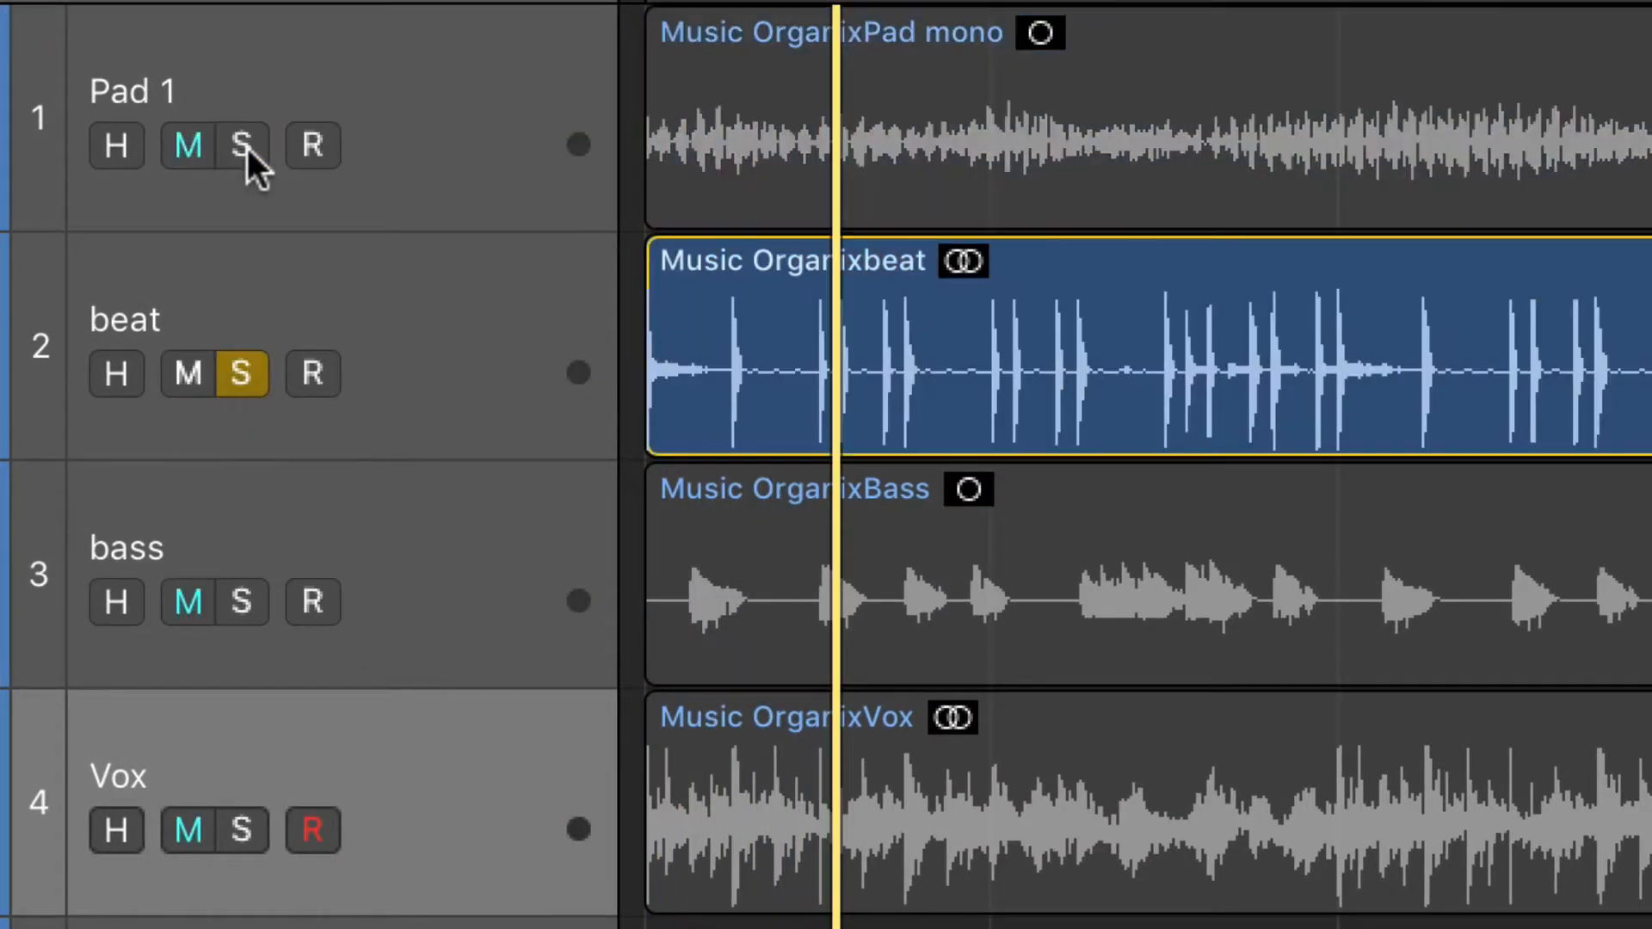
{"action": "left_click", "coordinate": [241, 371]}
{"action": "left_click", "coordinate": [244, 602]}
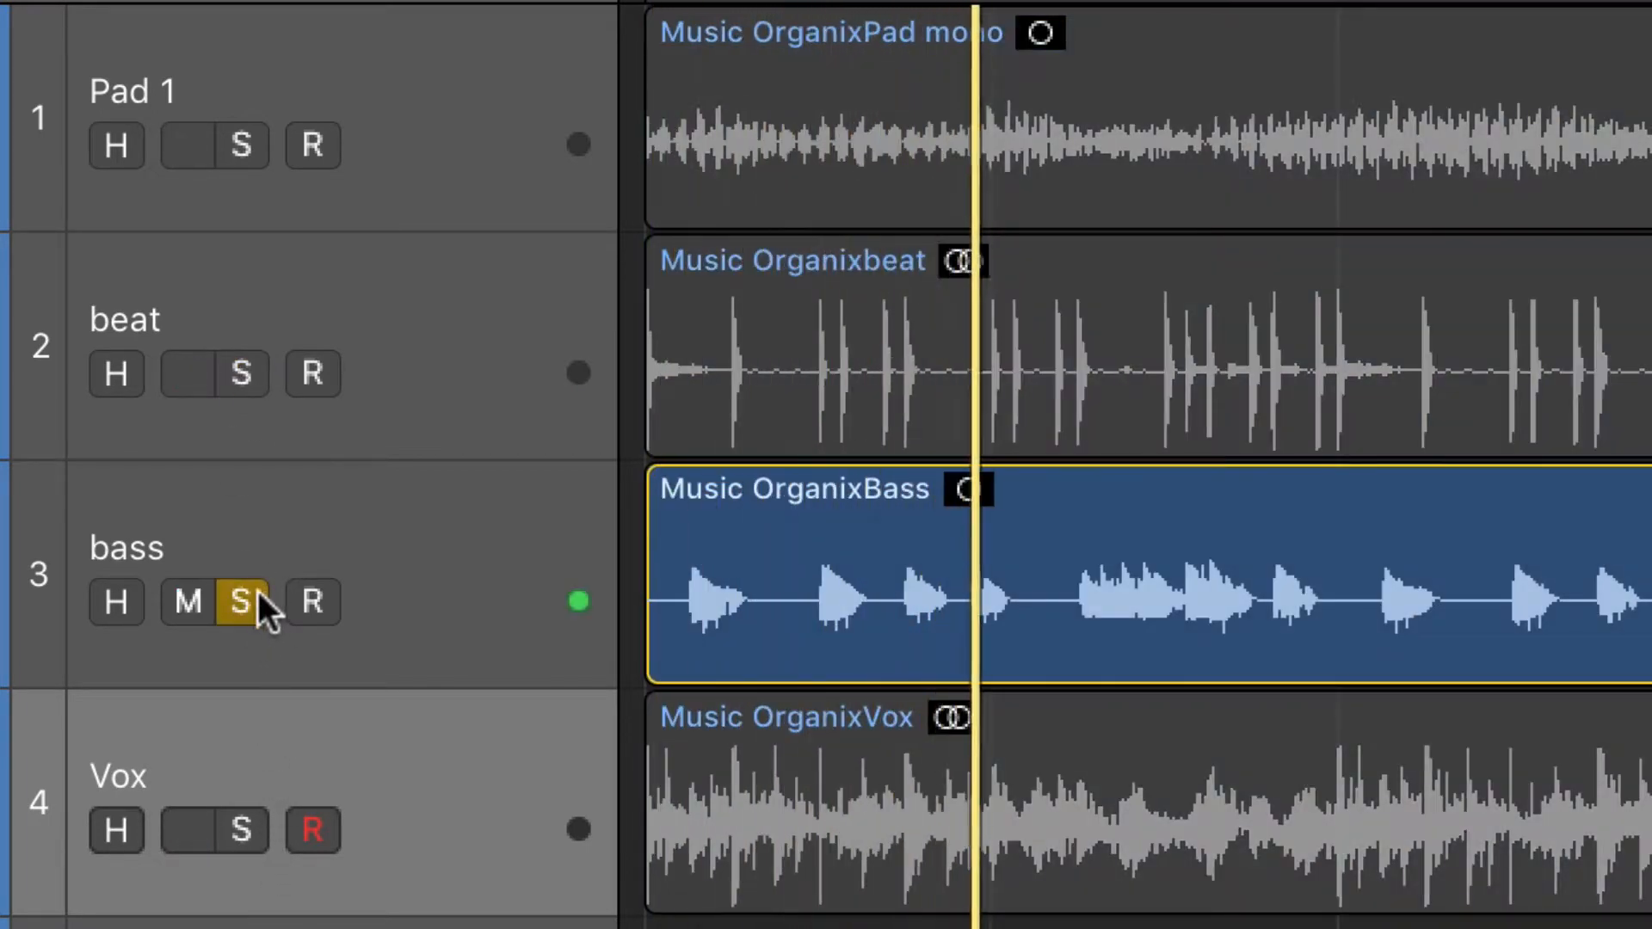
{"action": "left_click", "coordinate": [242, 602]}
{"action": "left_click", "coordinate": [241, 830]}
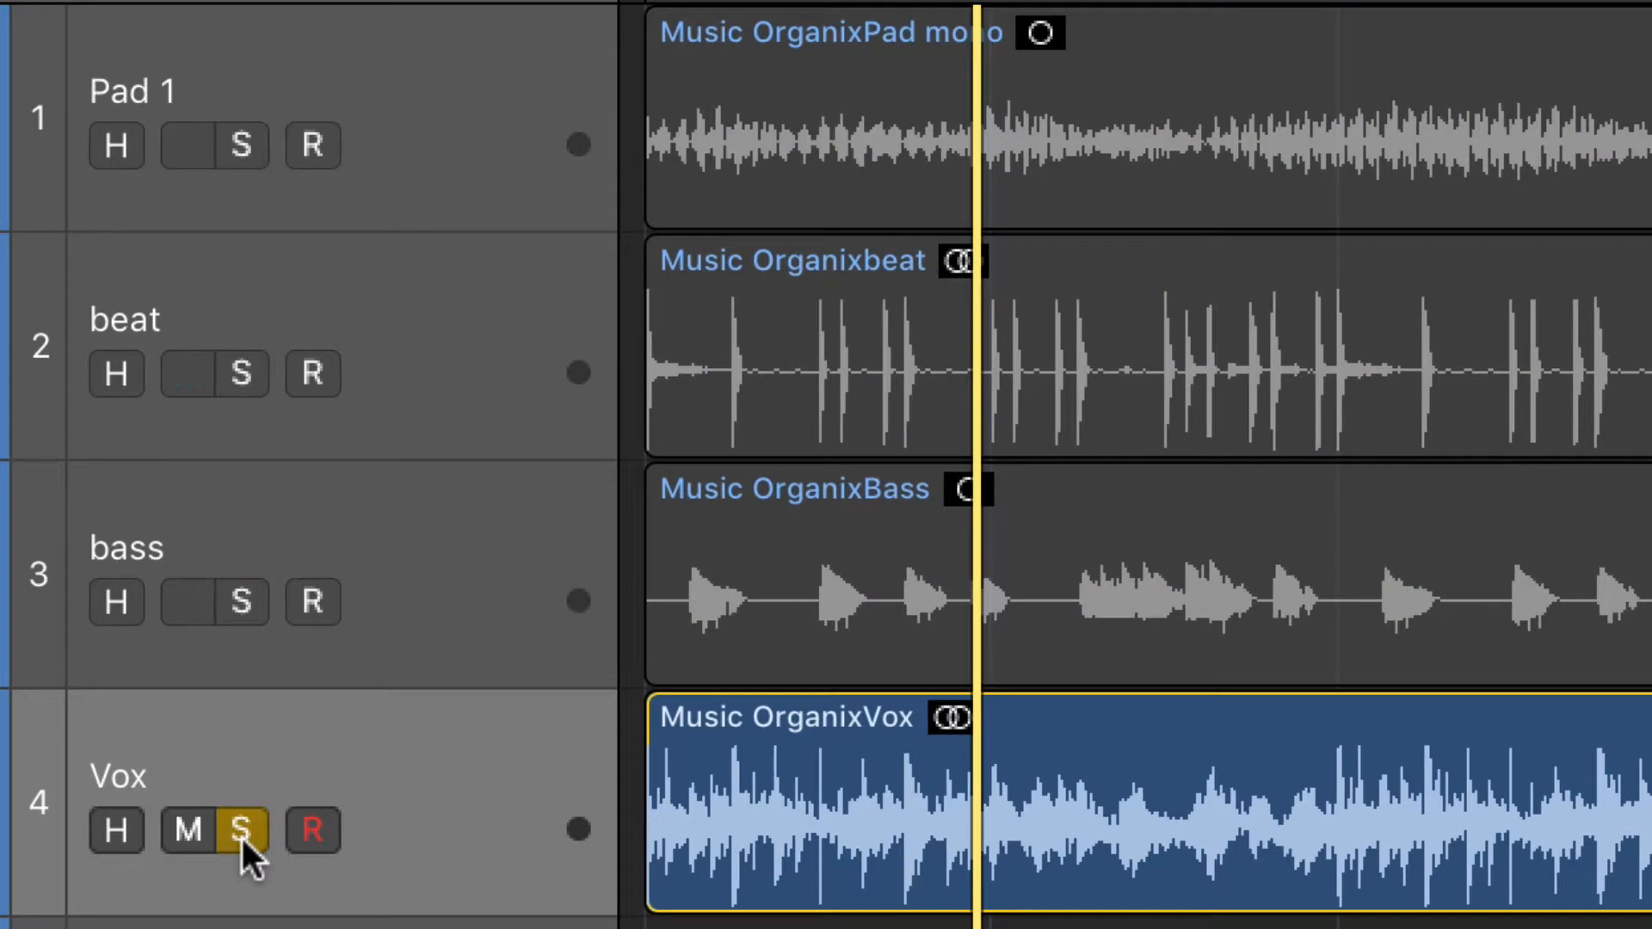
{"action": "key", "text": "space"}
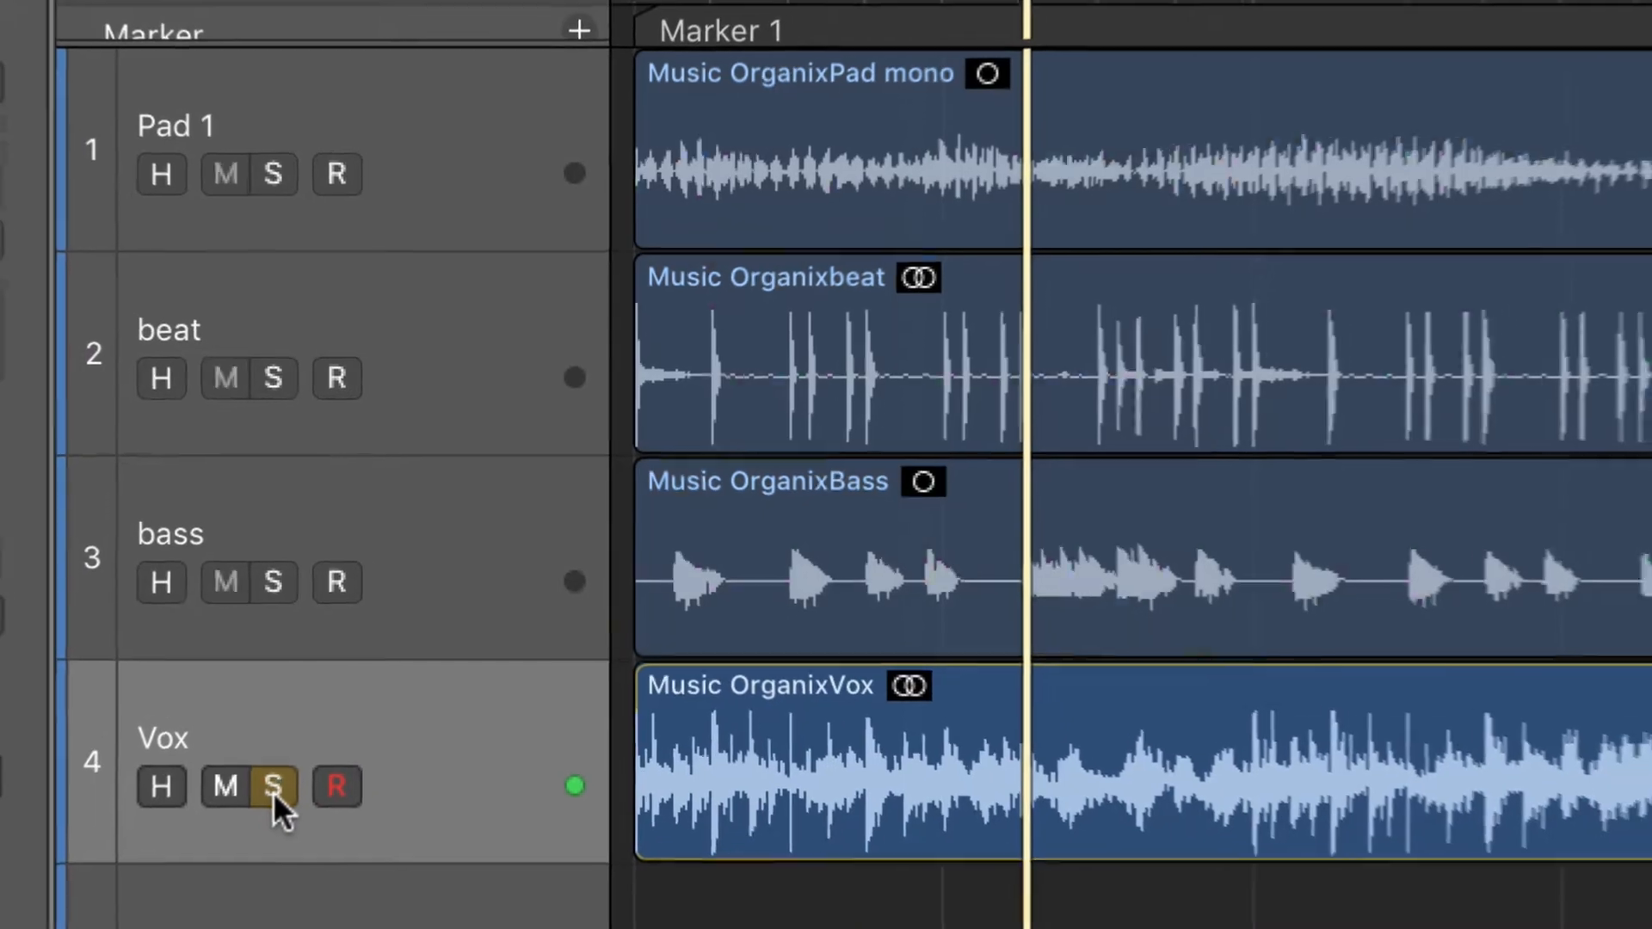
{"action": "left_click", "coordinate": [271, 786]}
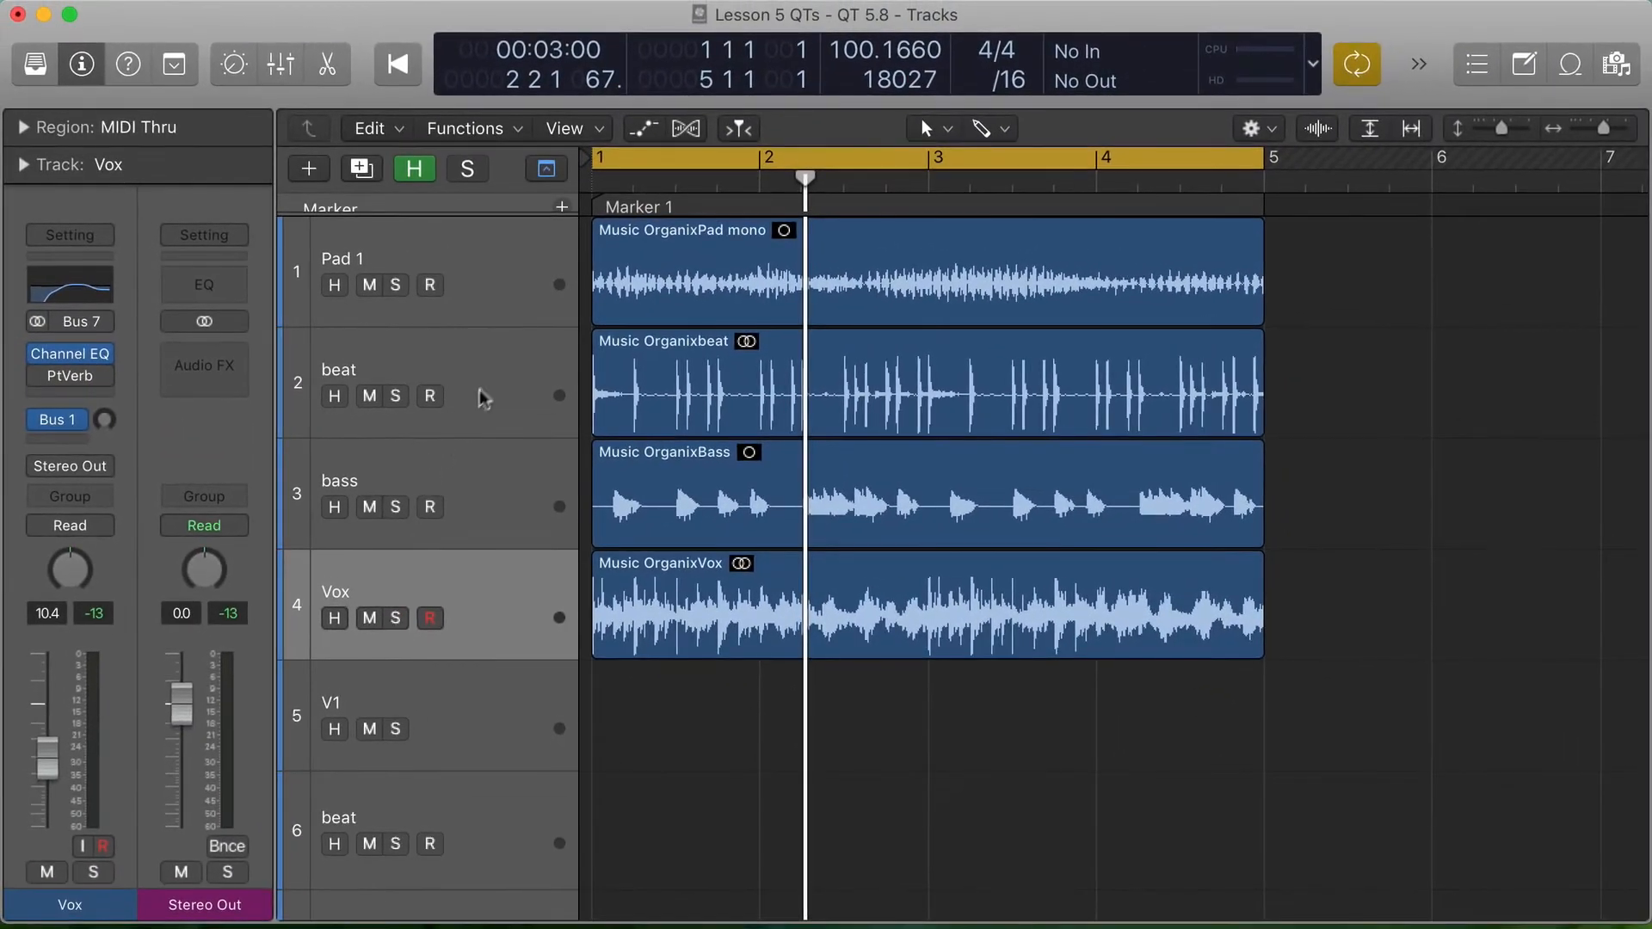
- Show automation with the beat track selected and inspect the PlatinumVerb settings on its Bus 1 reverb return, V1
{"action": "left_click", "coordinate": [484, 394]}
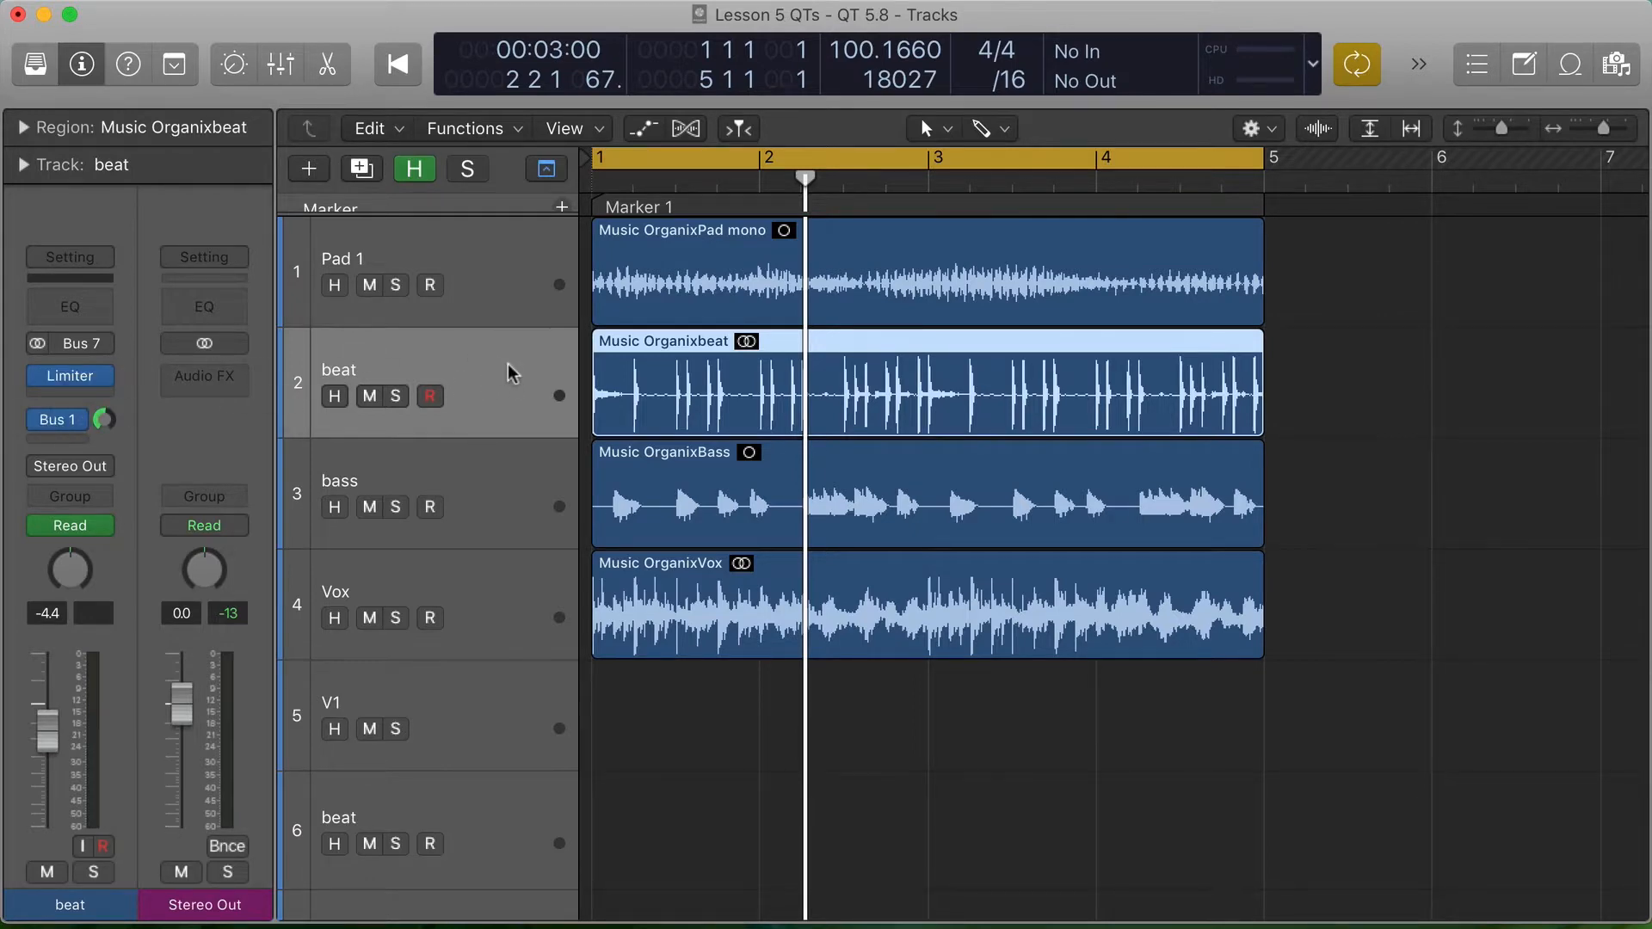
{"action": "key", "text": "a"}
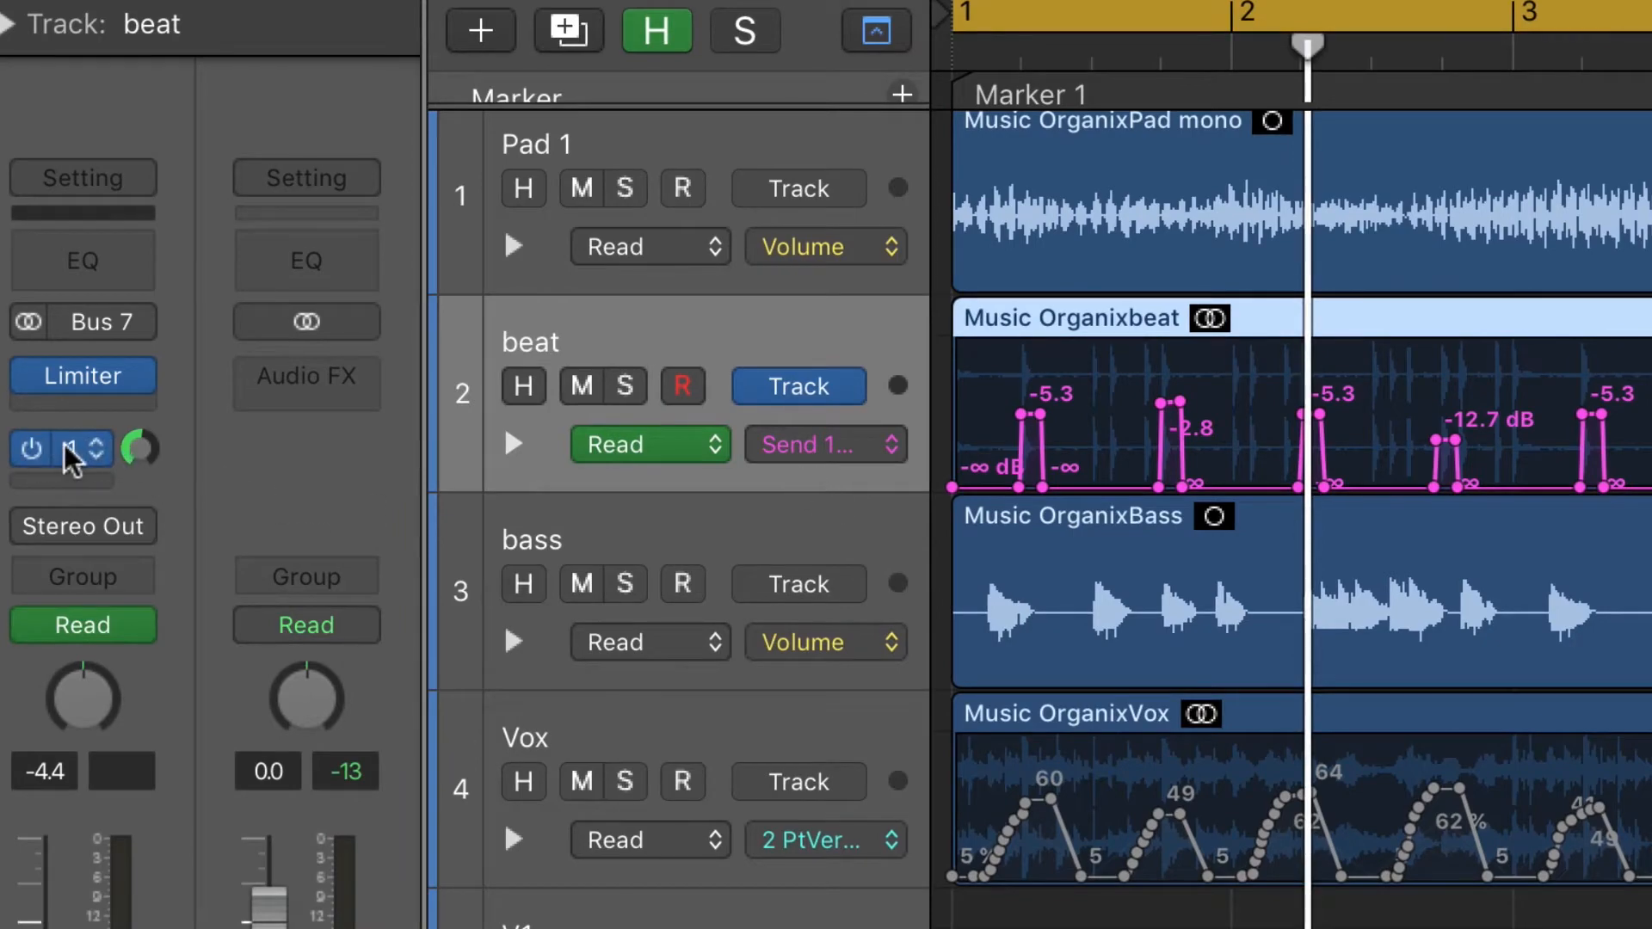
{"action": "left_click", "coordinate": [67, 449]}
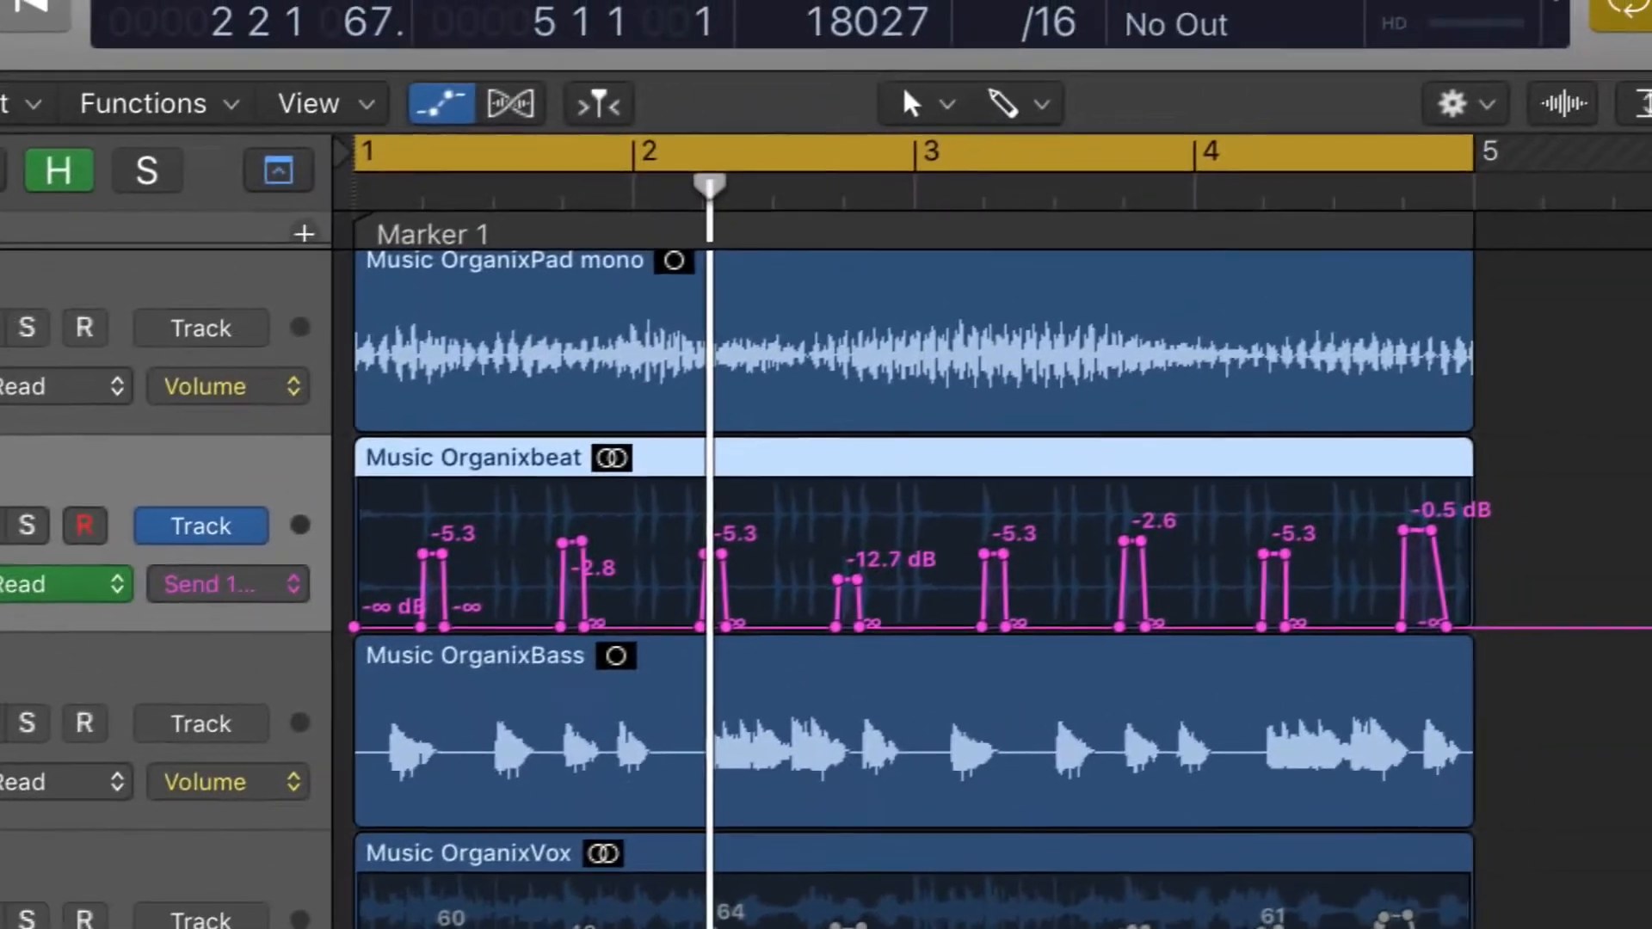
{"action": "left_click", "coordinate": [306, 376]}
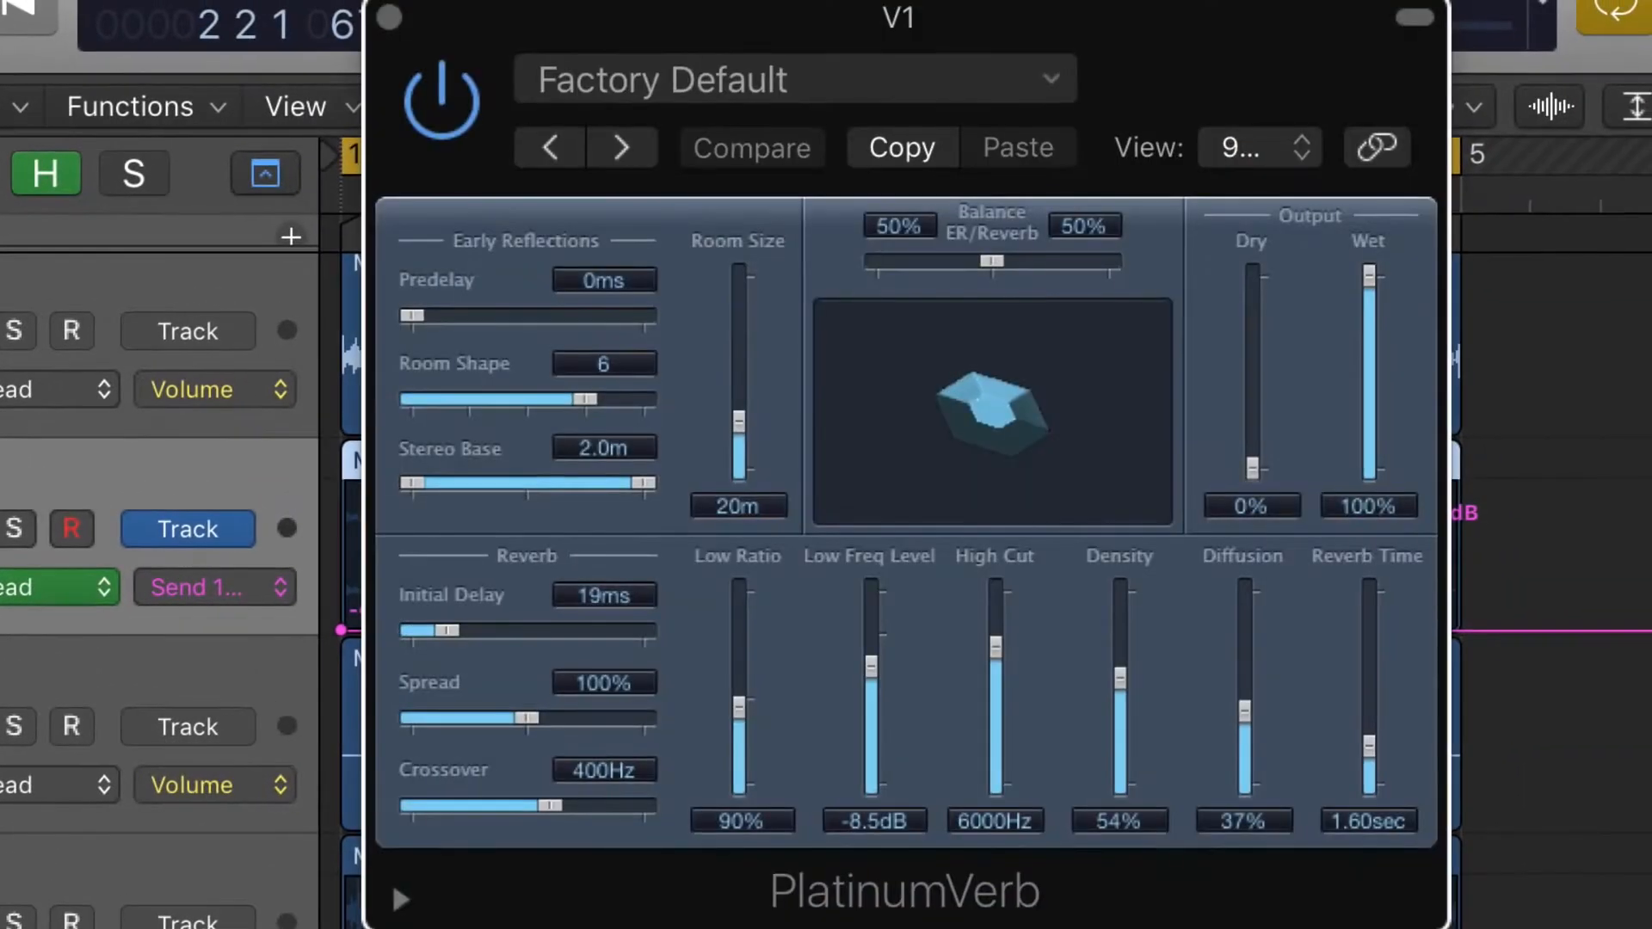
{"action": "left_click", "coordinate": [389, 17]}
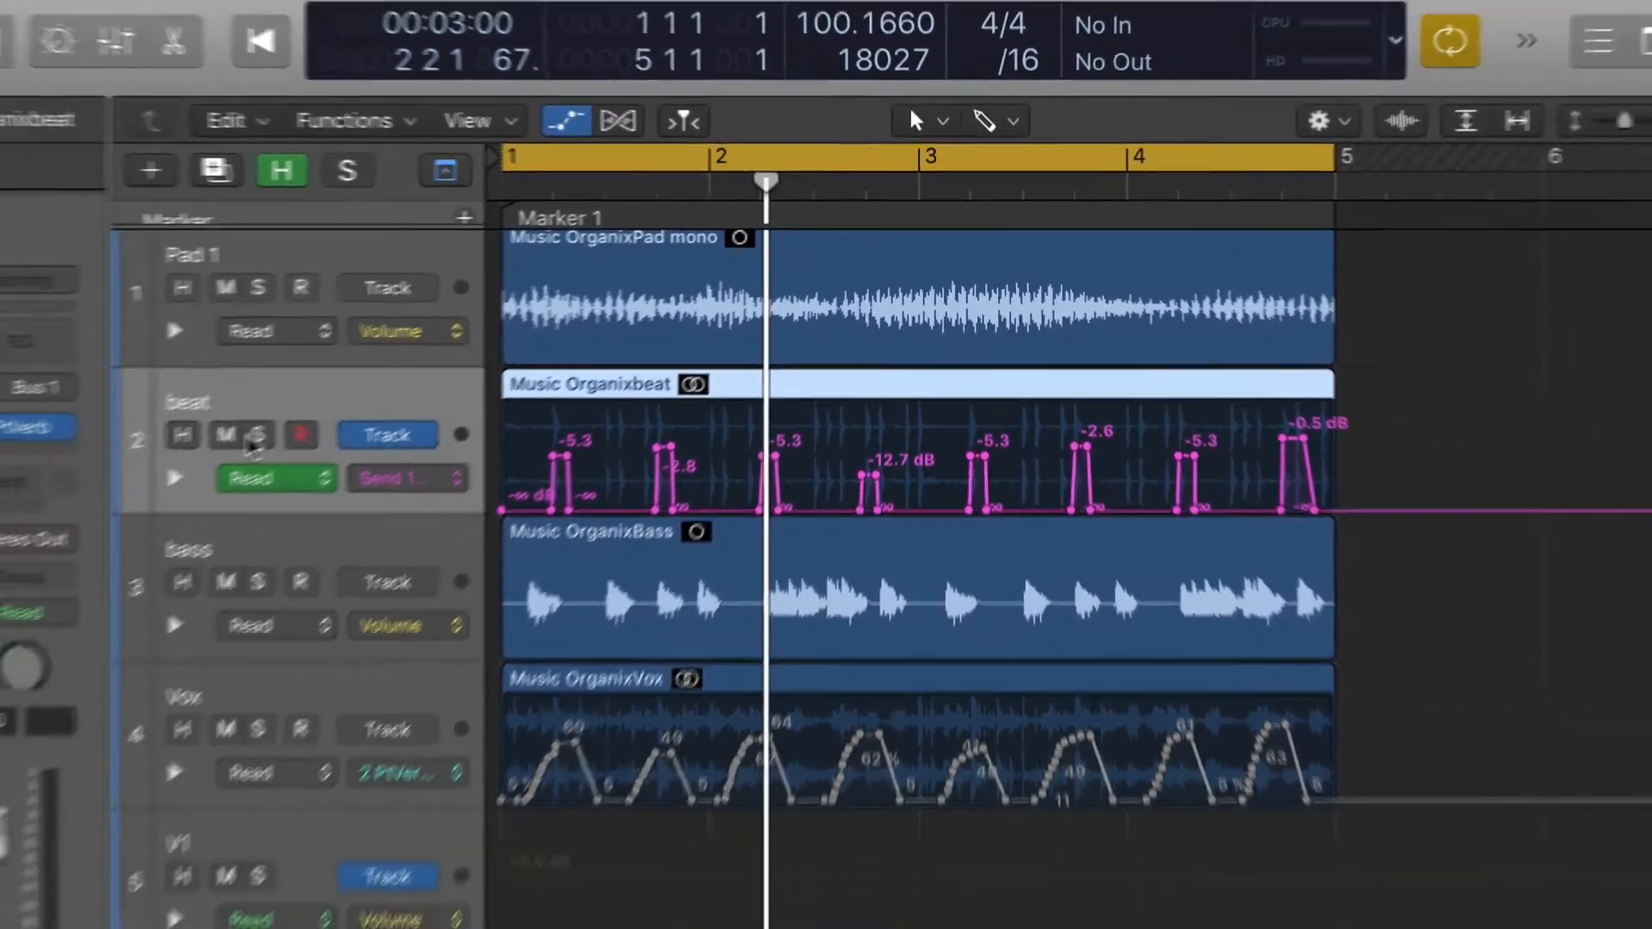
- Solo the beat track and compare its playback with the Bus 1 send bypassed and re-enabled
{"action": "left_click", "coordinate": [14, 528]}
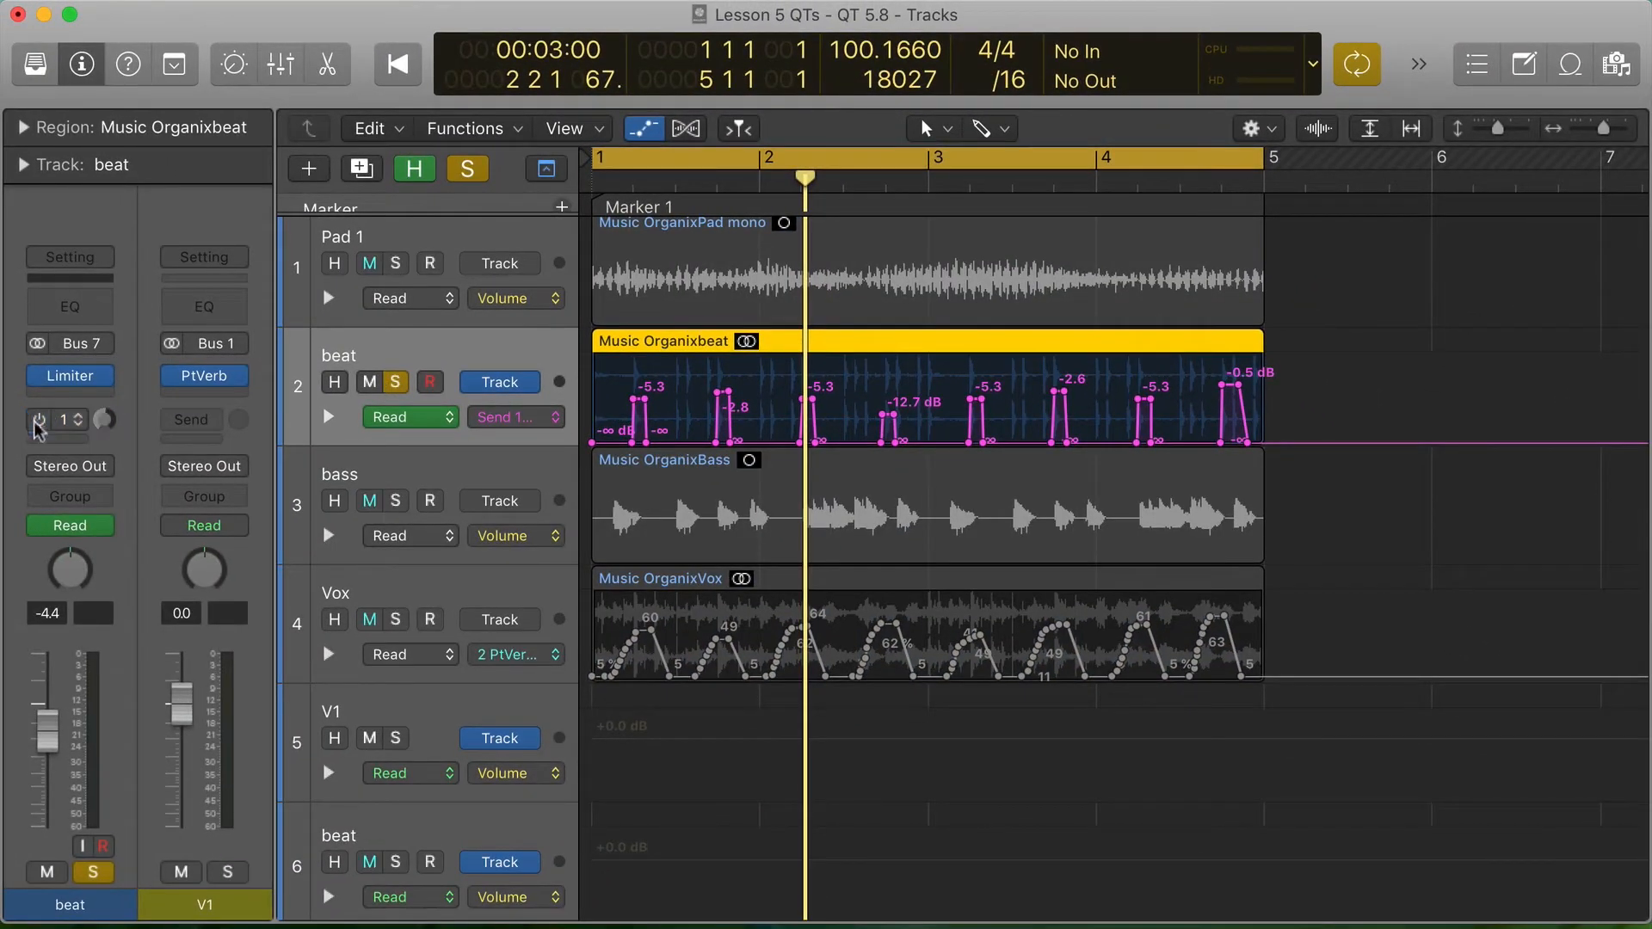
{"action": "key", "text": "space"}
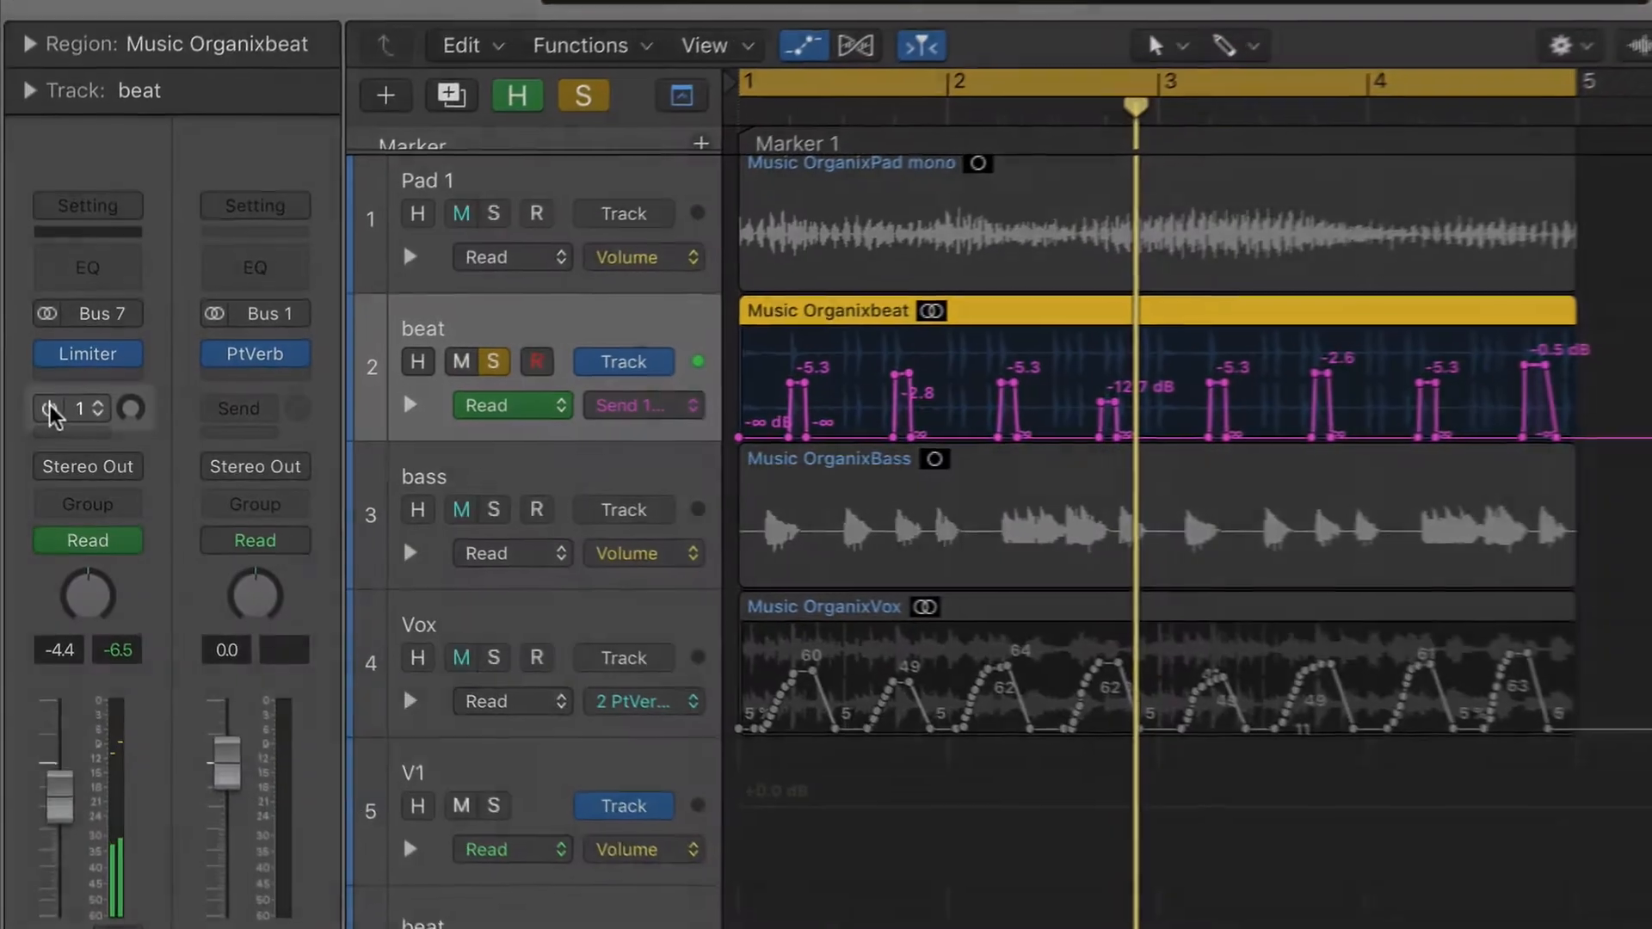
{"action": "left_click", "coordinate": [53, 410]}
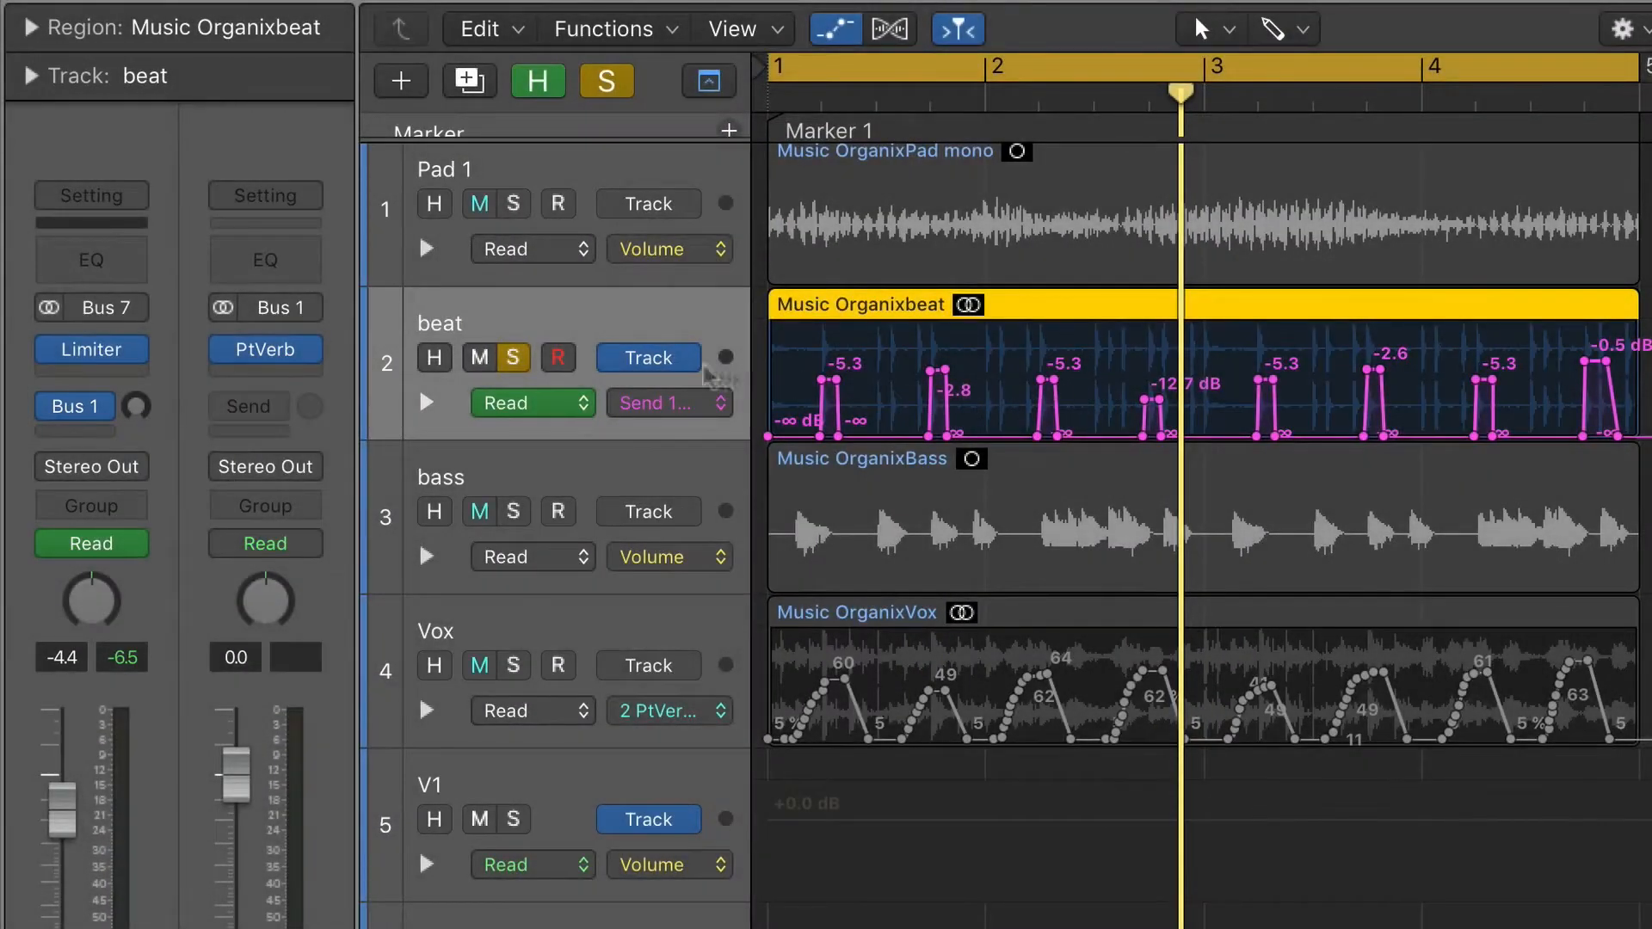
{"action": "key", "text": "space"}
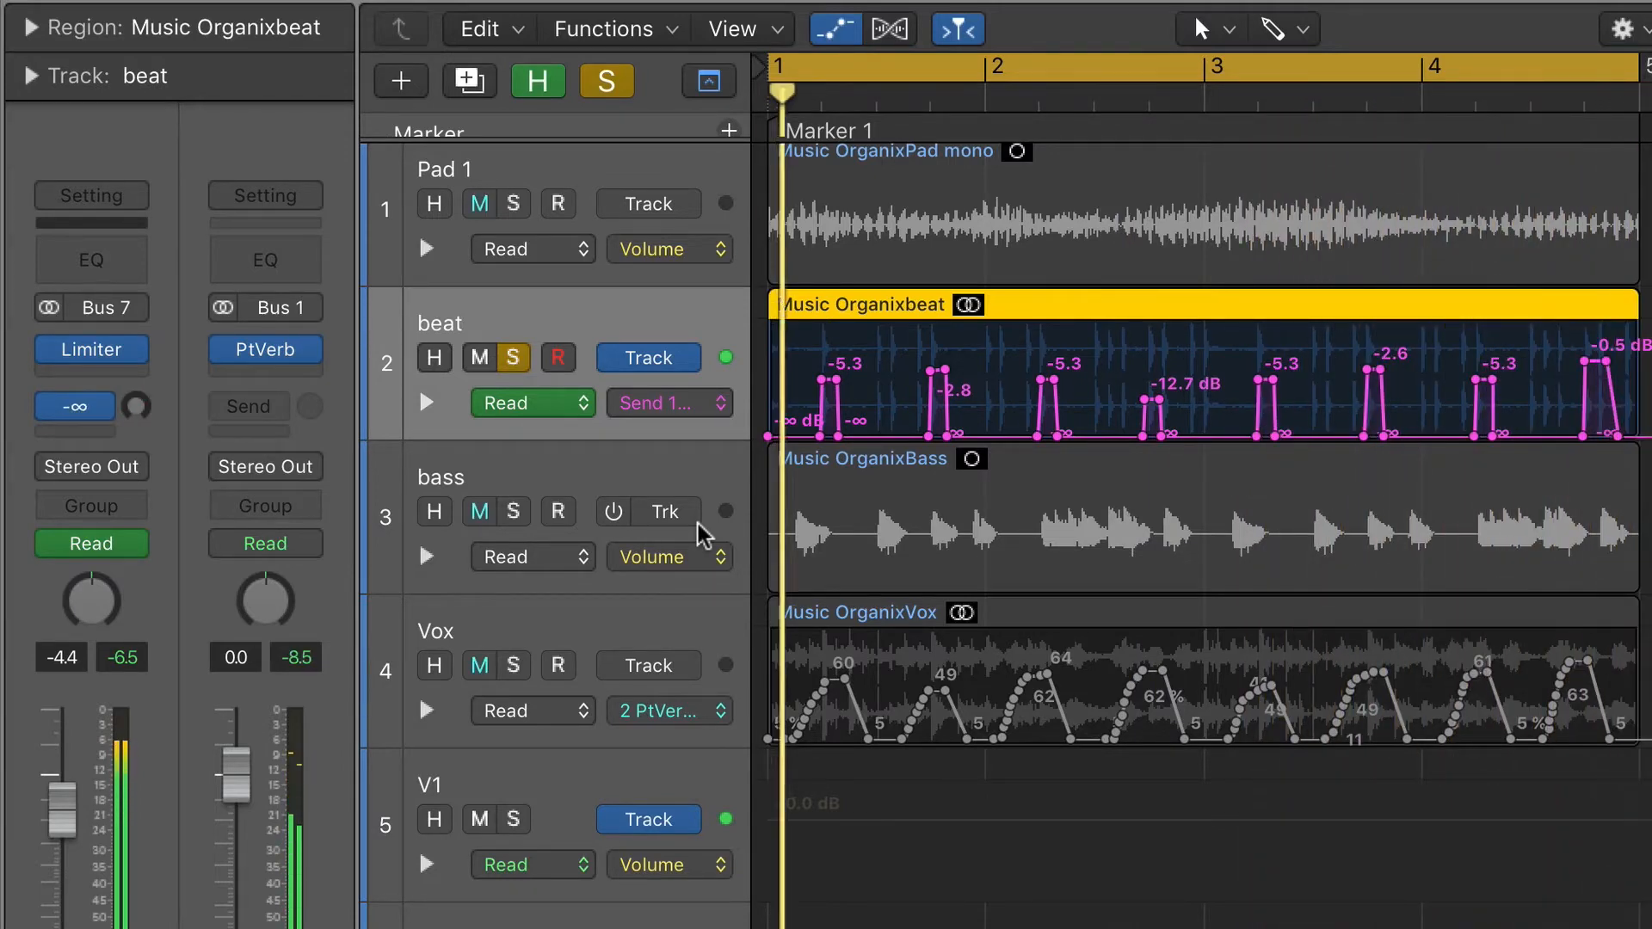
{"action": "key", "text": "space"}
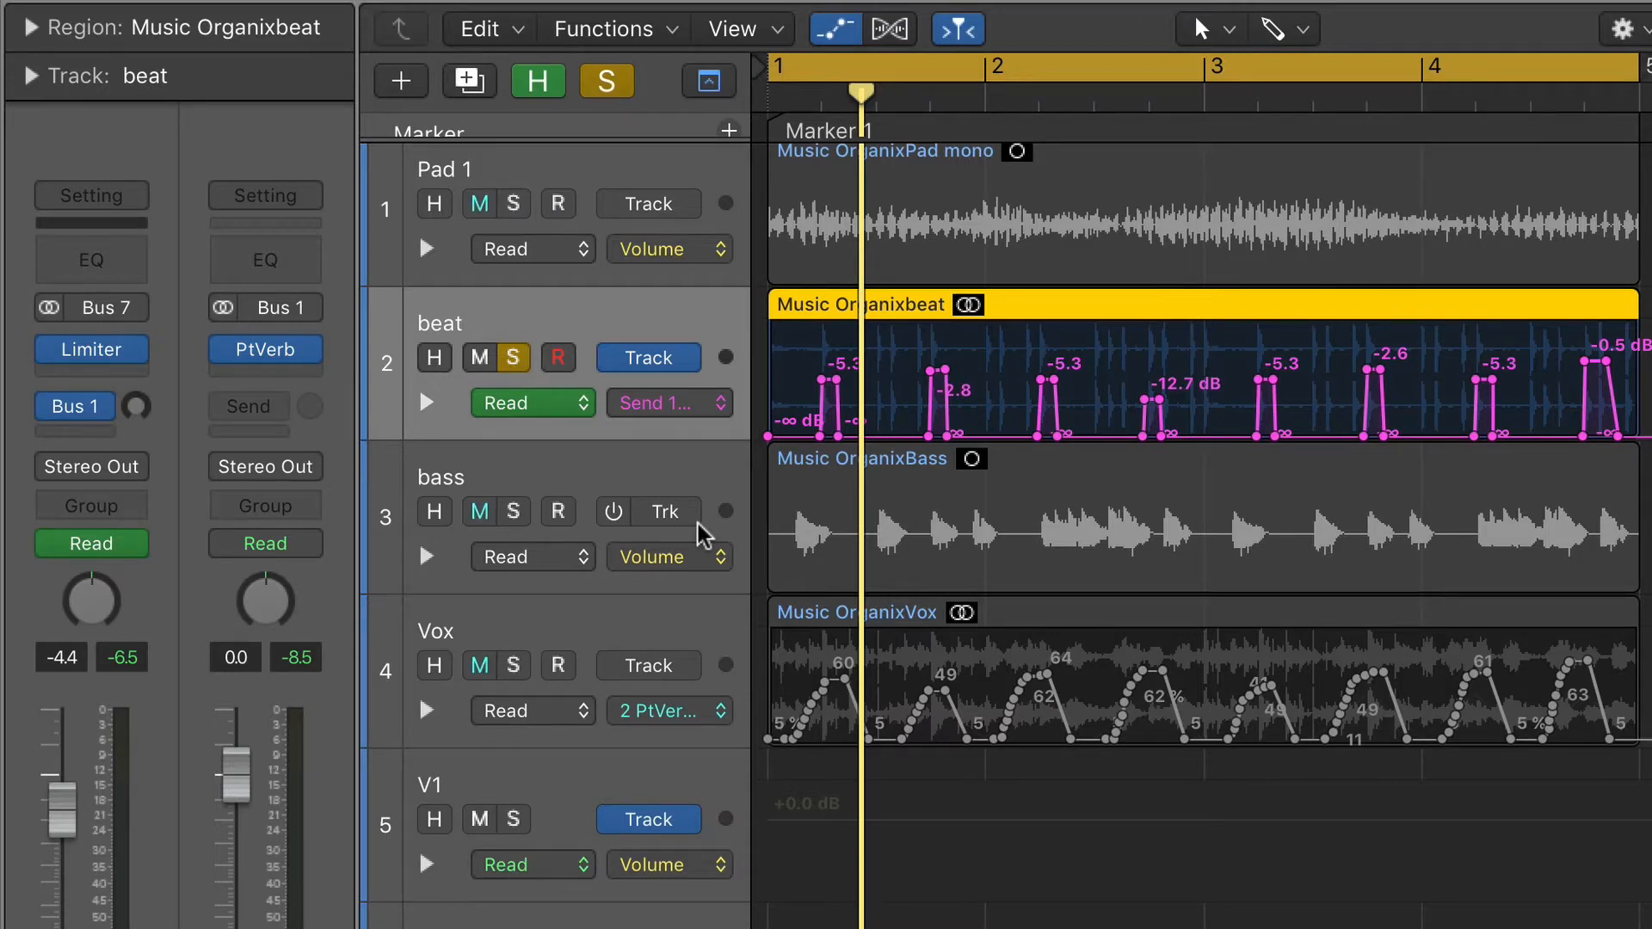
- Try a Diffusion of 75% in V1's PlatinumVerb, audition the beat, and raise the Wet output back to maximum
{"action": "left_click", "coordinate": [274, 357]}
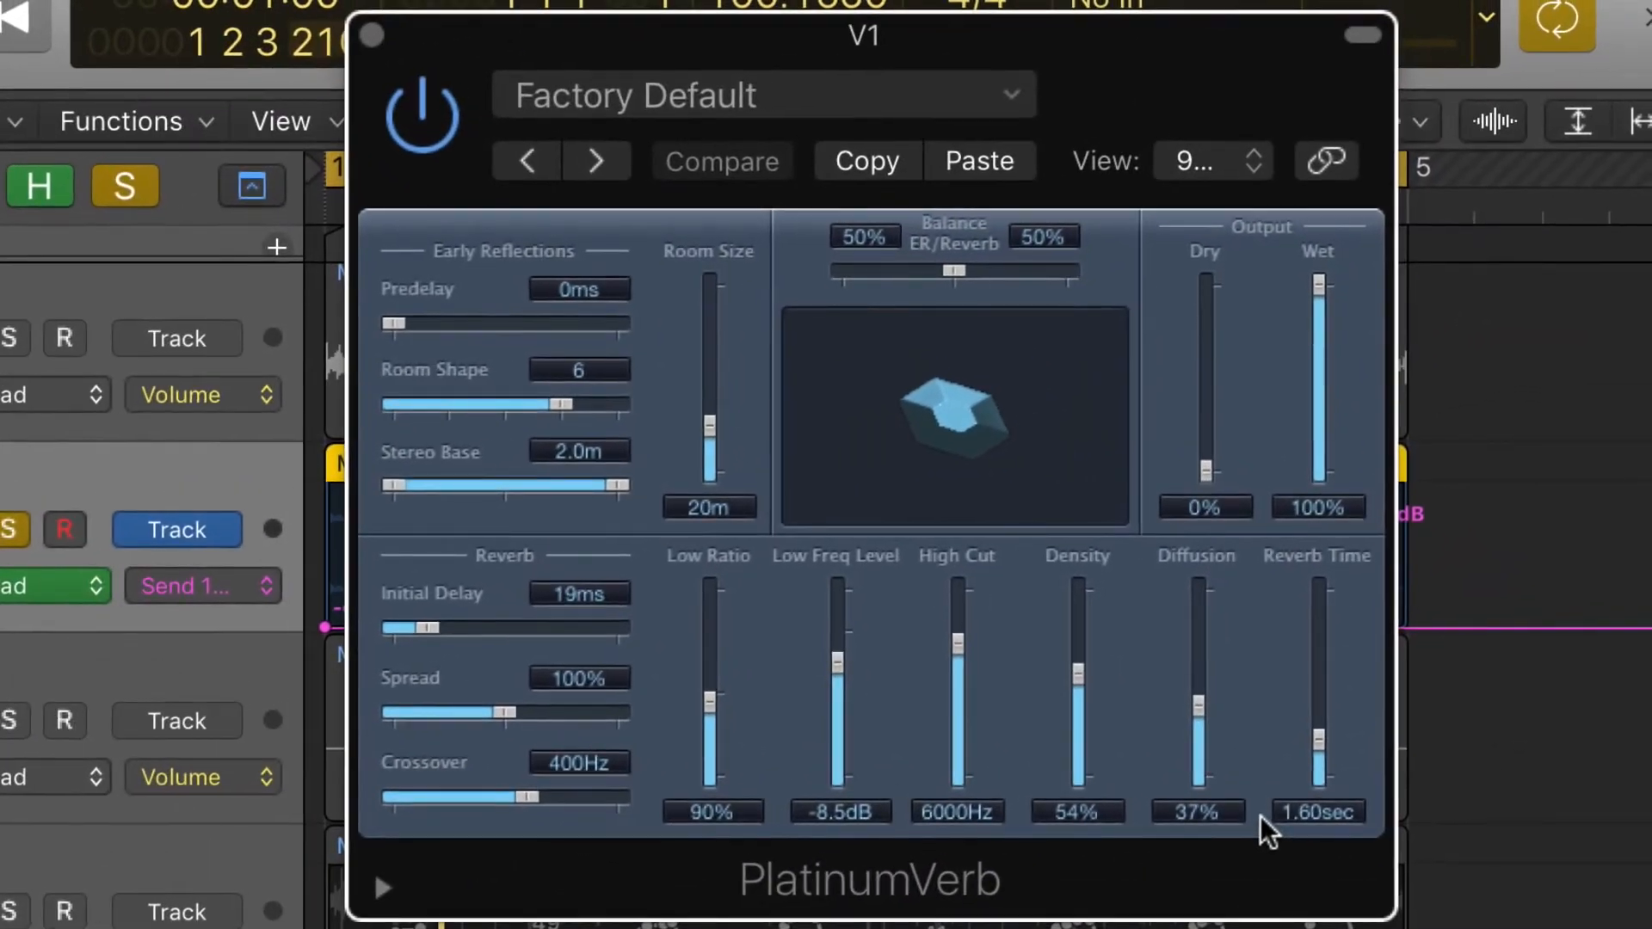
{"action": "left_click_drag", "start_coordinate": [1198, 700], "coordinate": [1199, 632]}
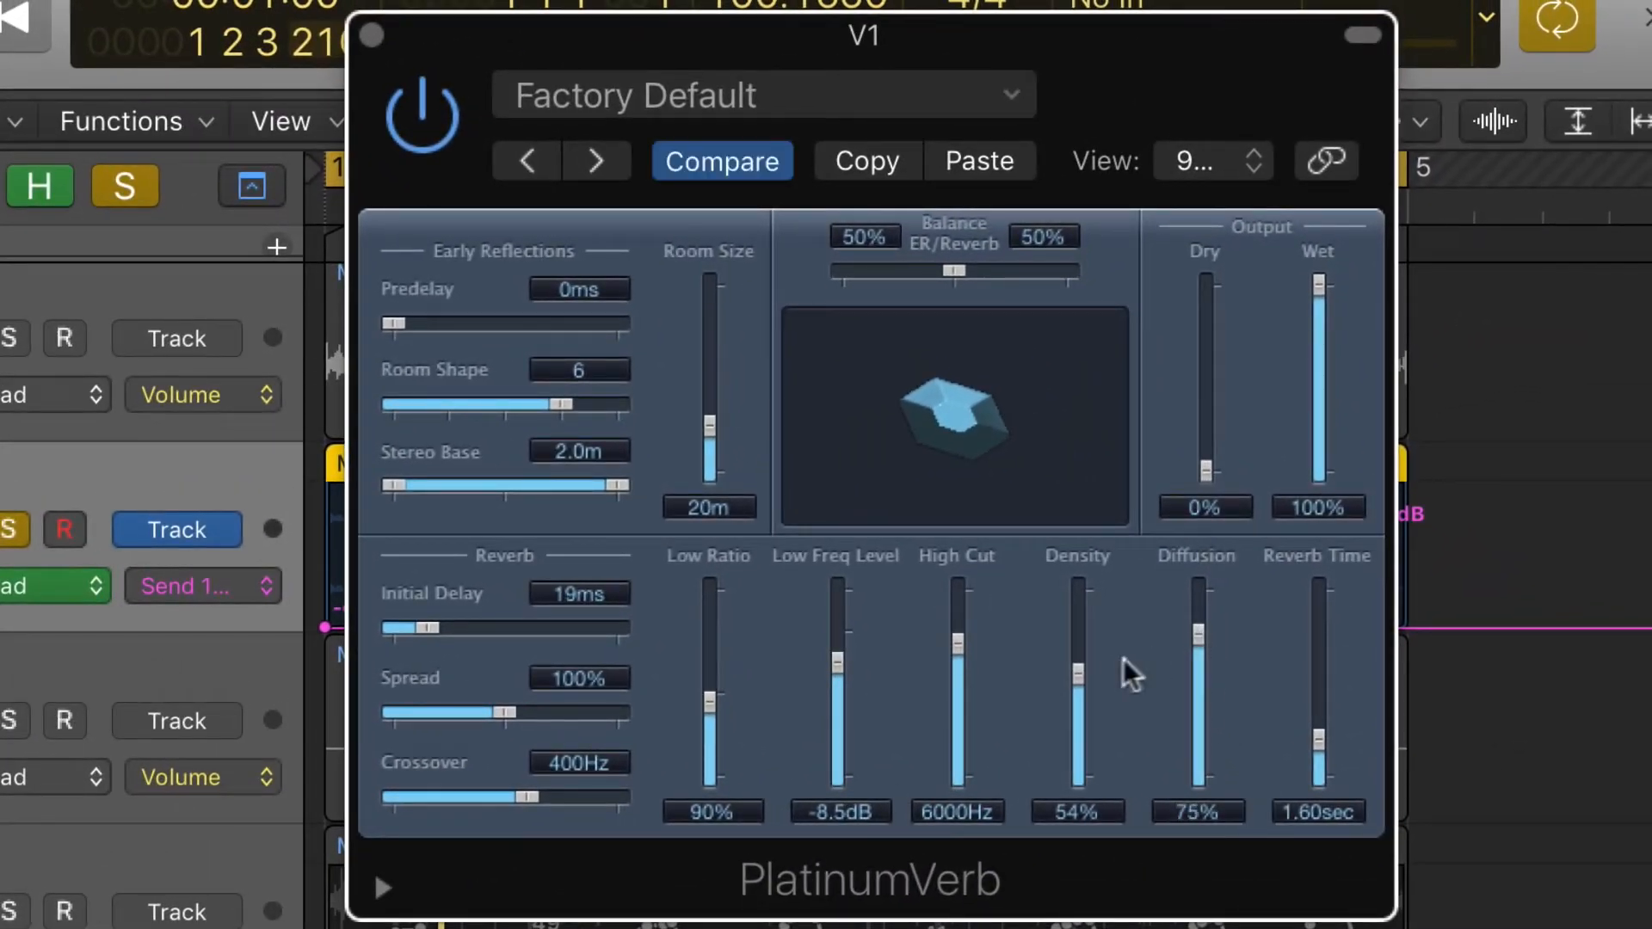
{"action": "key", "text": "space"}
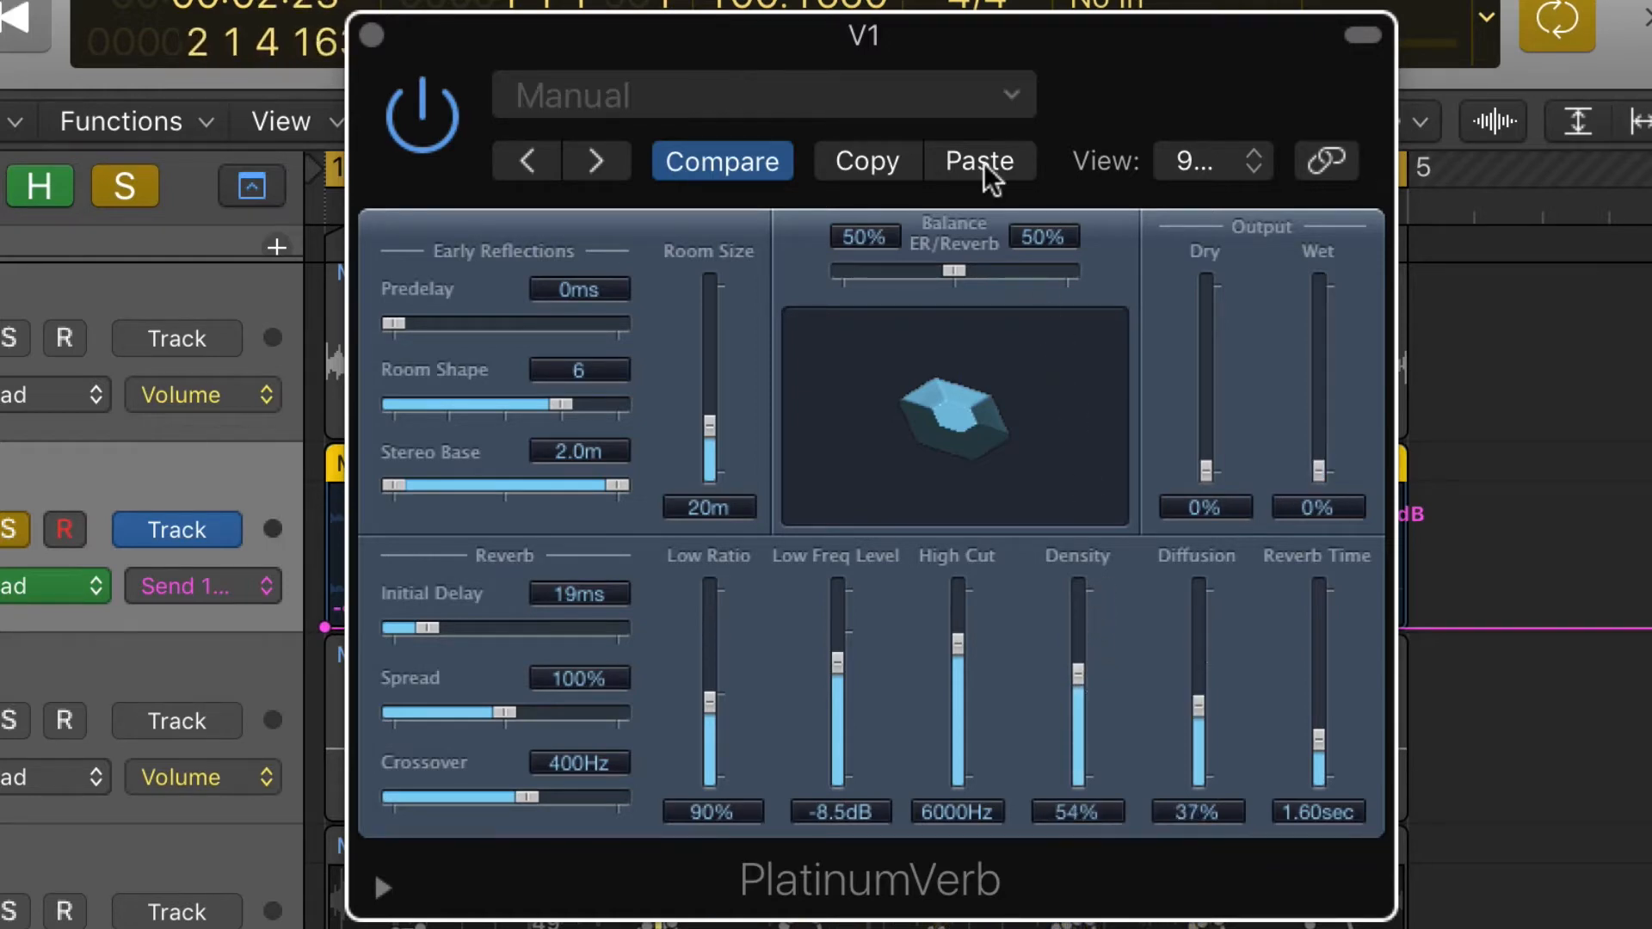
{"action": "left_click_drag", "start_coordinate": [1334, 472], "coordinate": [1316, 240]}
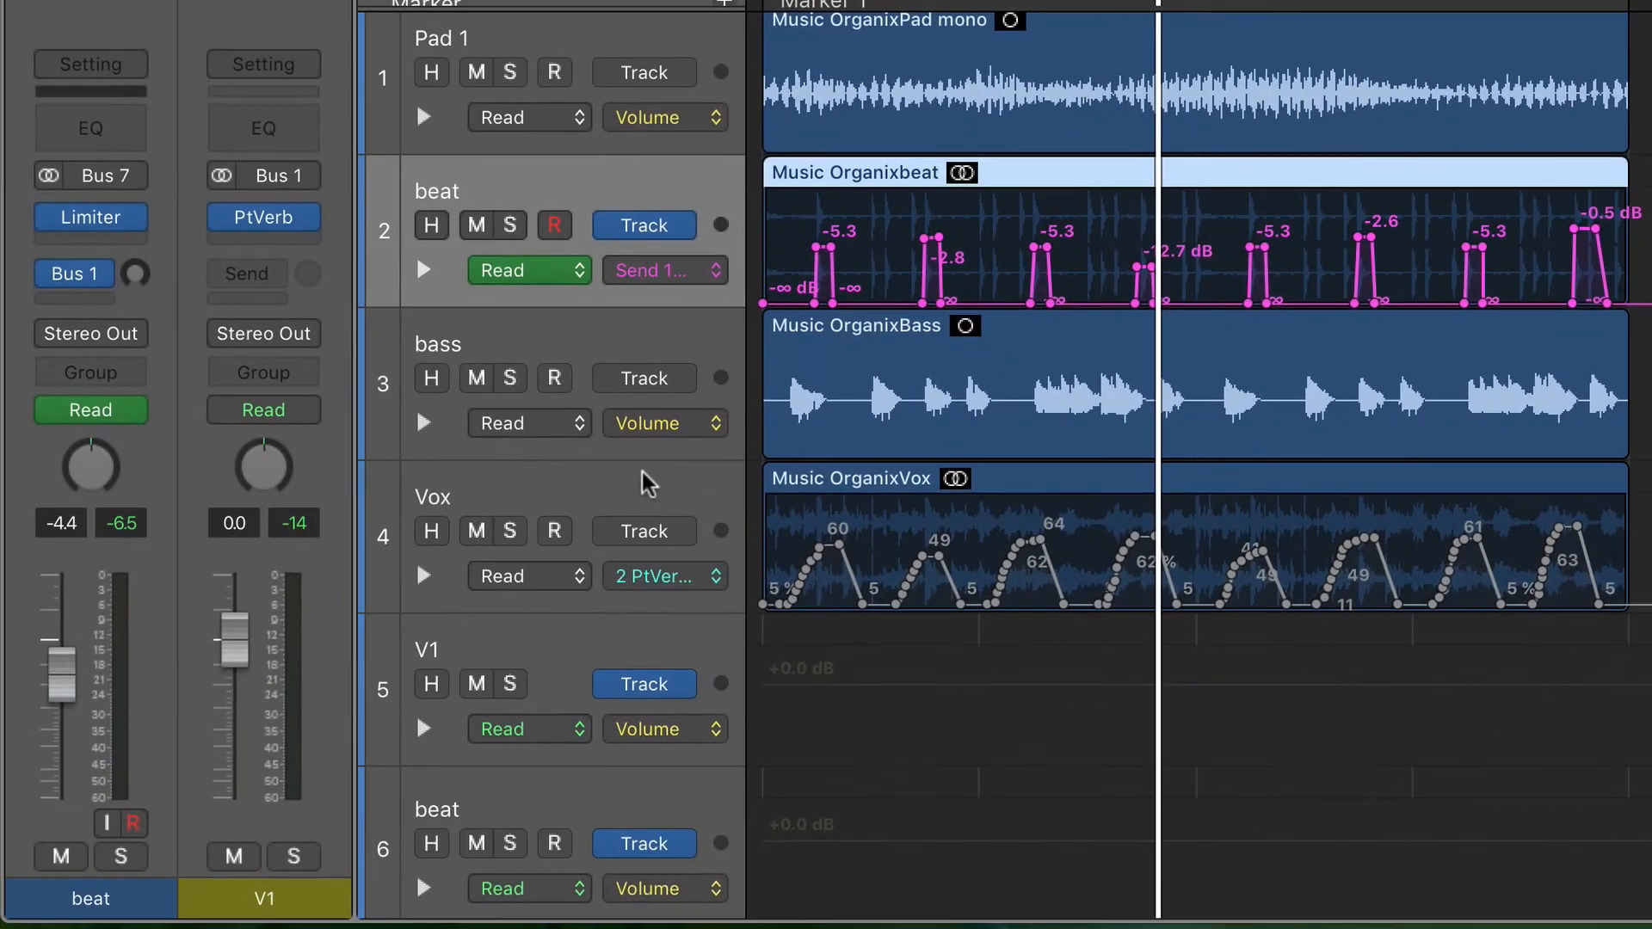
- Enable automation reading and the bypassed PtVerb insert on the Vox track, and open its PlatinumVerb window clear of the track controls
{"action": "left_click", "coordinate": [301, 753]}
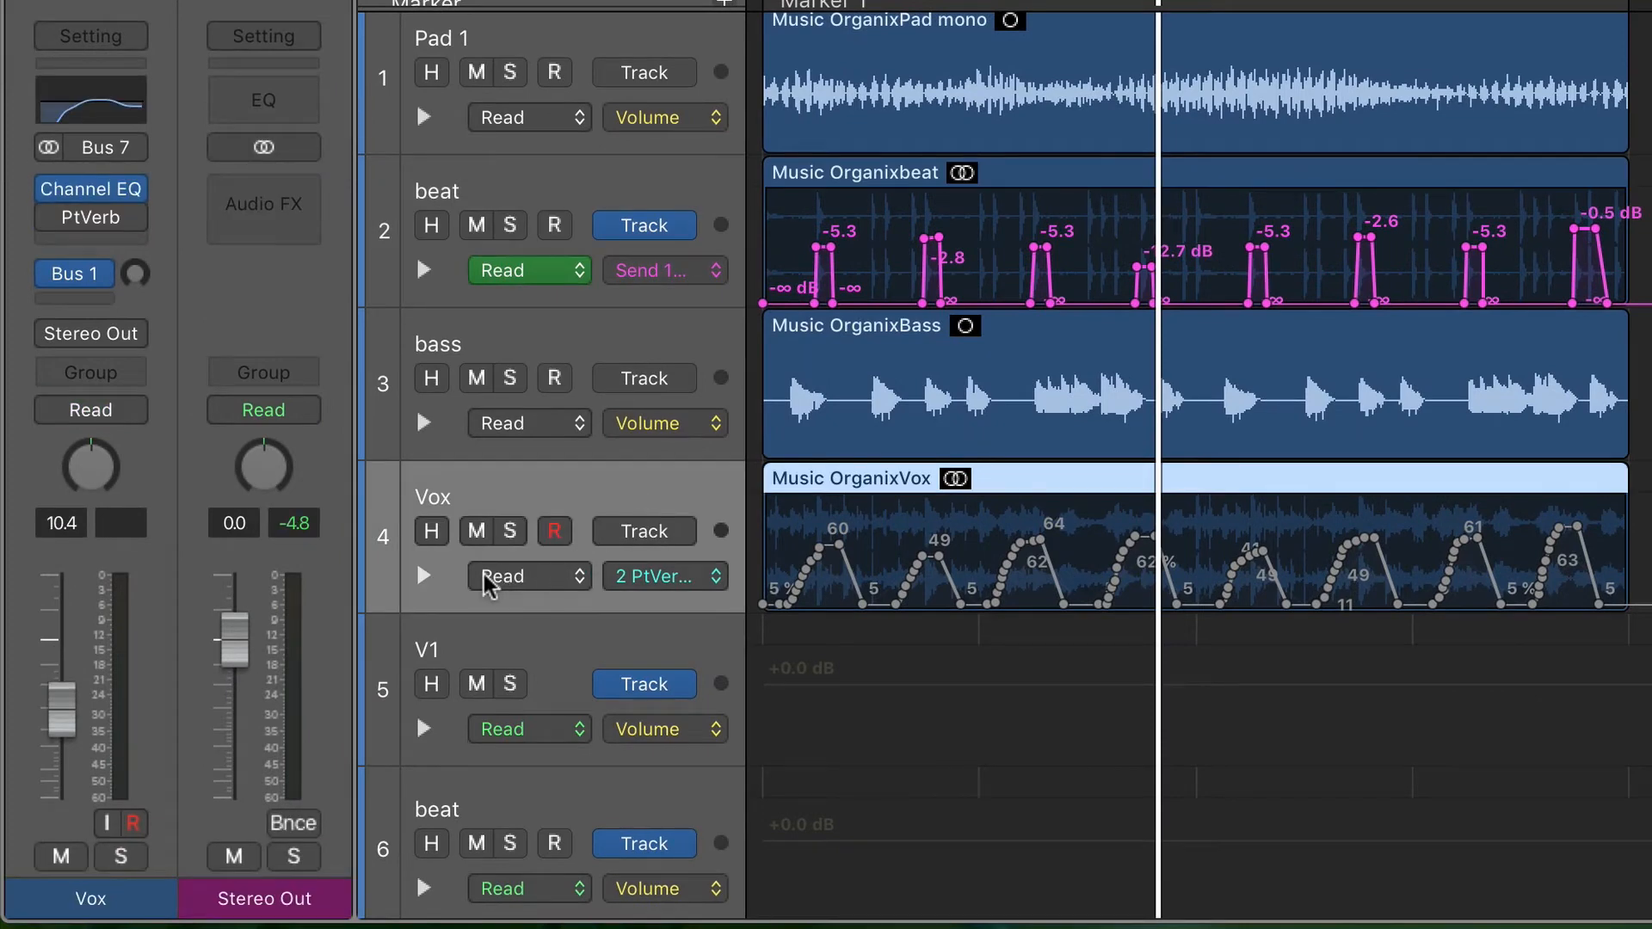
{"action": "left_click", "coordinate": [50, 409]}
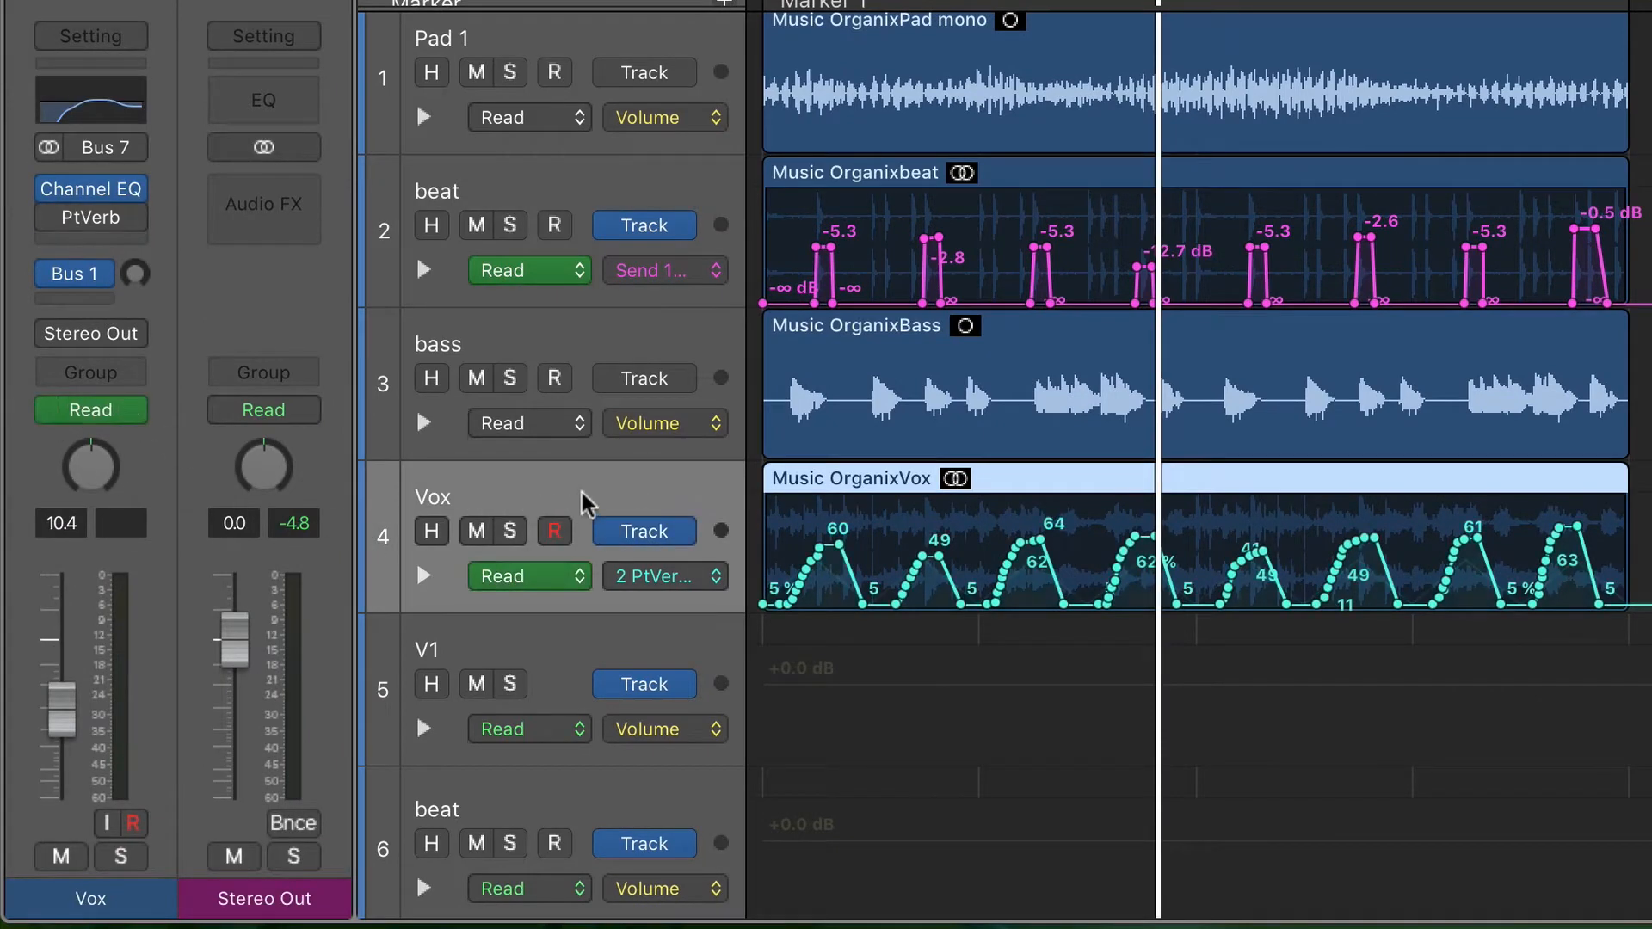
{"action": "left_click", "coordinate": [53, 219]}
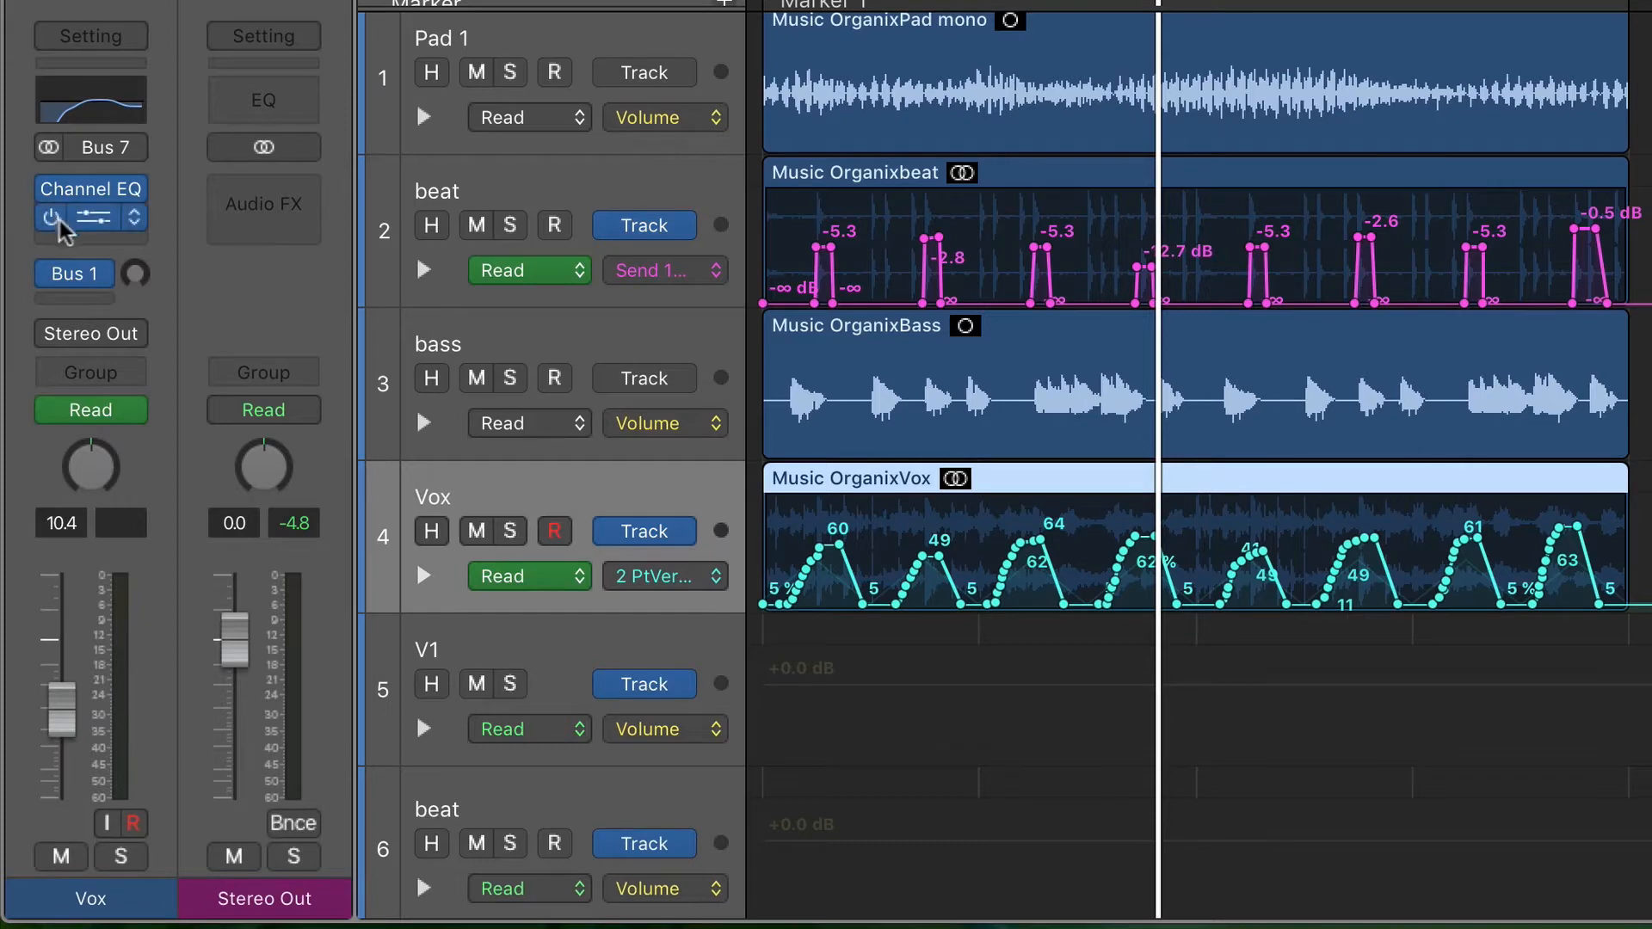
{"action": "left_click", "coordinate": [93, 216]}
{"action": "left_click_drag", "start_coordinate": [1286, 2], "coordinate": [1393, 63]}
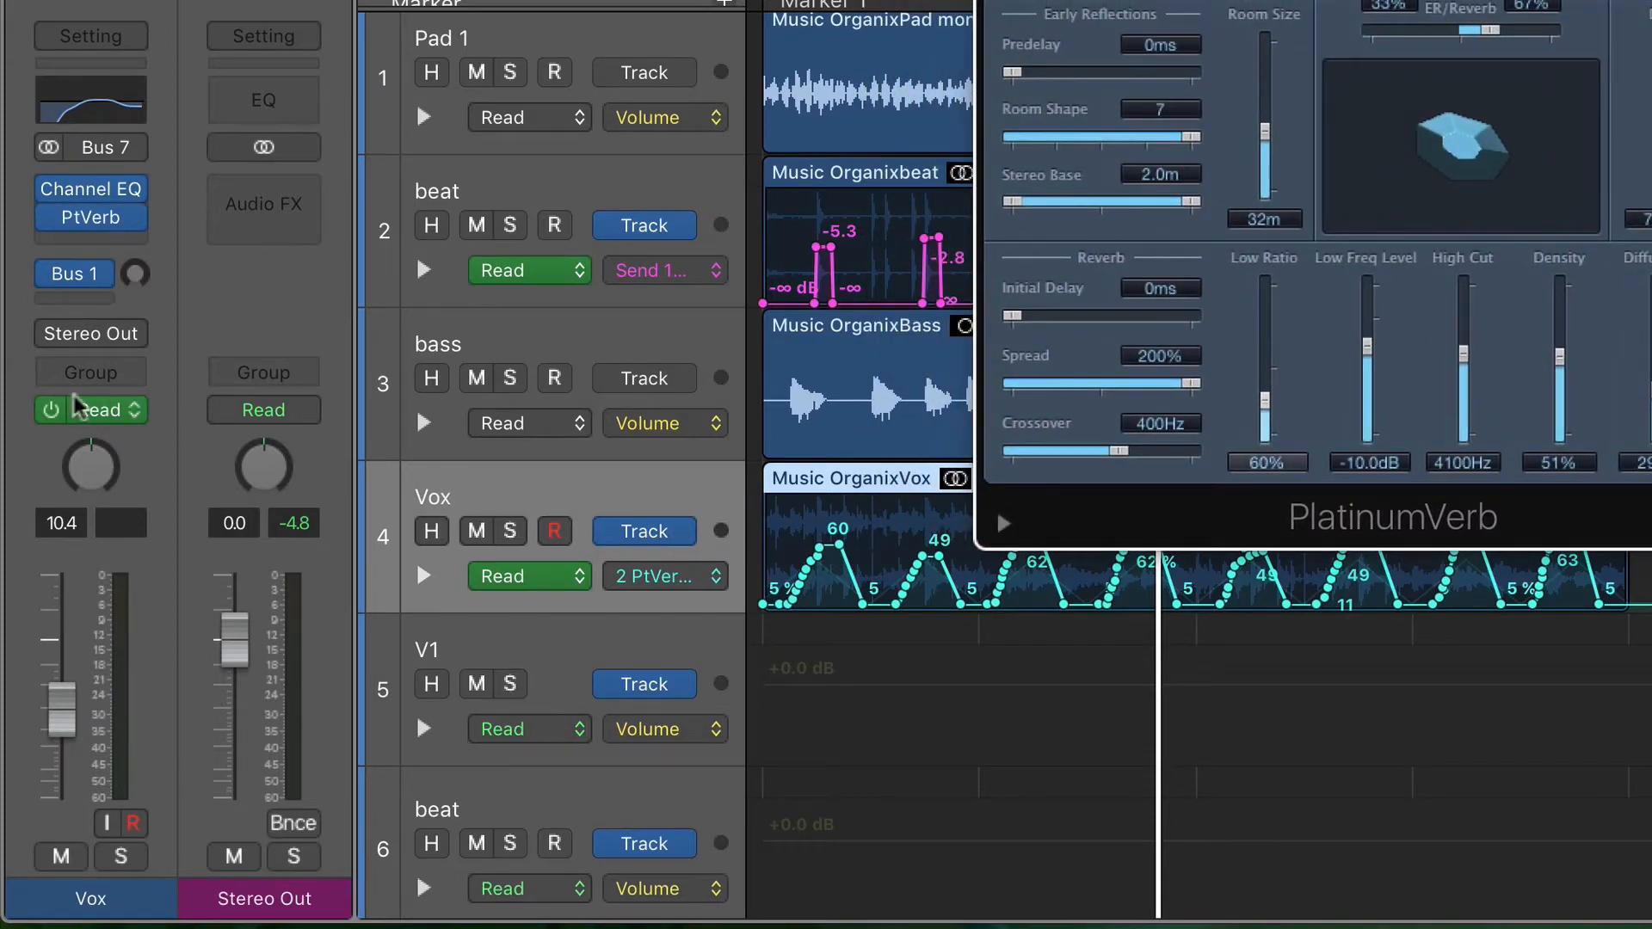
- Disable automation reading on the Vox track and audition it with its static reverb, first in the mix and soloed
{"action": "left_click", "coordinate": [51, 411]}
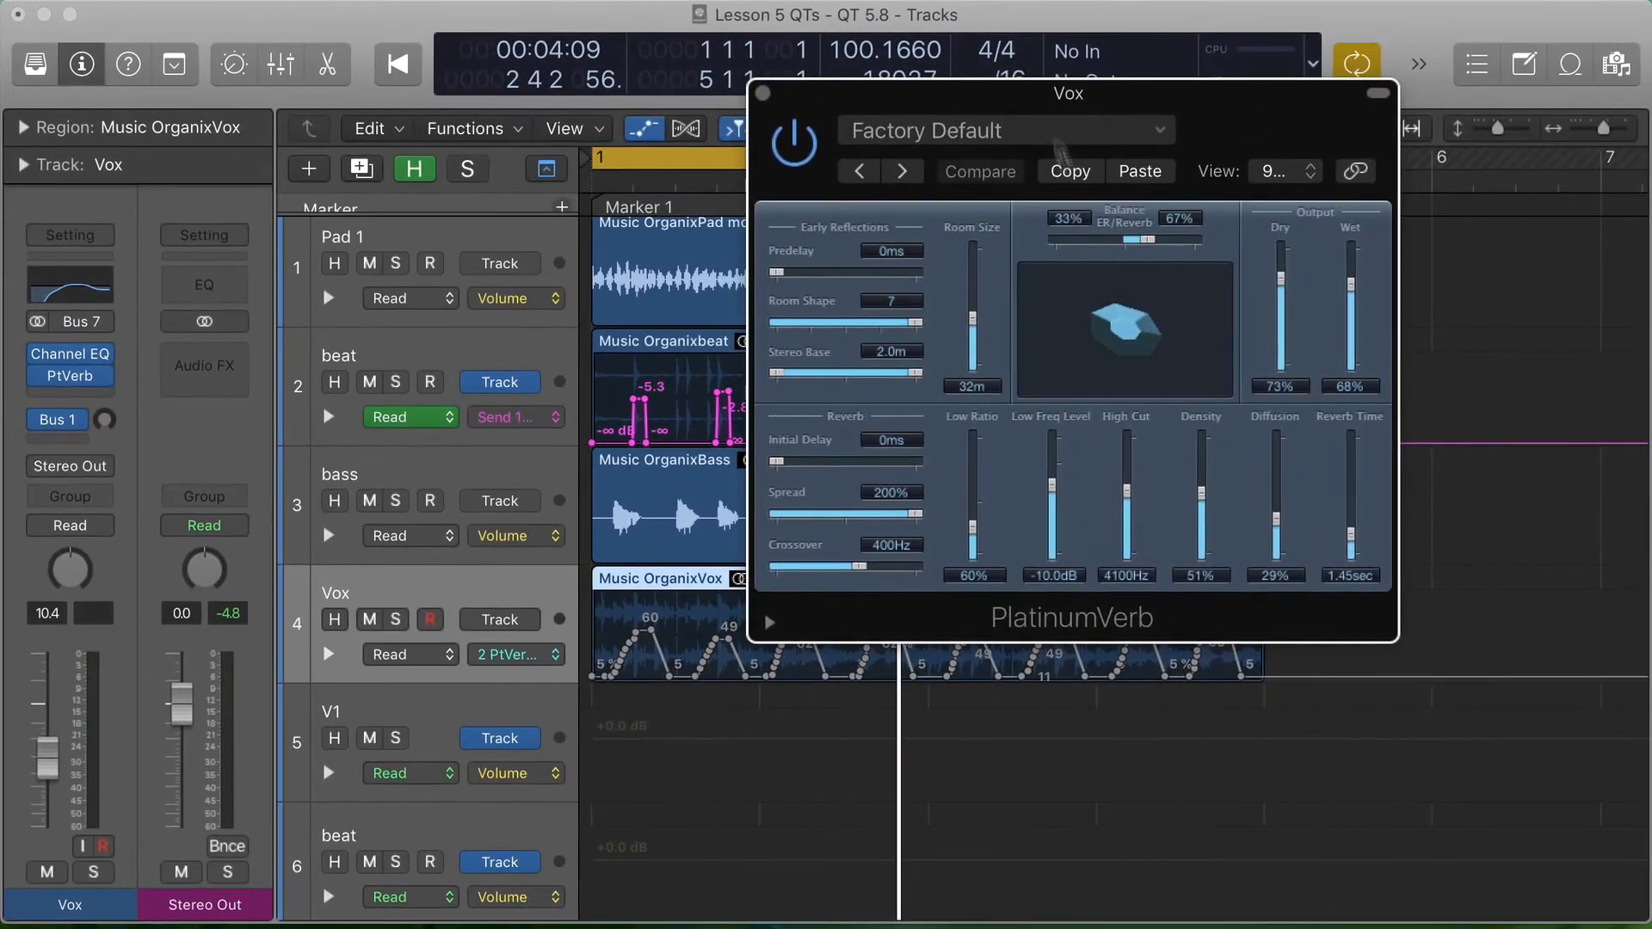
{"action": "key", "text": "space"}
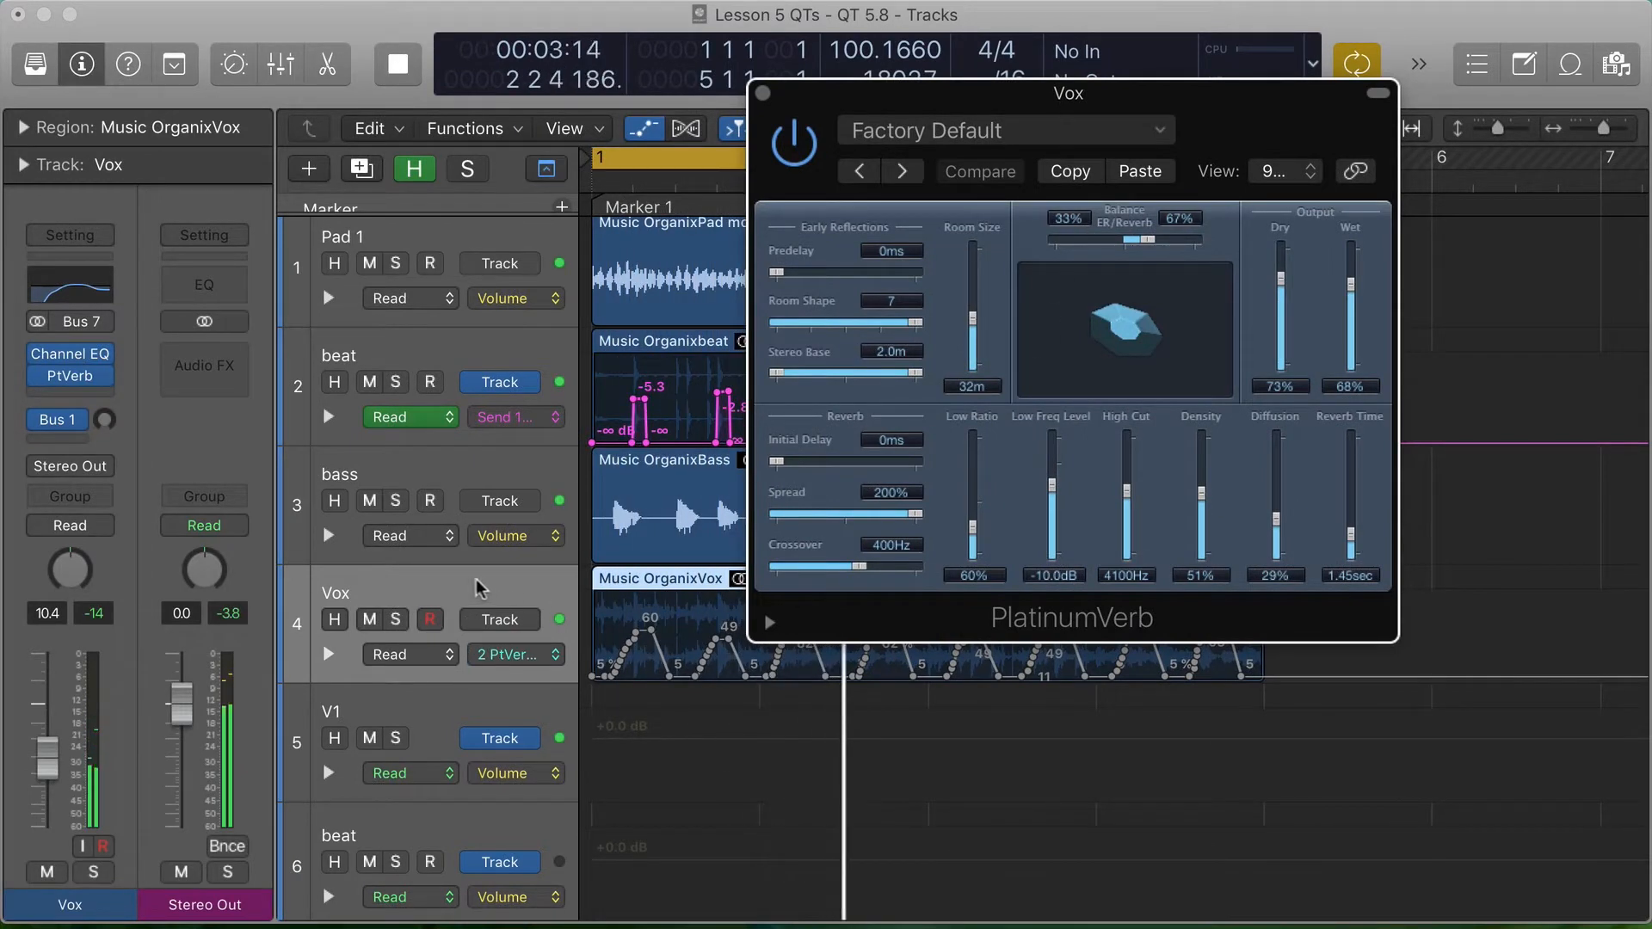
{"action": "left_click", "coordinate": [395, 619]}
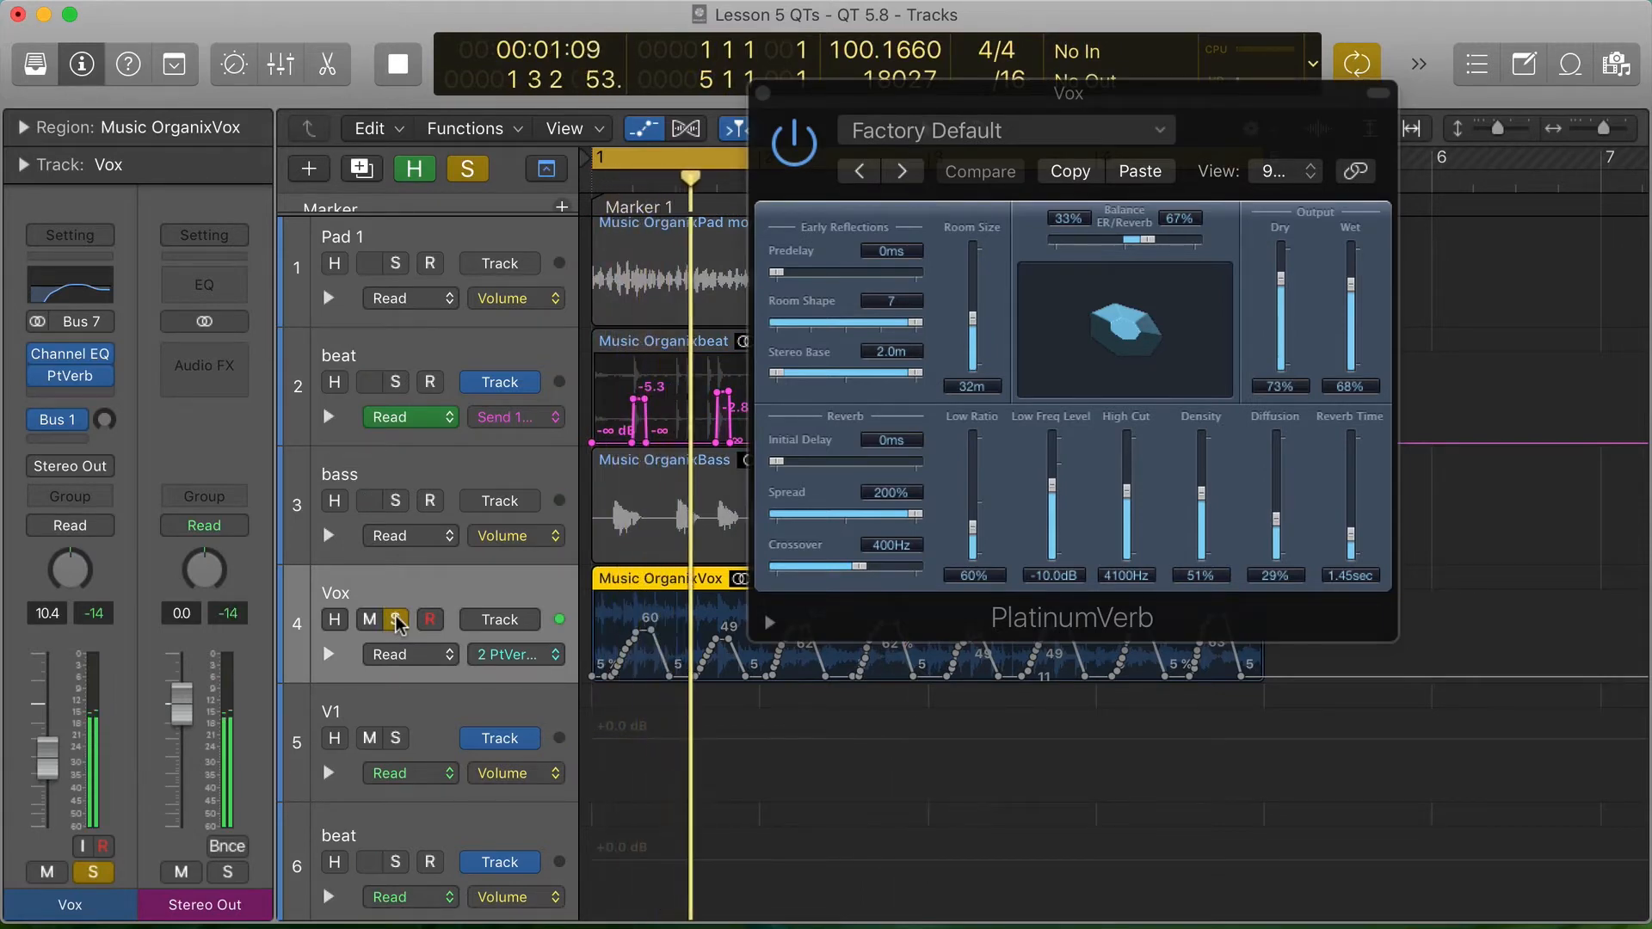
{"action": "key", "text": "space"}
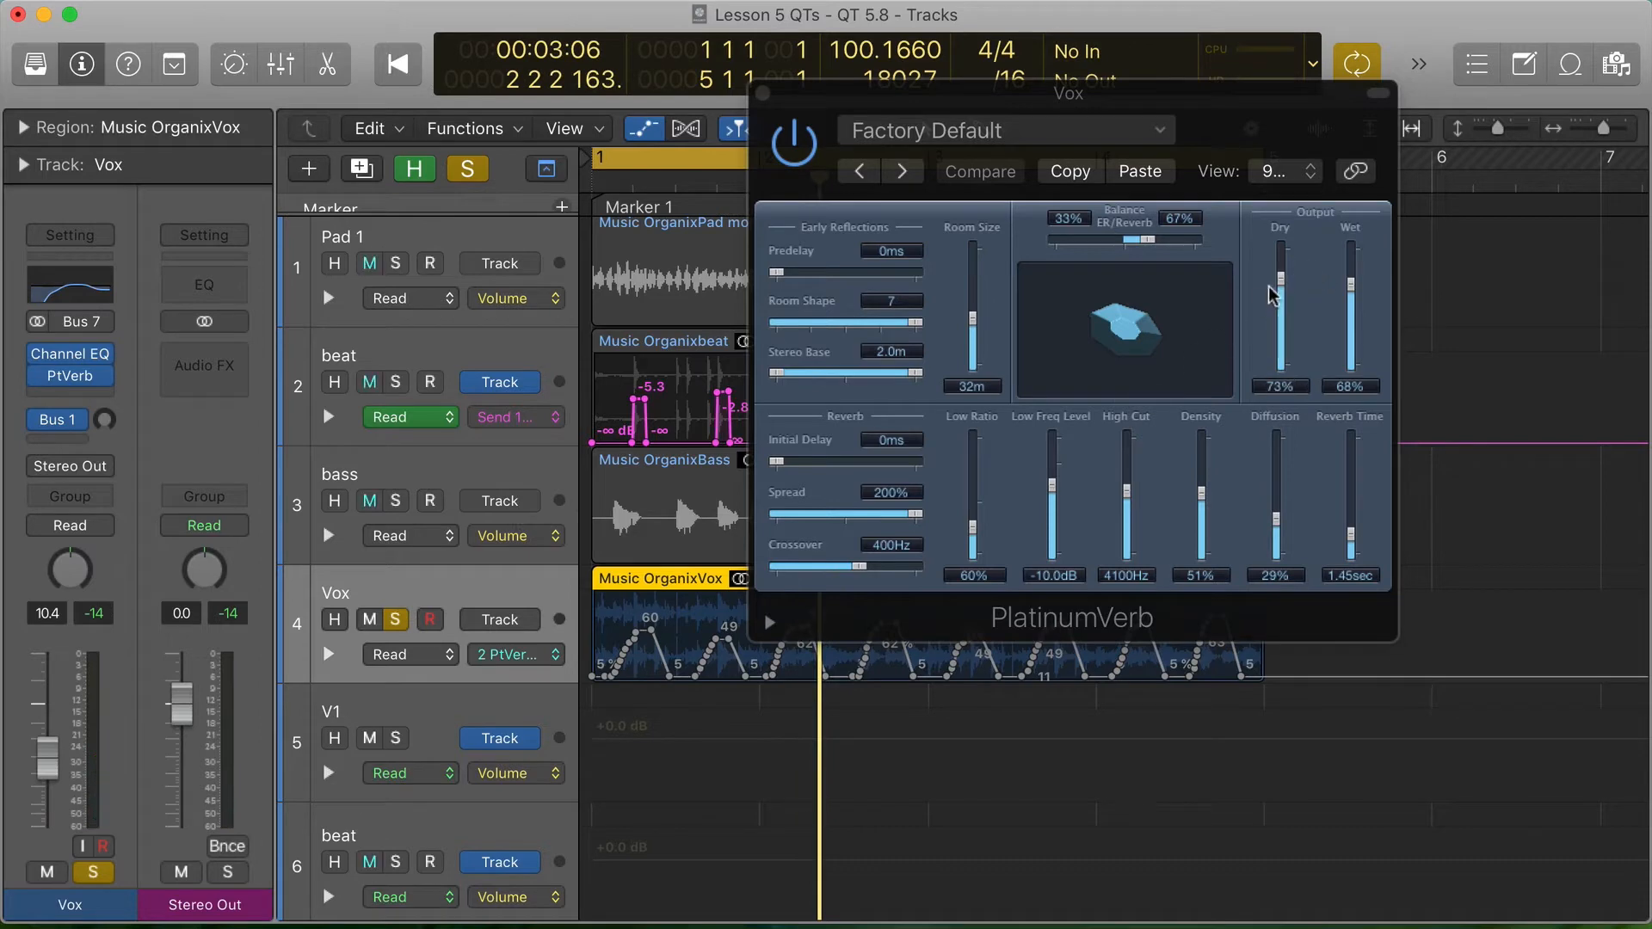
- Expand the Vox track's PtVerb Room Size automation lane and re-enable automation reading on the track
{"action": "left_click", "coordinate": [327, 658]}
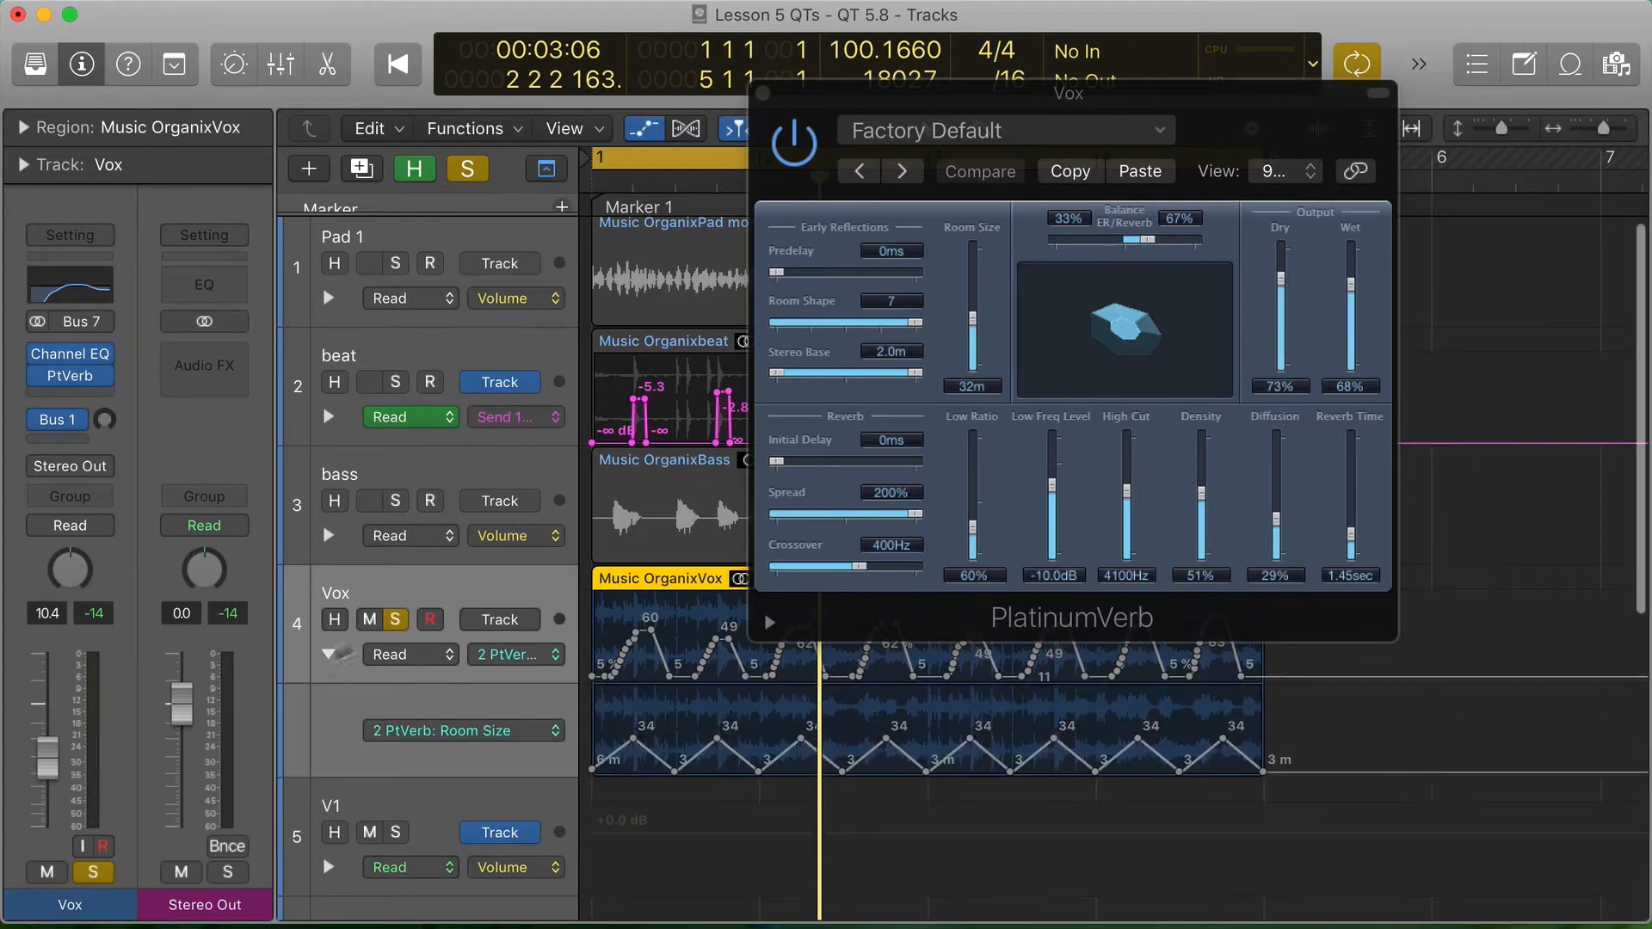
{"action": "scroll", "coordinate": [471, 594], "scroll_direction": "down", "scroll_amount": 3}
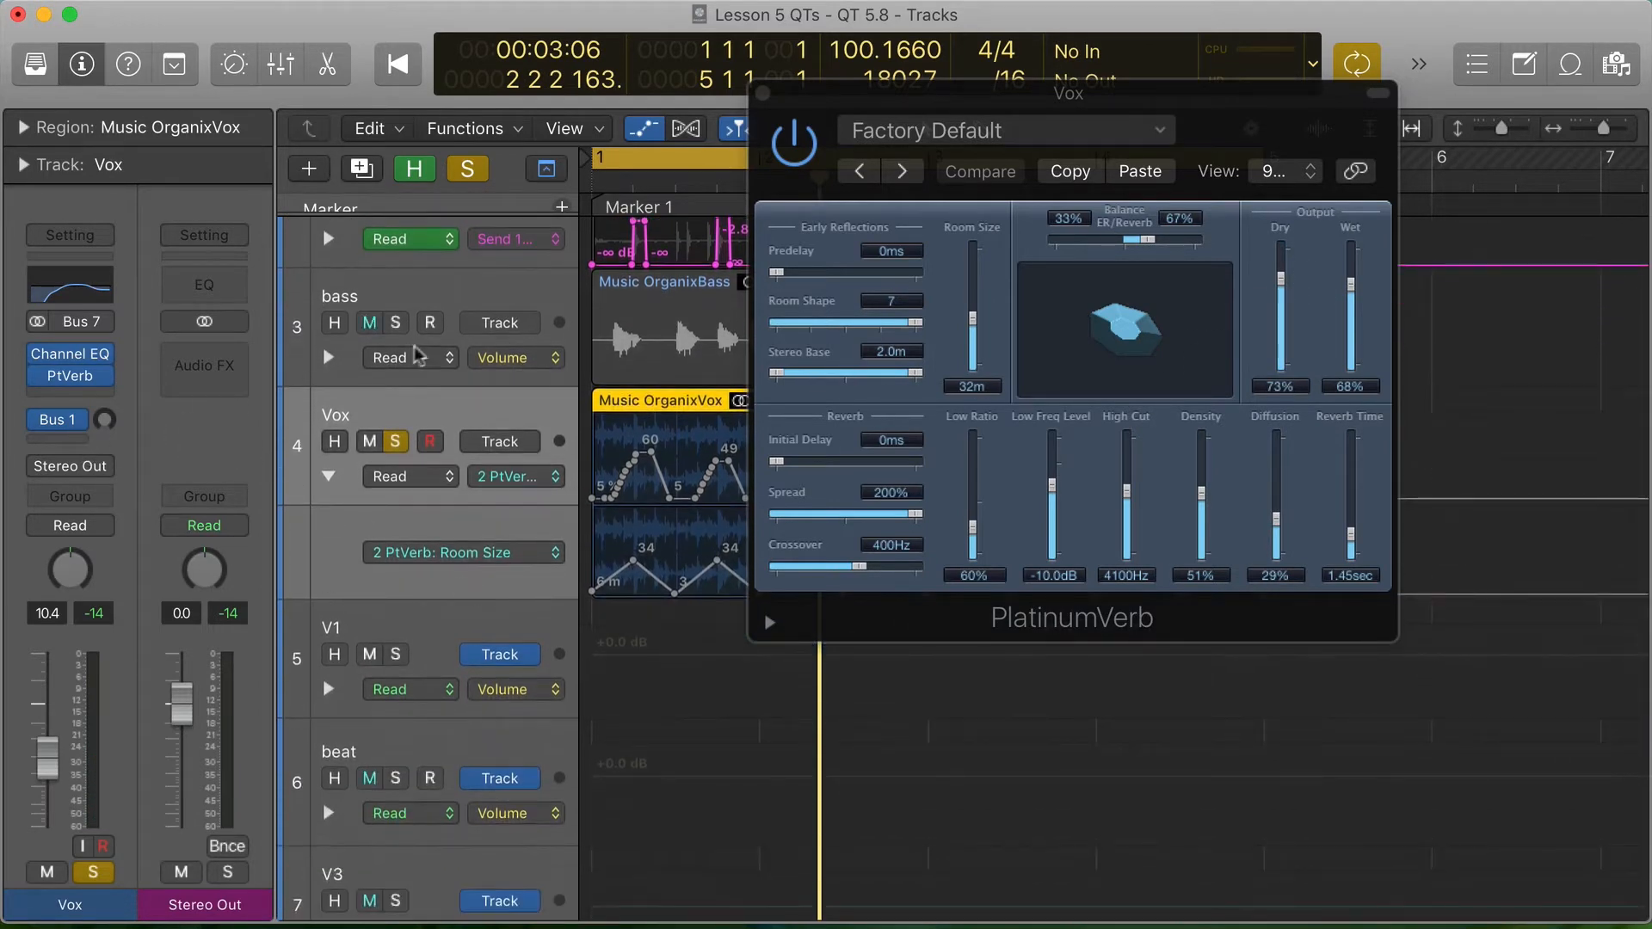
{"action": "left_click", "coordinate": [40, 526]}
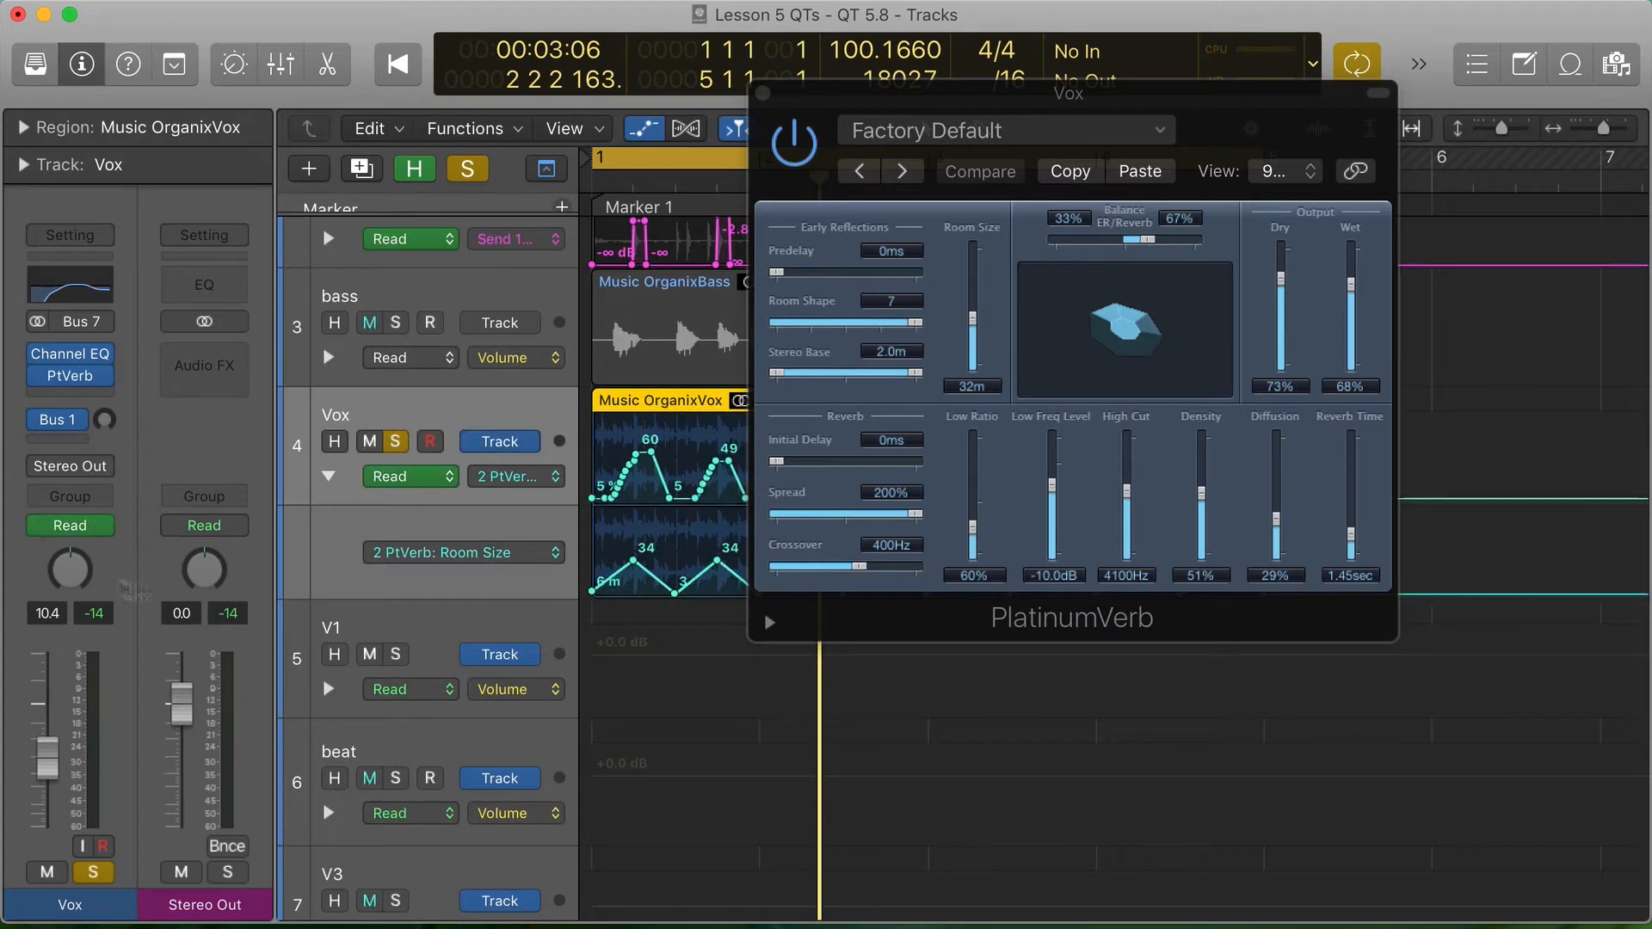
- Add a second automation lane below the Vox track's PtVerb Room Size lane and set it to PtVerb Density
{"action": "left_click", "coordinate": [467, 555]}
{"action": "left_click", "coordinate": [332, 585]}
{"action": "left_click", "coordinate": [329, 584]}
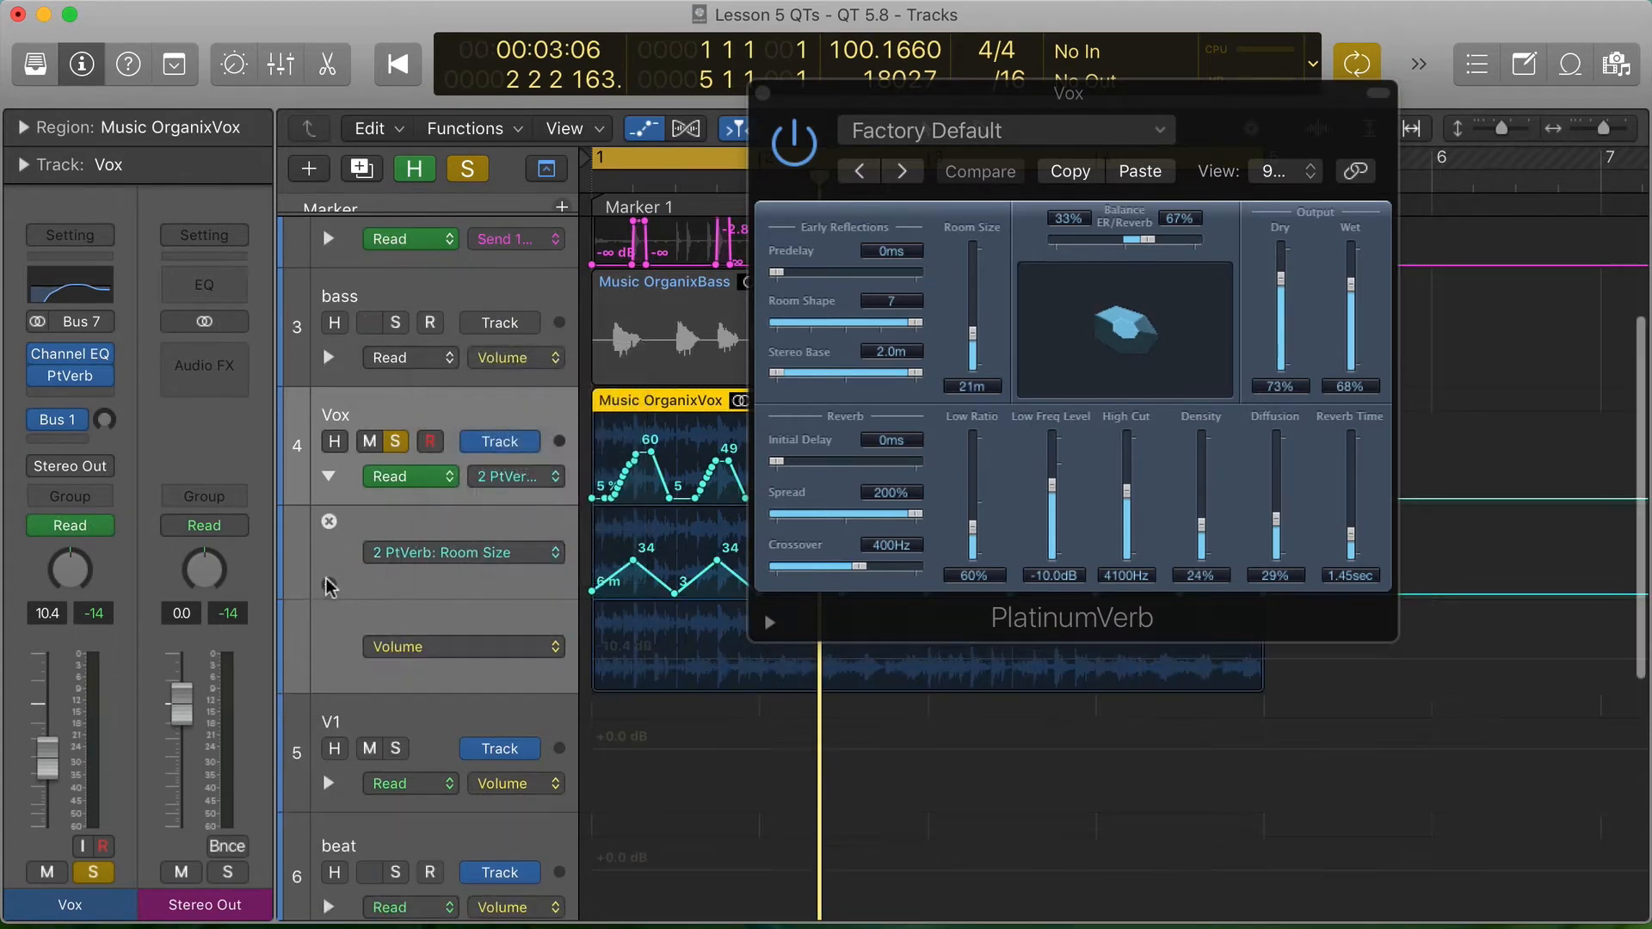
{"action": "scroll", "coordinate": [400, 563], "scroll_direction": "down", "scroll_amount": 2}
{"action": "left_click", "coordinate": [464, 594]}
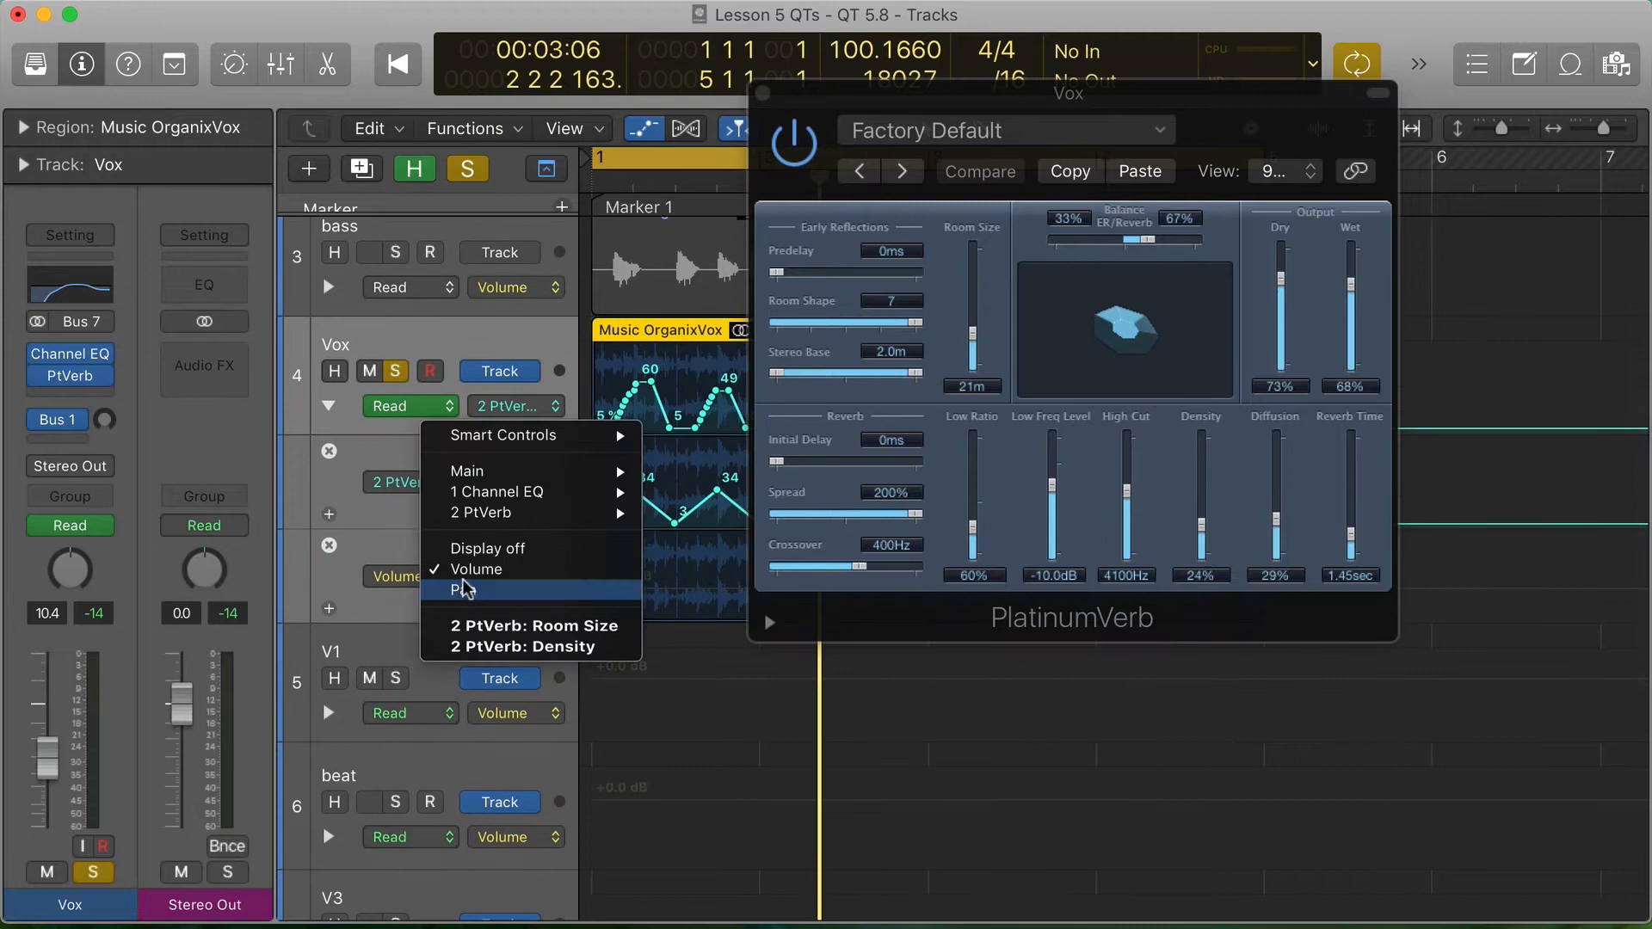
{"action": "left_click", "coordinate": [475, 651]}
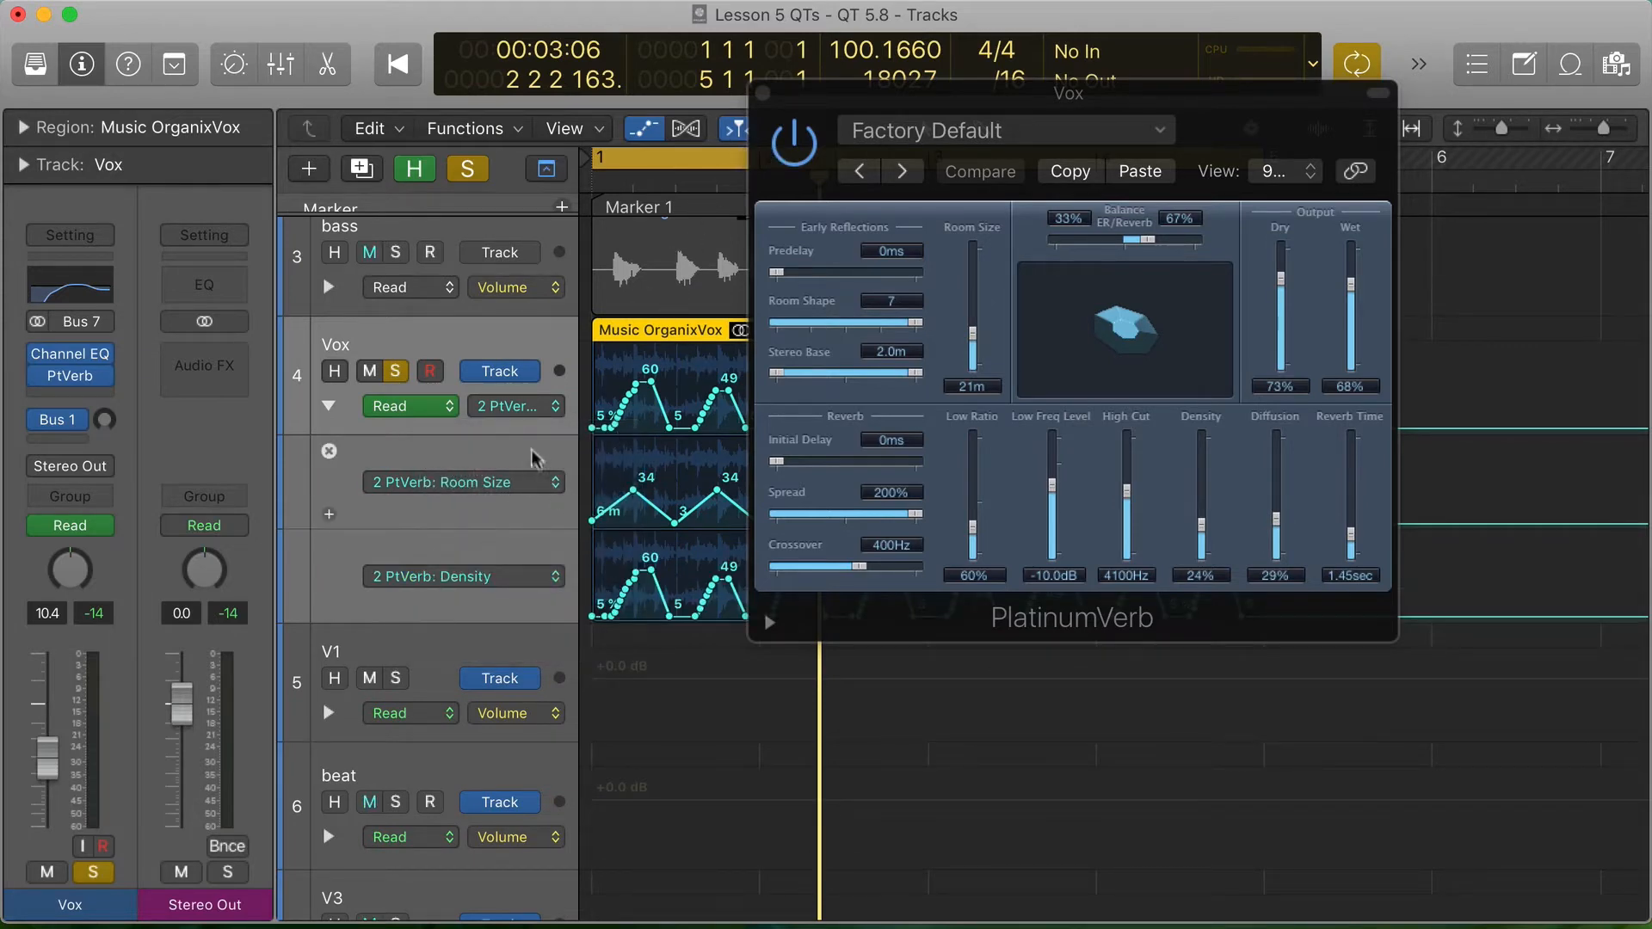
- Switch the Vox track's main automation display to Volume and close its PlatinumVerb window to uncover the Room Size and Density curves
{"action": "left_click", "coordinate": [514, 406]}
{"action": "left_click", "coordinate": [542, 318]}
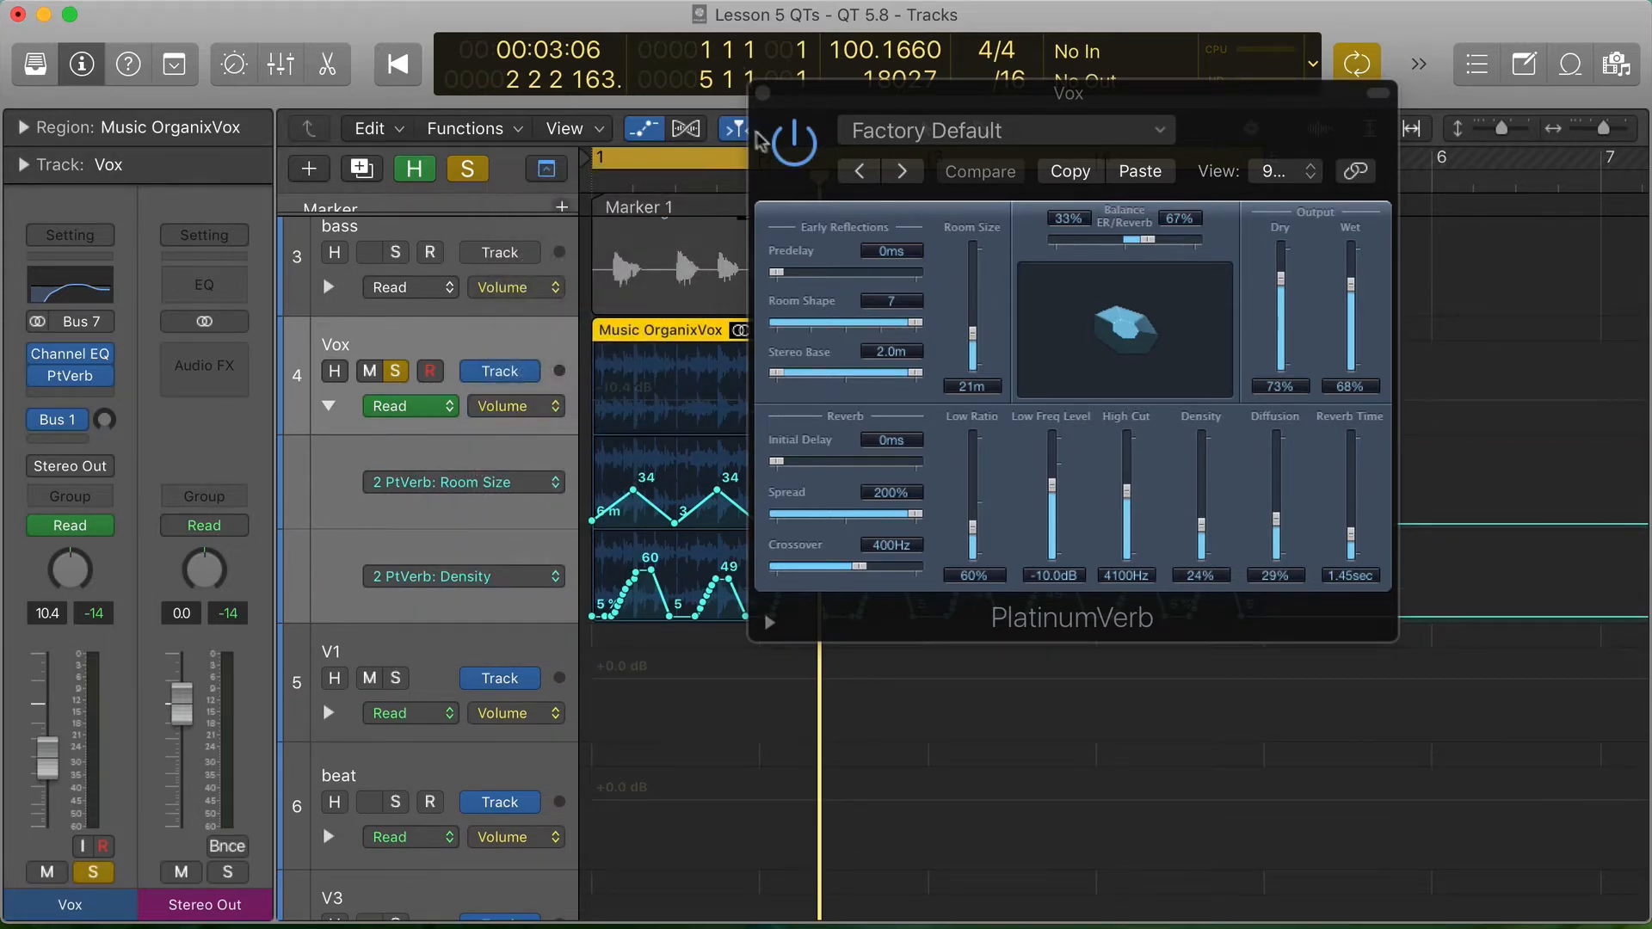
{"action": "left_click", "coordinate": [762, 91]}
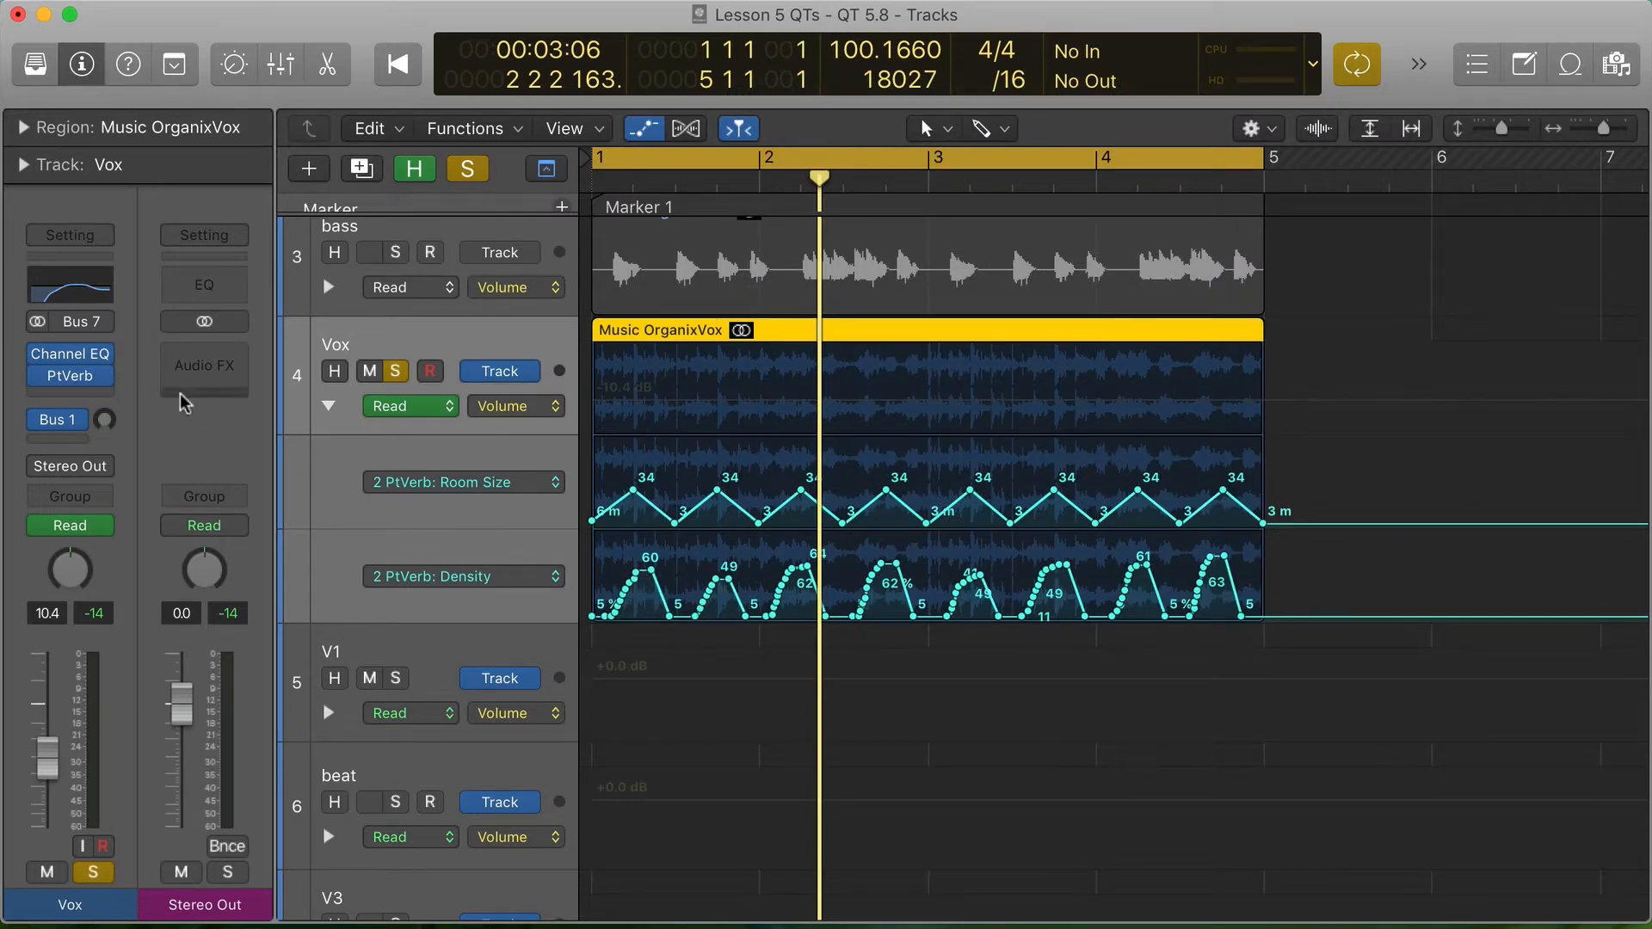
- Reopen the Vox PlatinumVerb and audition the soloed vocal with the automated reverb active, bypassed and active again
{"action": "left_click", "coordinate": [70, 376]}
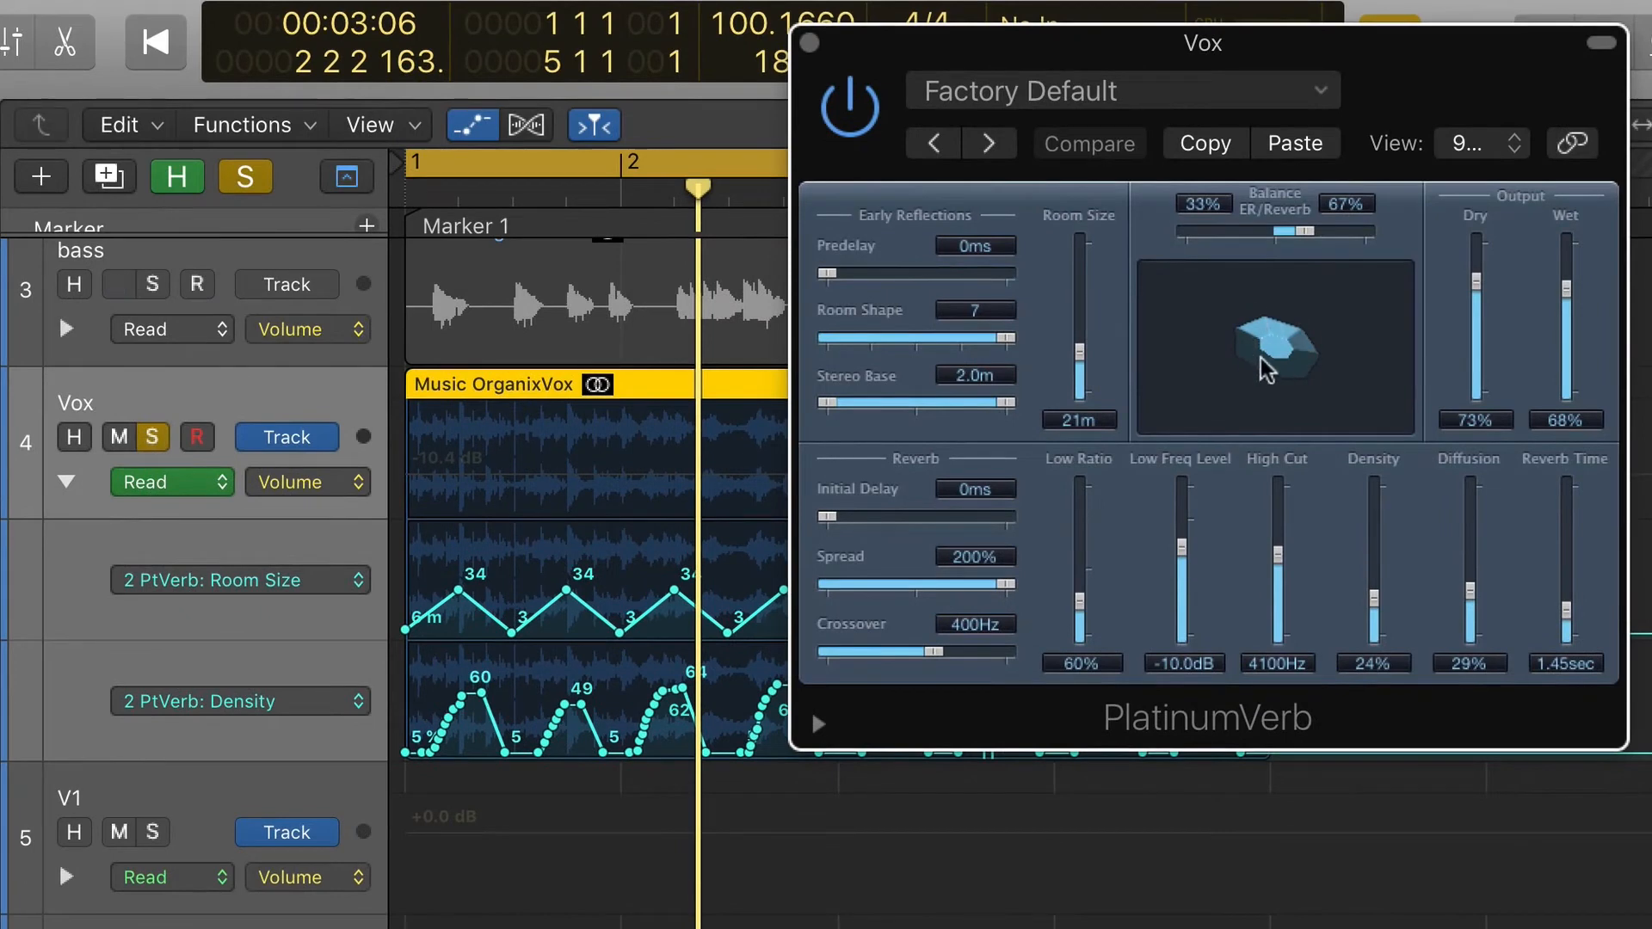
{"action": "key", "text": "space"}
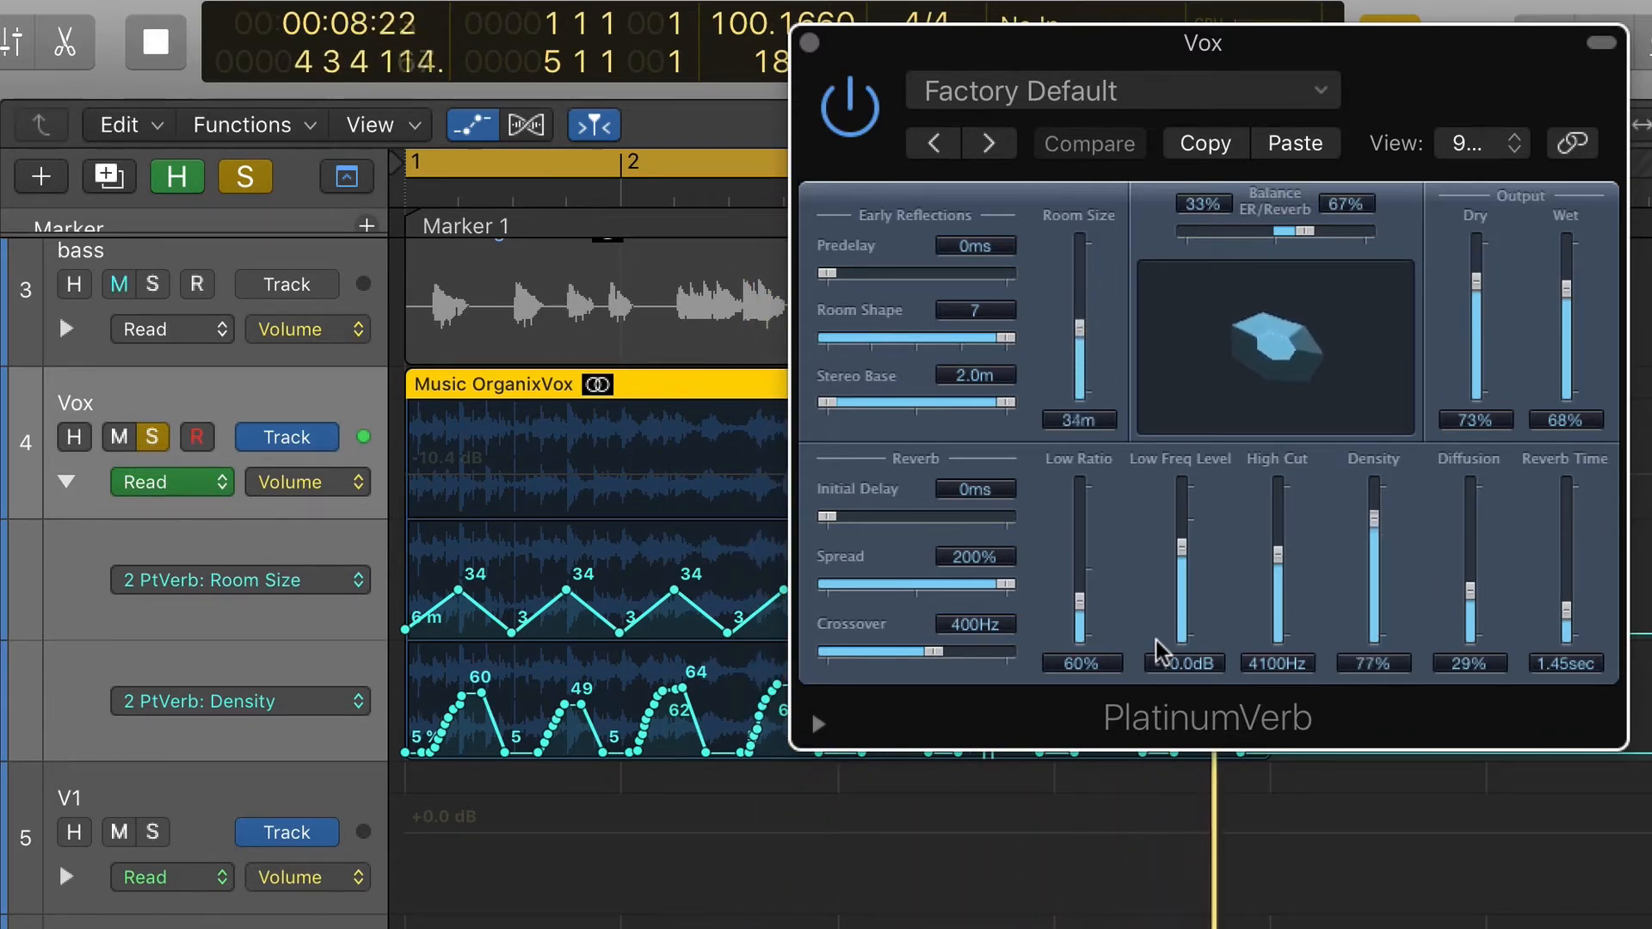
{"action": "key", "text": "space"}
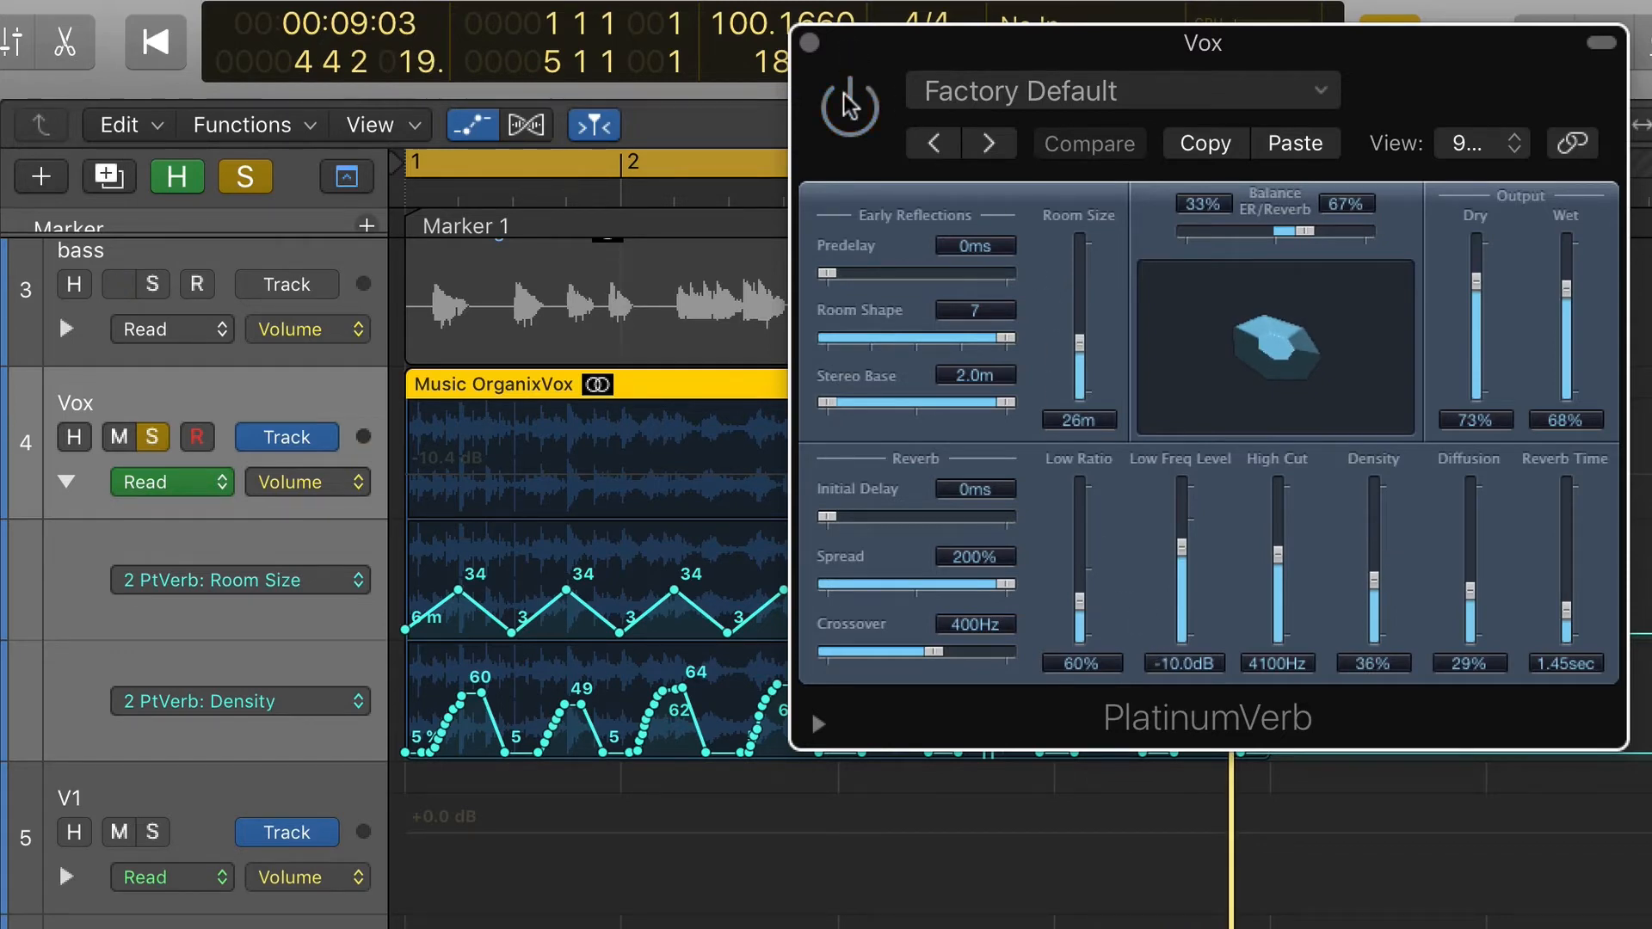
{"action": "key", "text": "space"}
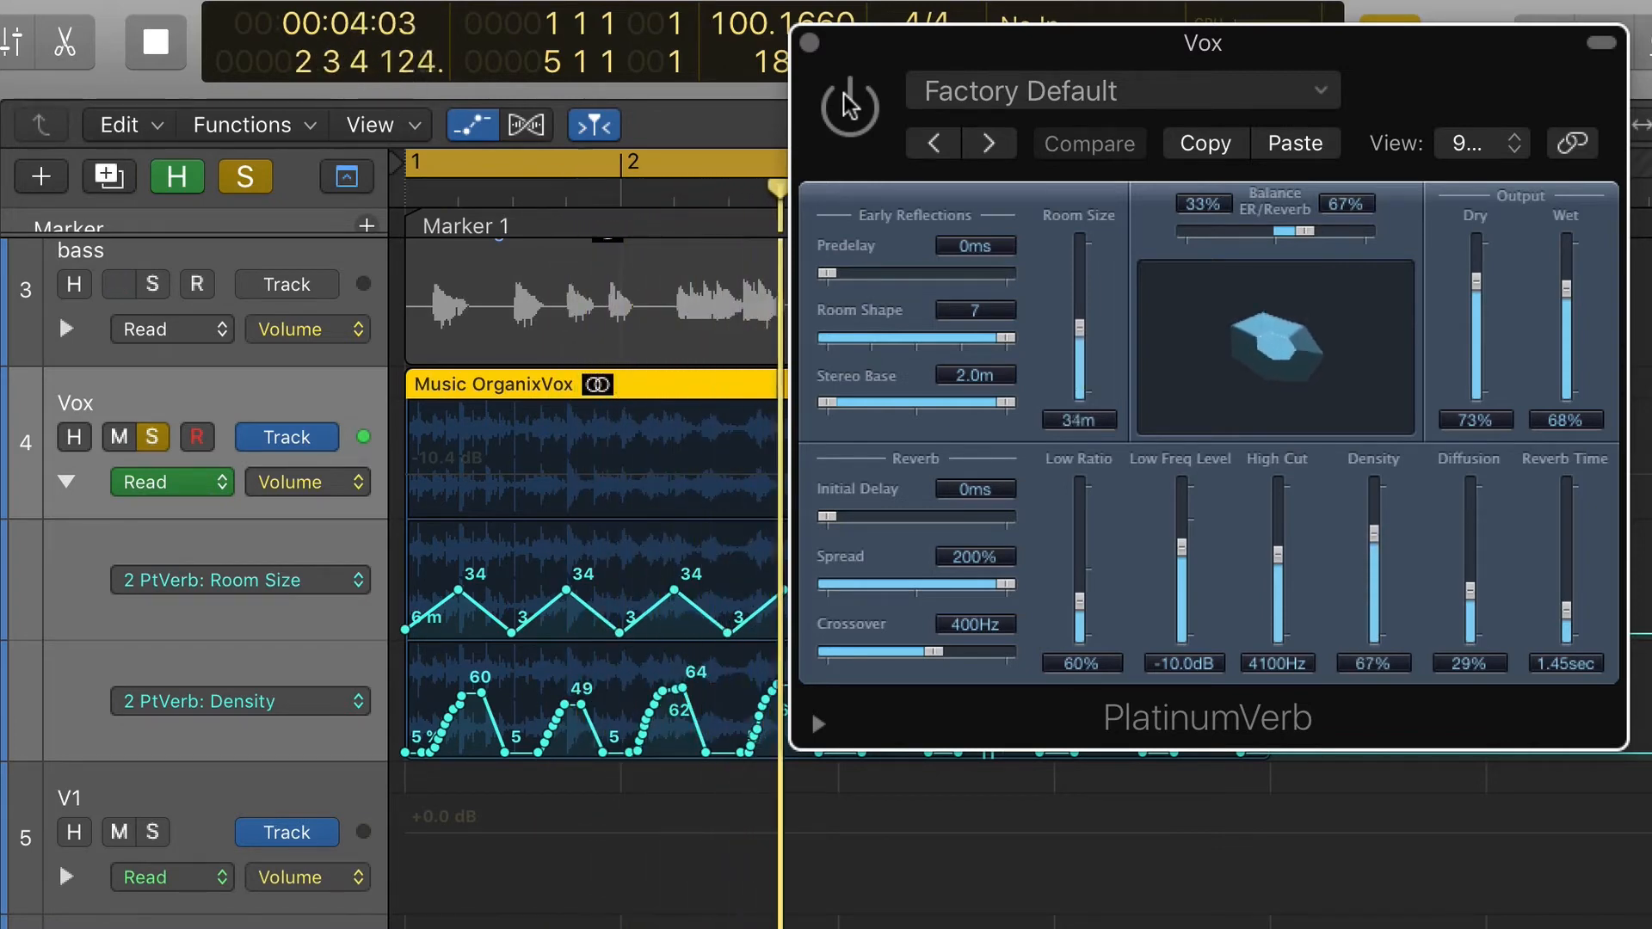
{"action": "key", "text": "space"}
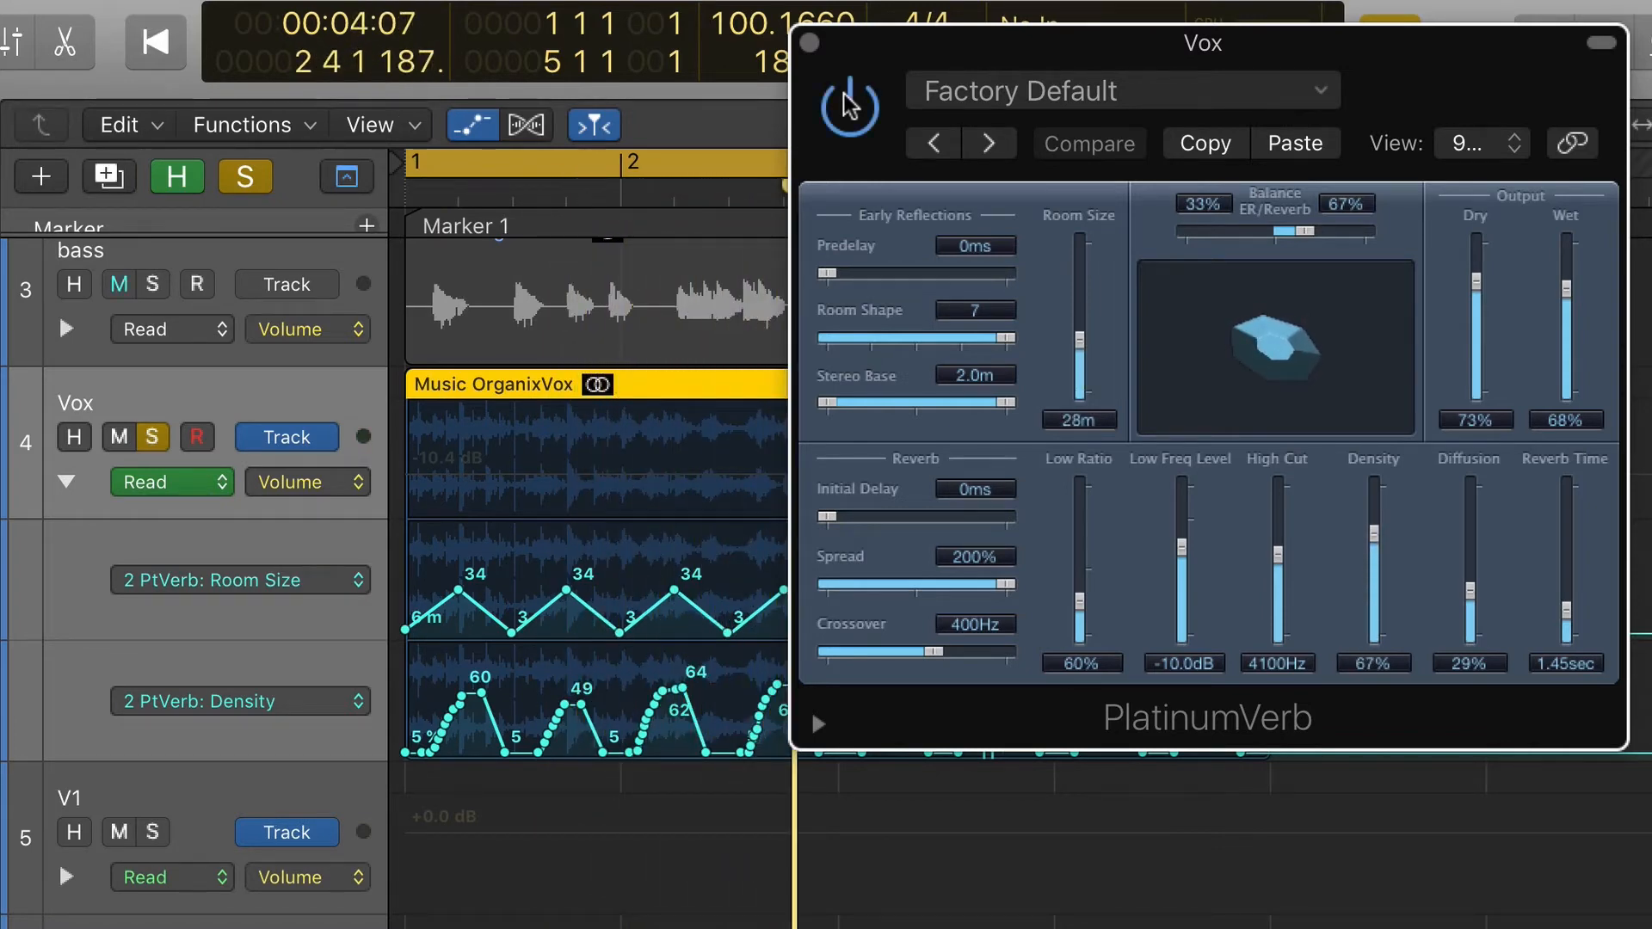
{"action": "key", "text": "space"}
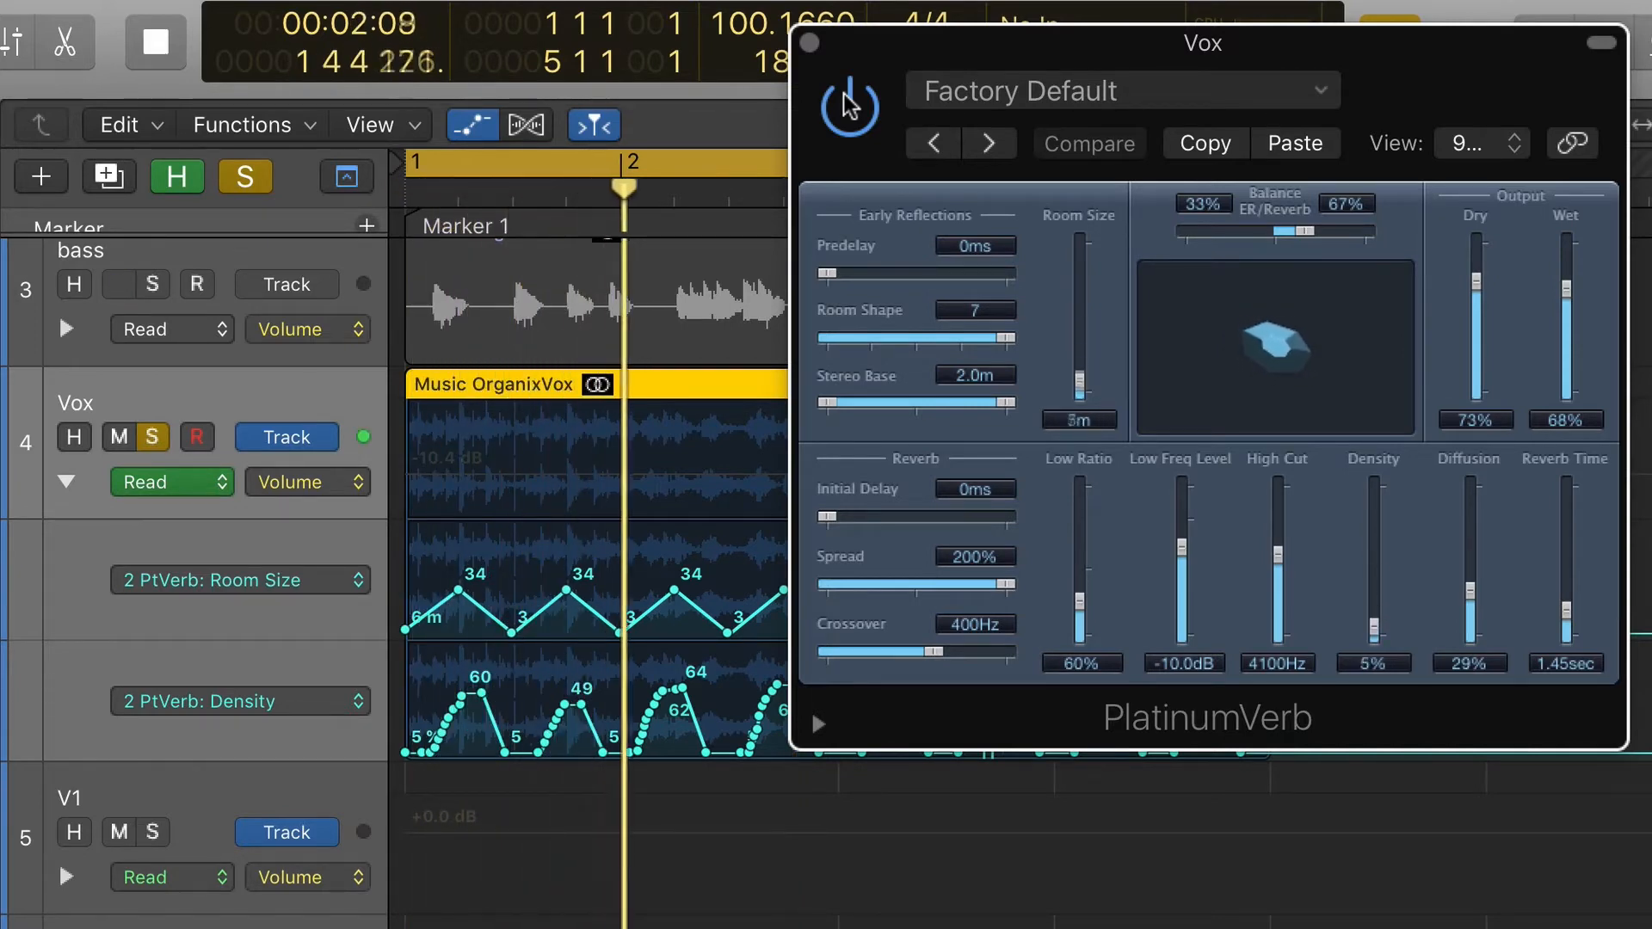
{"action": "key", "text": "space"}
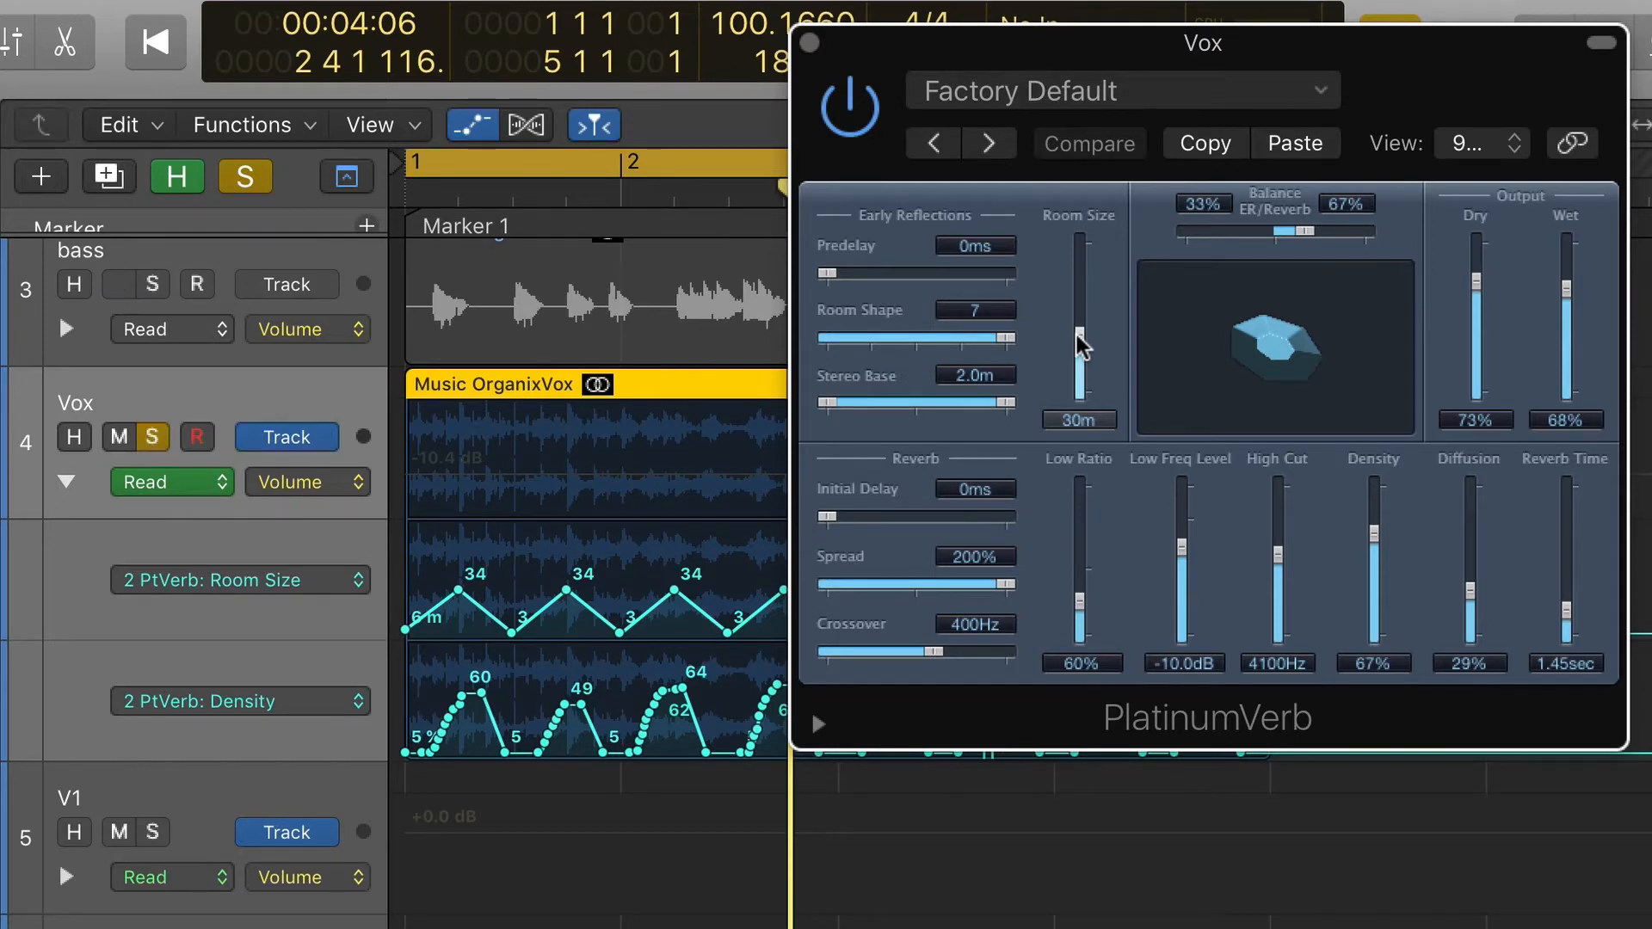
- Try a 31 m Room Size and a 100%/0% ER/Reverb balance on the Vox, audition it, restore the balance and close the plug-in
{"action": "left_click_drag", "start_coordinate": [1081, 347], "coordinate": [1082, 342]}
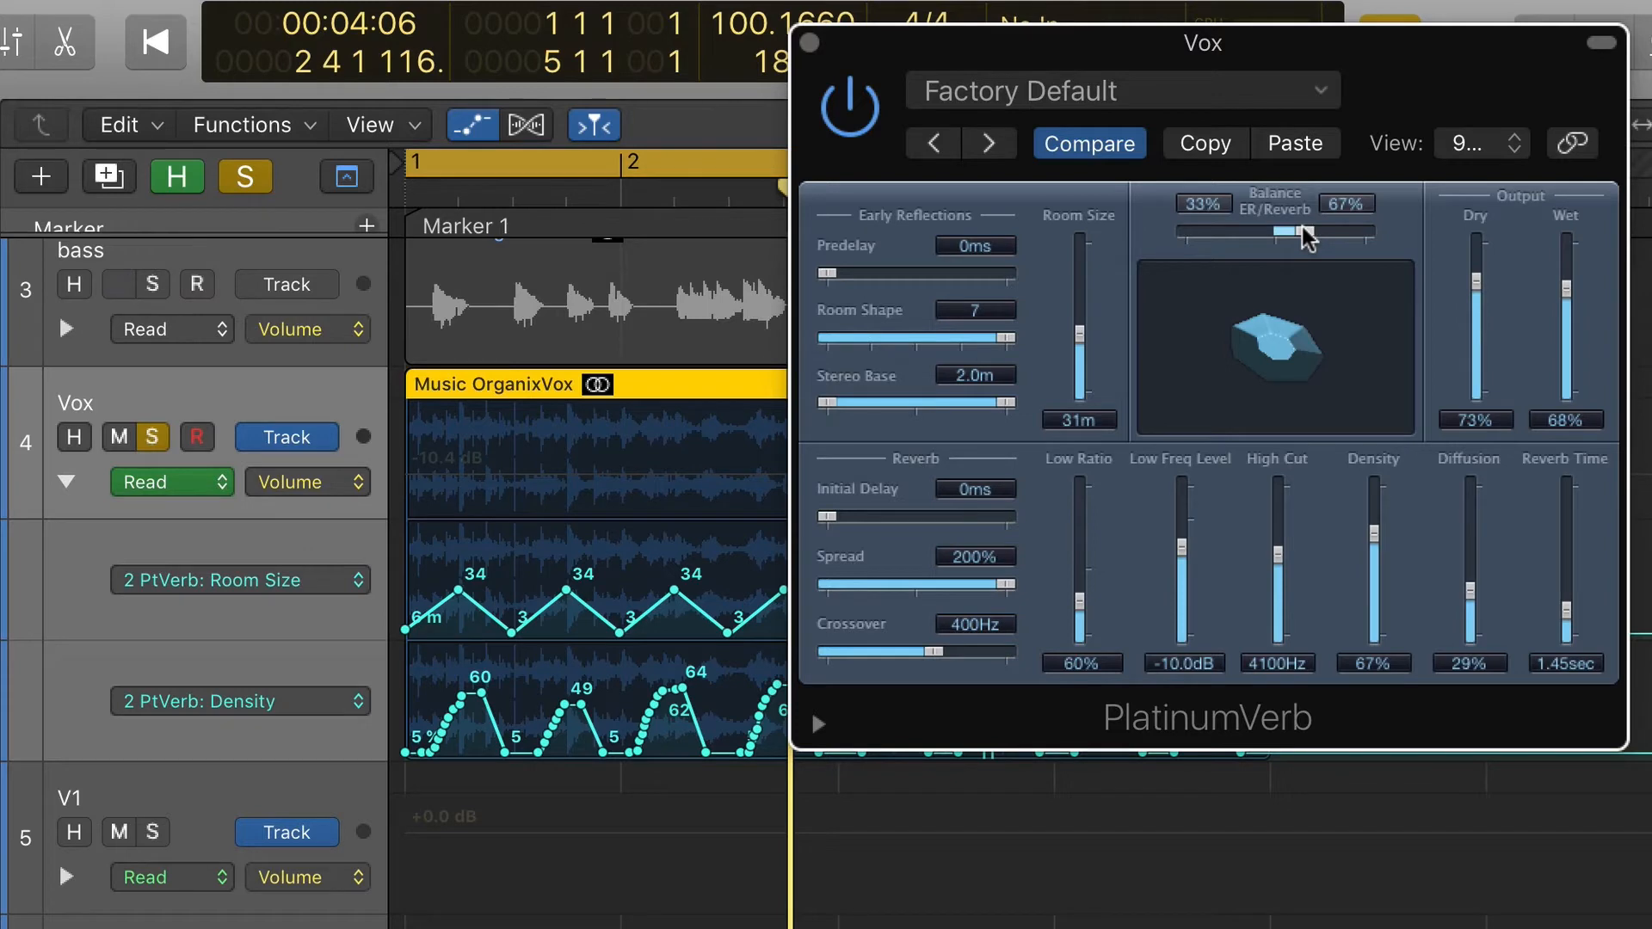
{"action": "left_click_drag", "start_coordinate": [1306, 237], "coordinate": [1108, 236]}
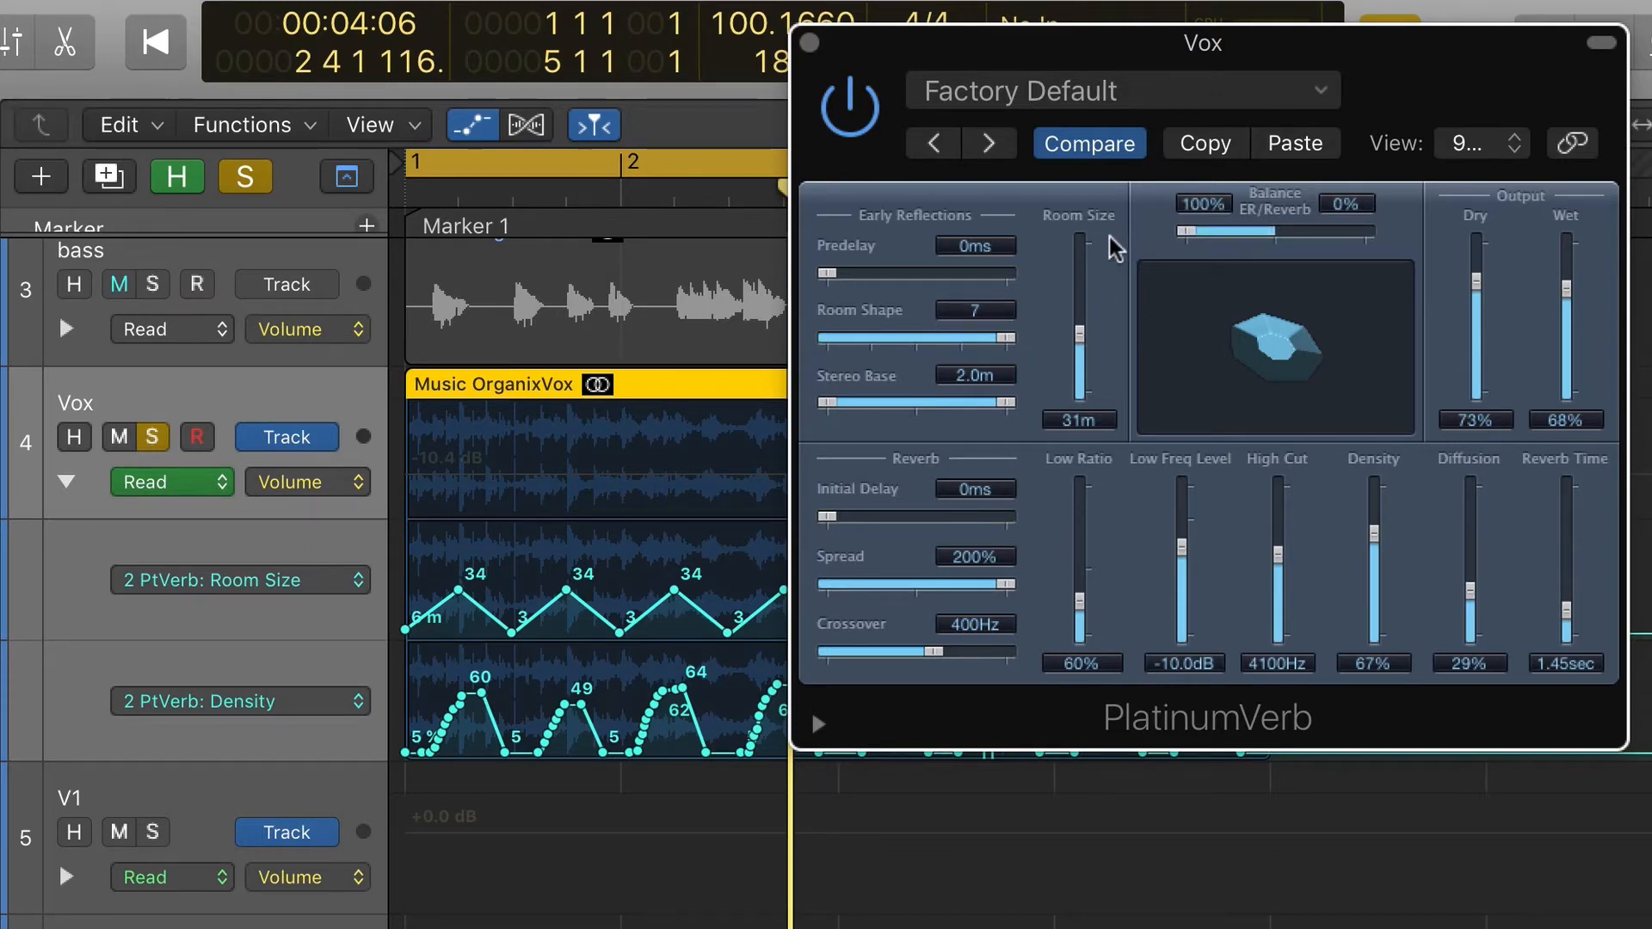
{"action": "key", "text": "space"}
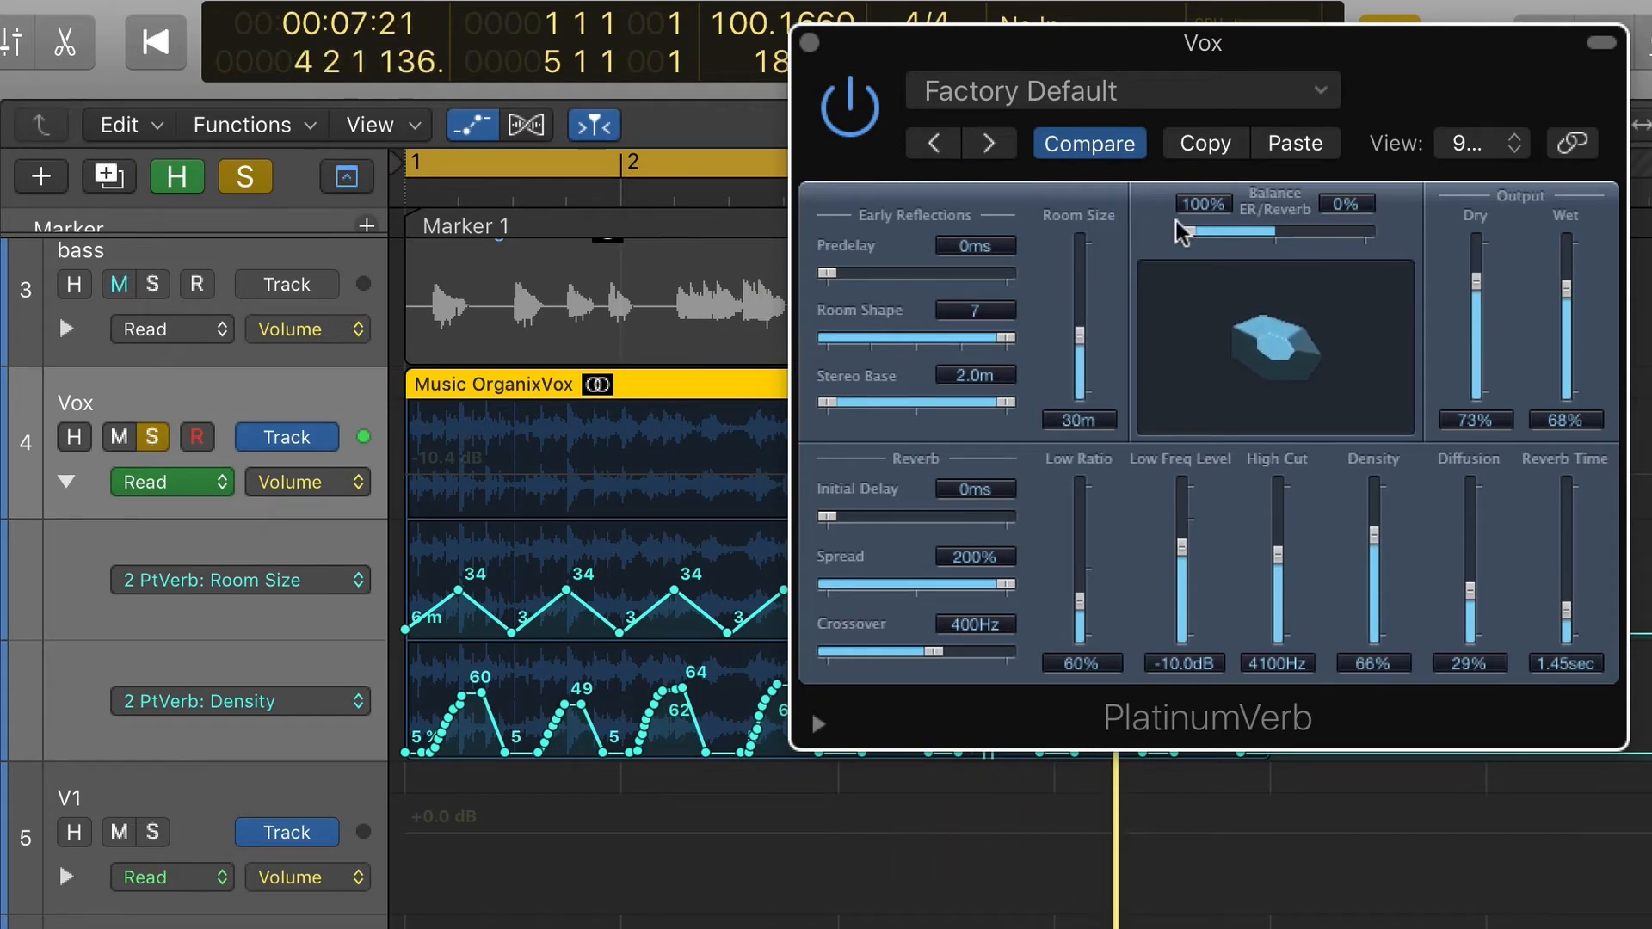
{"action": "left_click_drag", "start_coordinate": [1186, 230], "coordinate": [1308, 225]}
{"action": "left_click", "coordinate": [805, 42]}
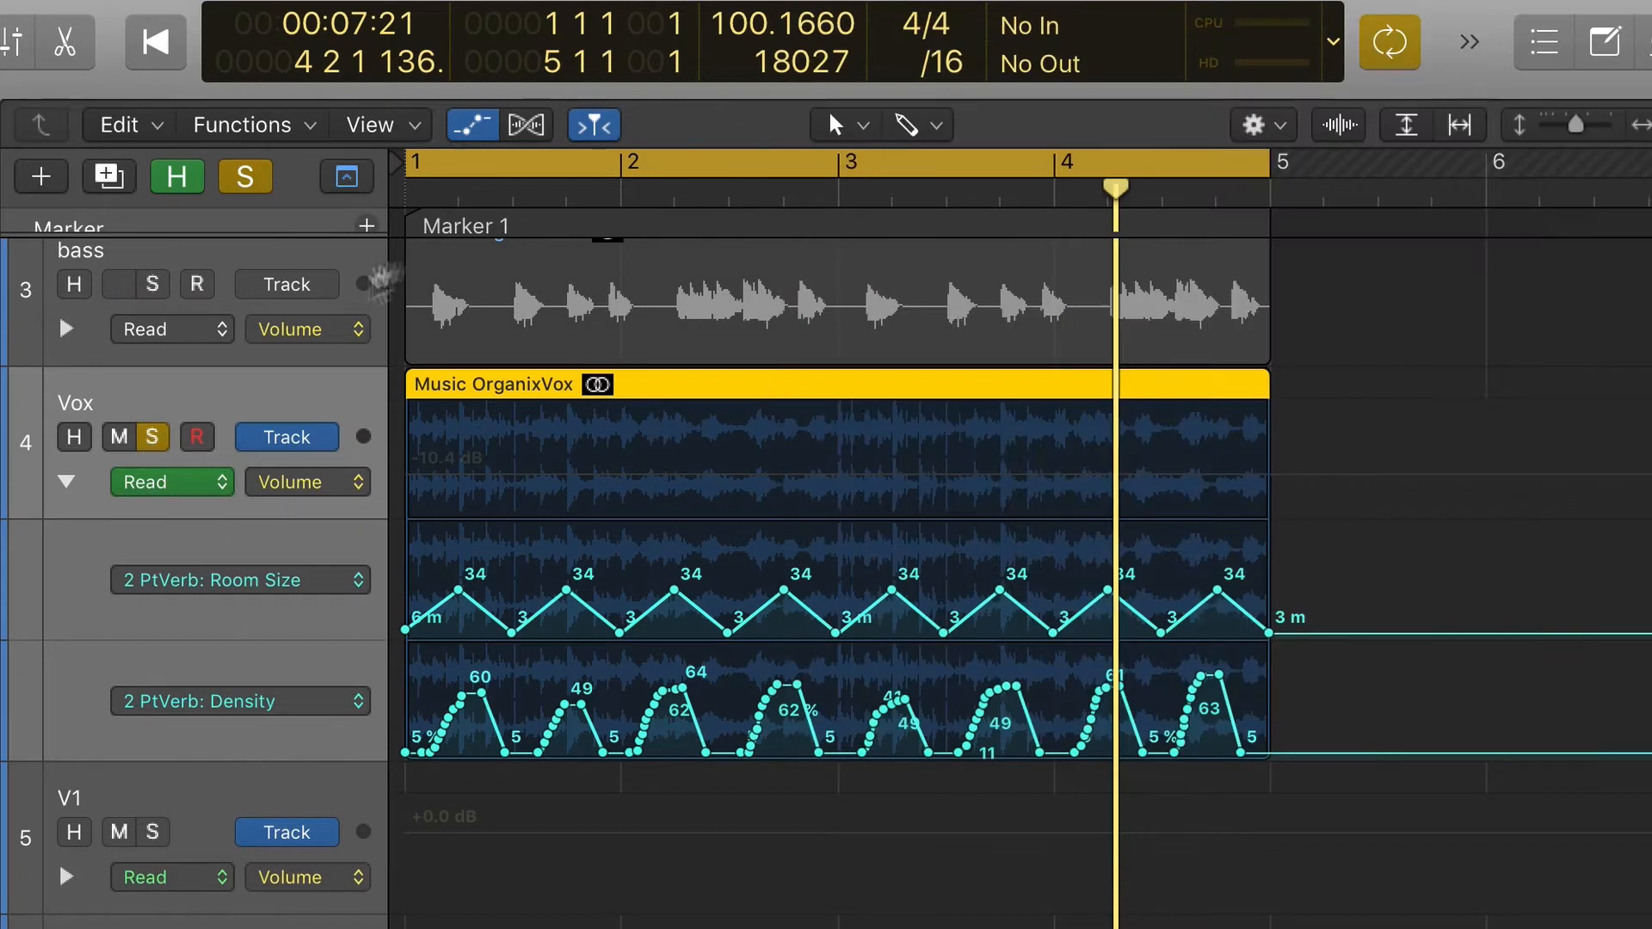
- Turn off solo mode and go to Marker 3, zooming in on the Beat flat region with its beat track selected
{"action": "left_click", "coordinate": [240, 181]}
{"action": "scroll", "coordinate": [405, 560], "scroll_direction": "down", "scroll_amount": 5}
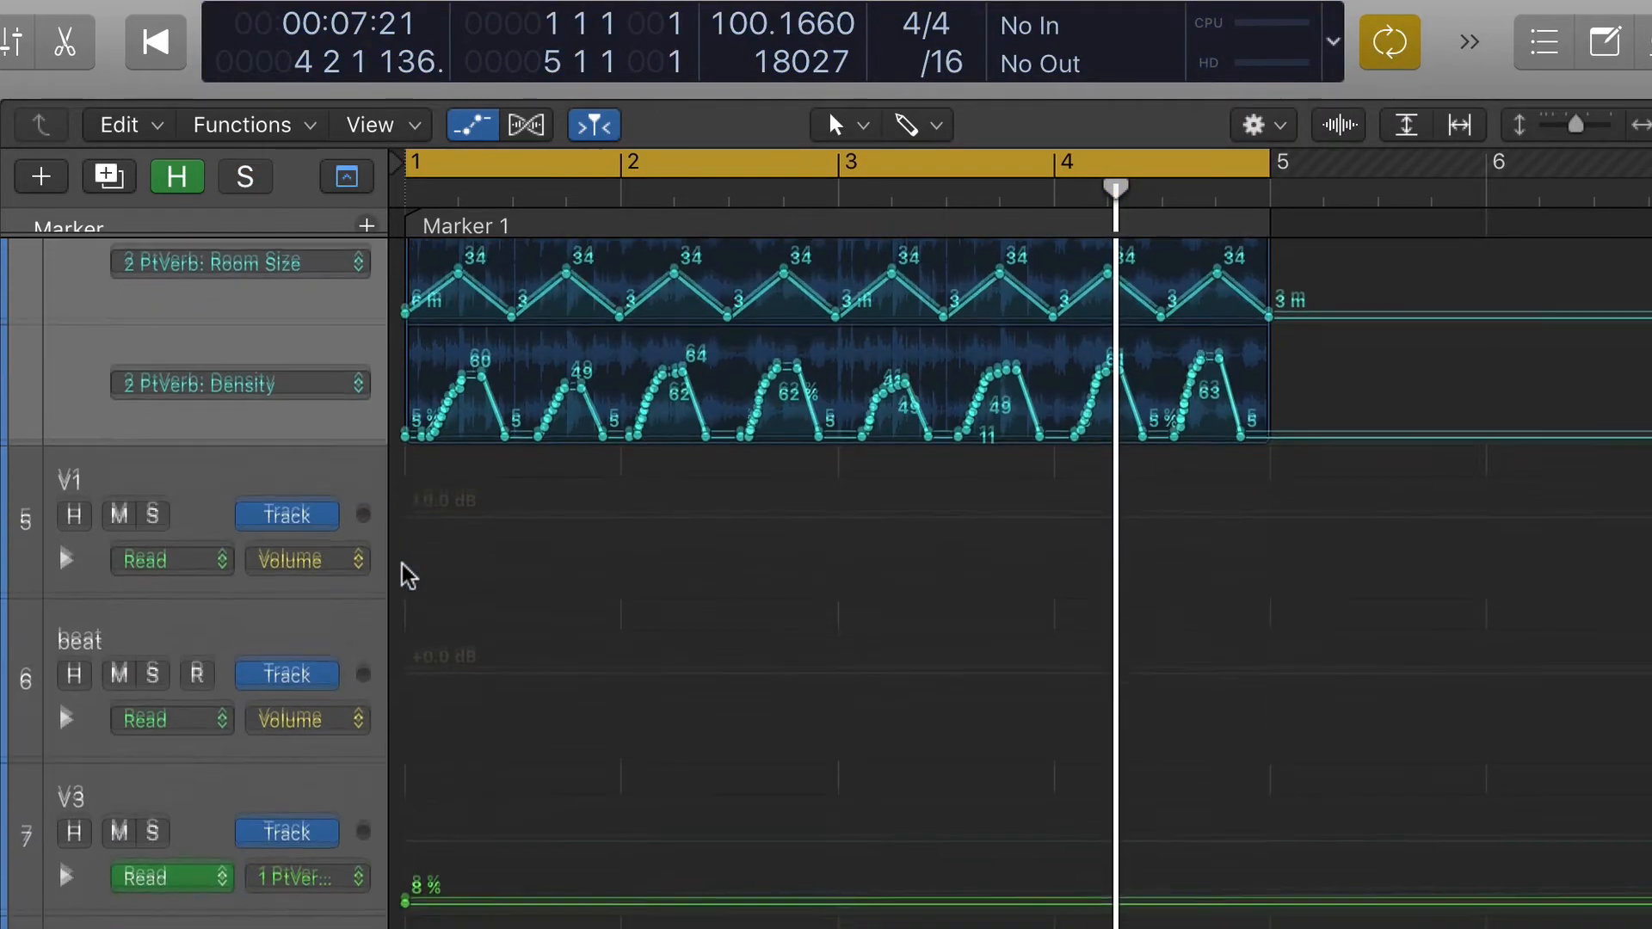
{"action": "key", "text": "z"}
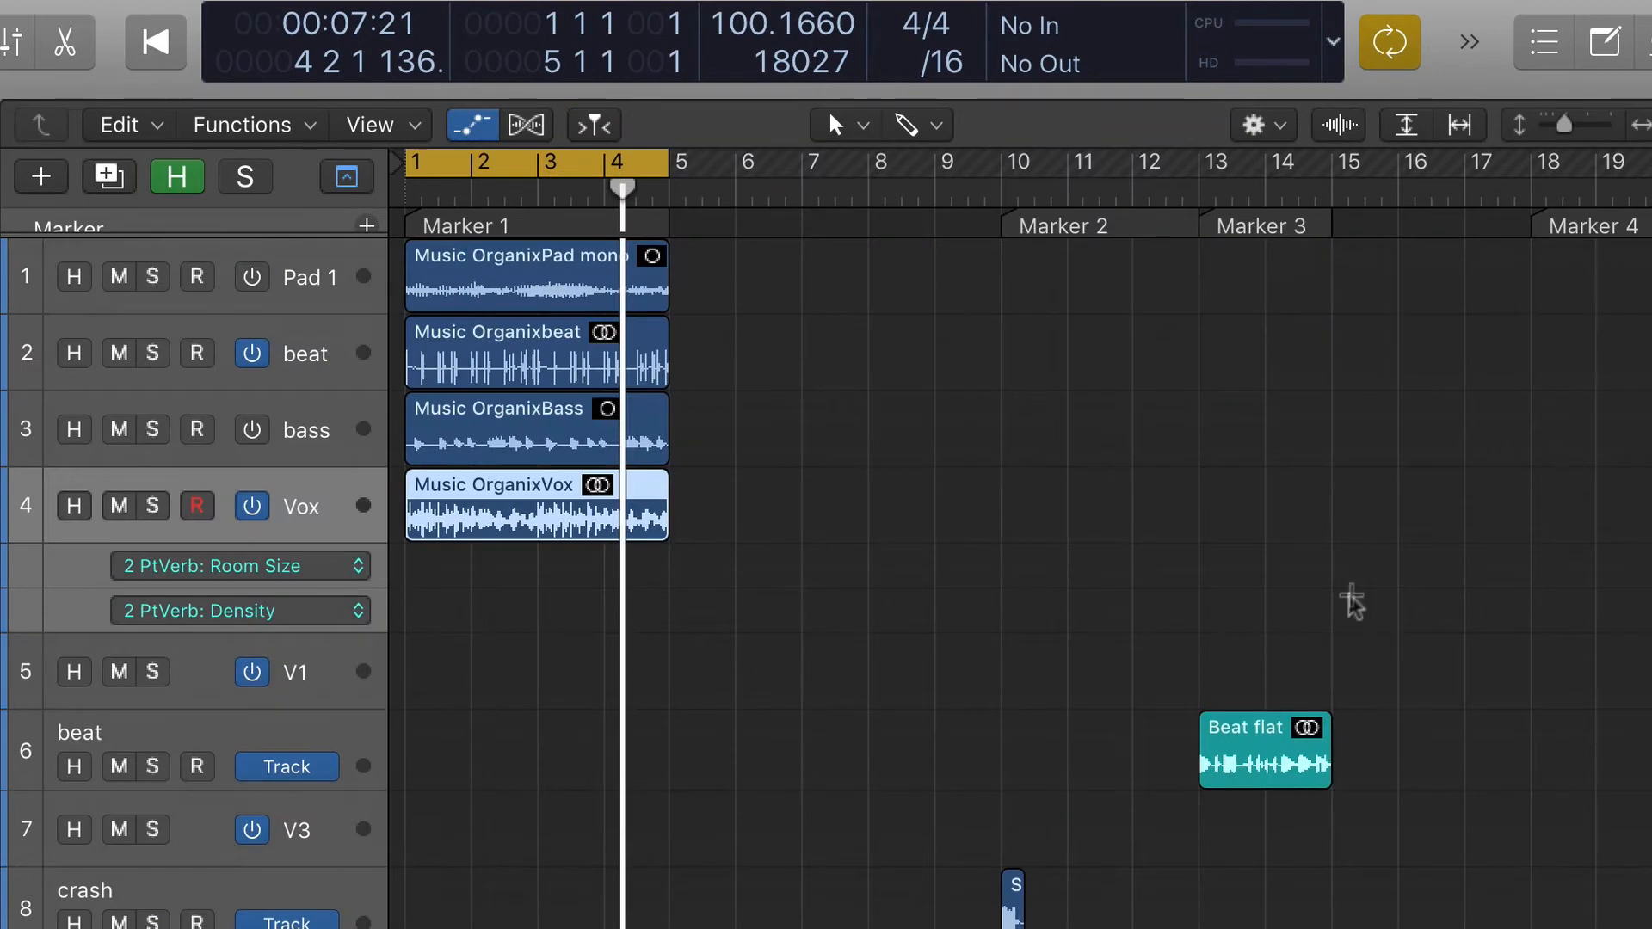
{"action": "key", "text": "3"}
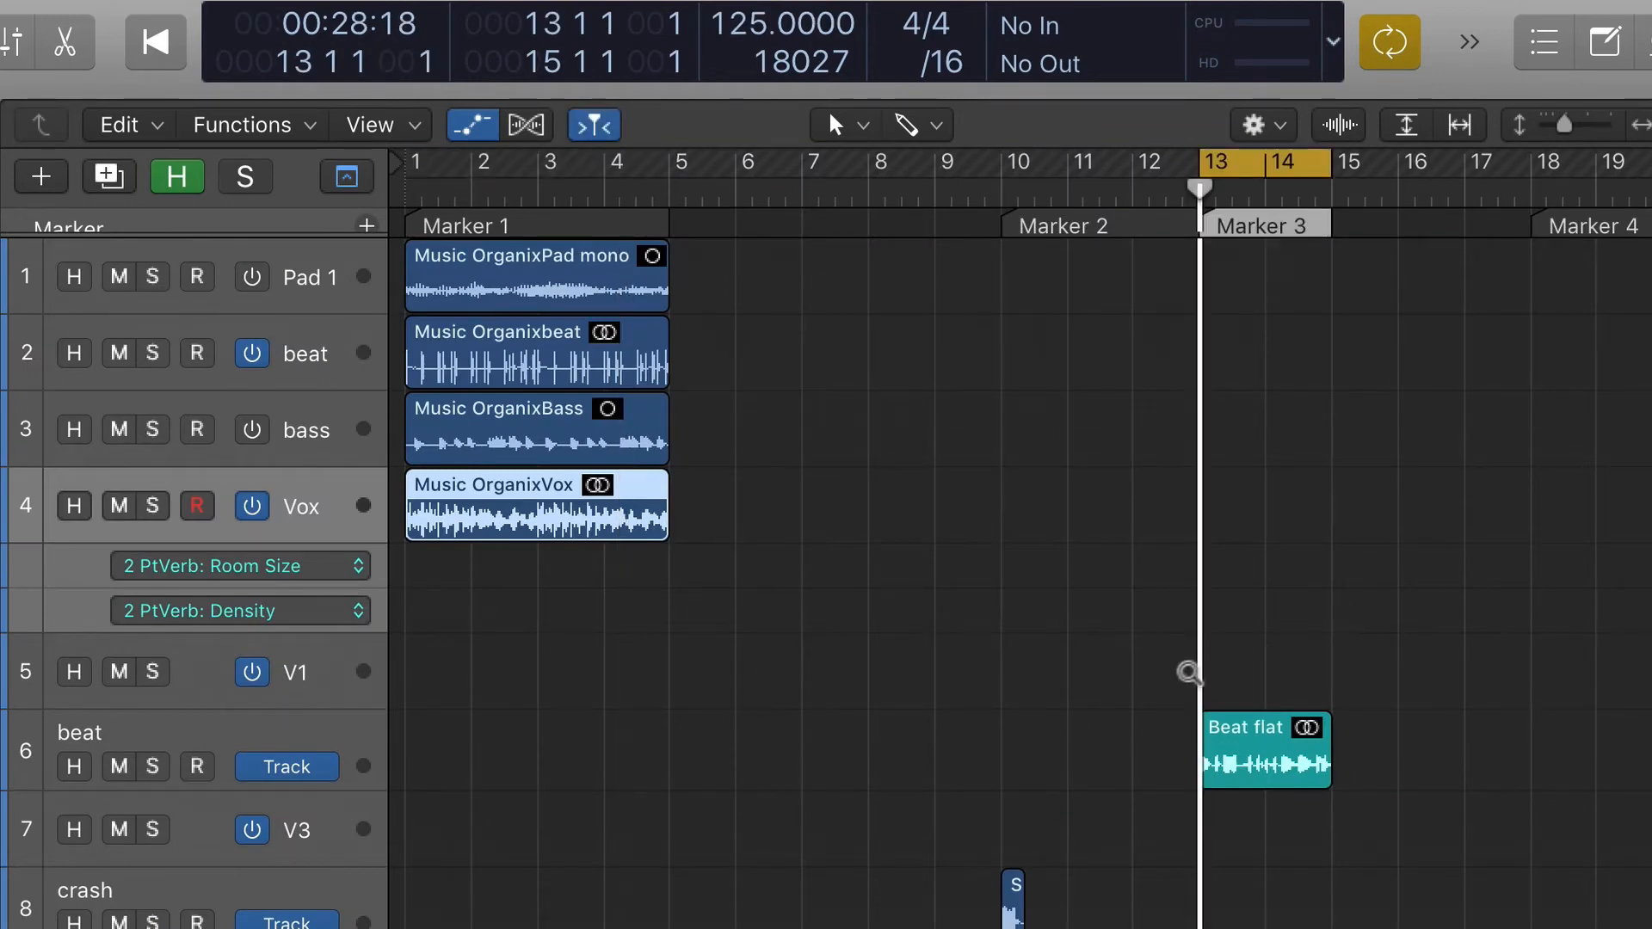
{"action": "left_click_drag", "start_coordinate": [1185, 669], "coordinate": [1501, 856]}
{"action": "left_click", "coordinate": [271, 344]}
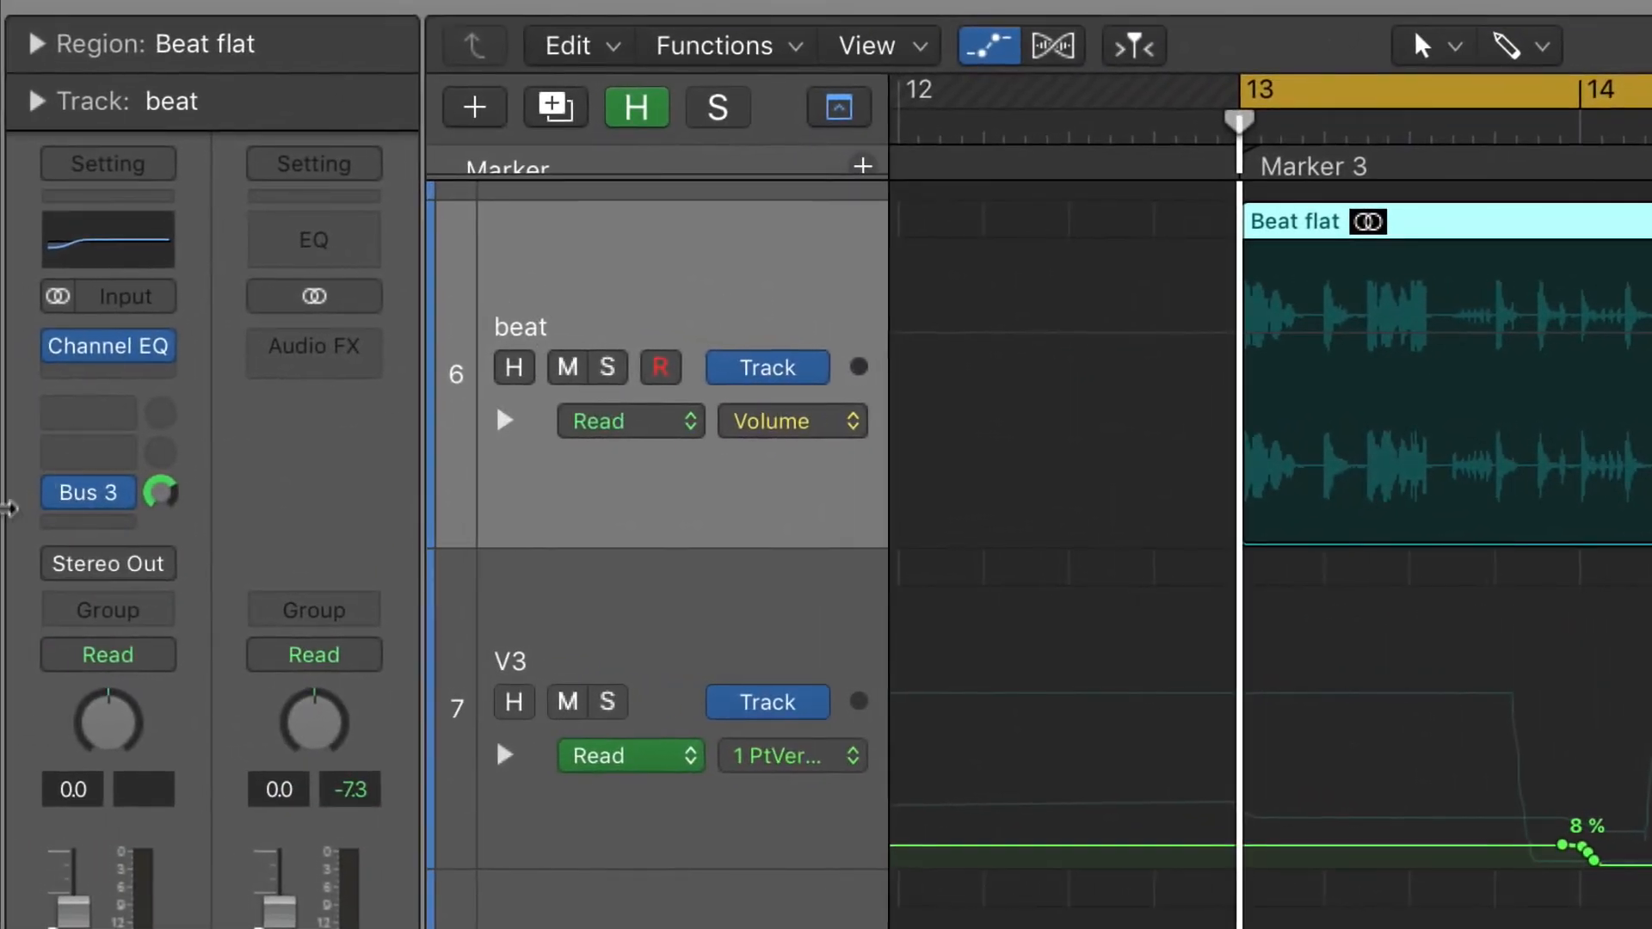
- Show the channel fed by the beat's Bus 3 send and expand V3's PtVerb Room Size and Density automation lanes
{"action": "left_click", "coordinate": [99, 494]}
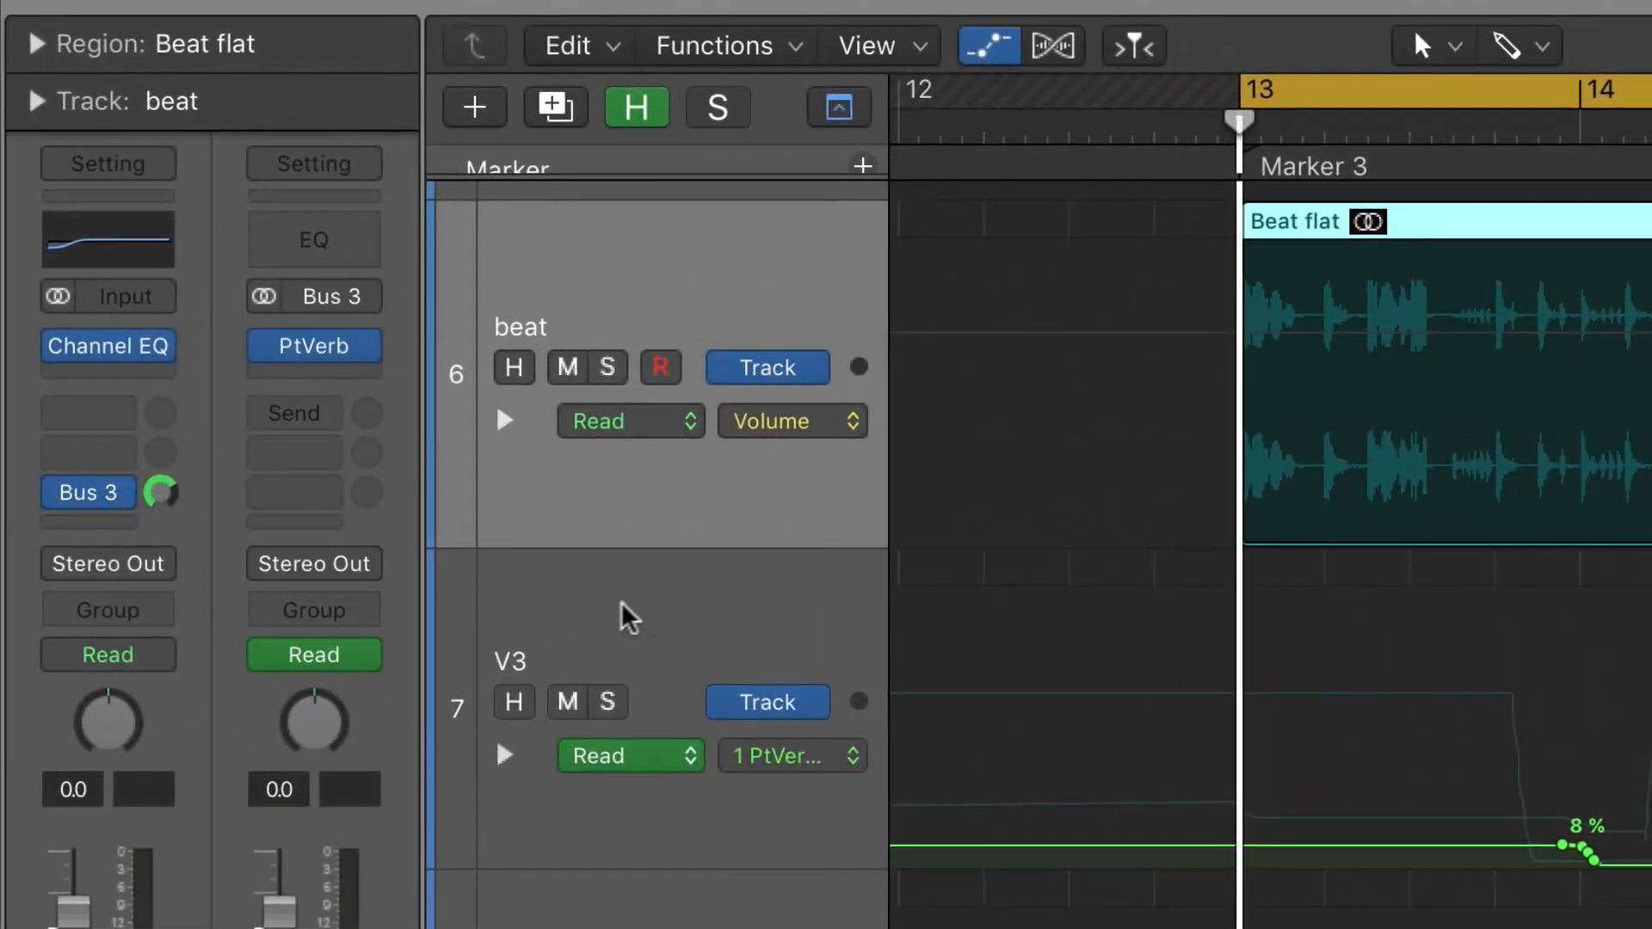
{"action": "left_click", "coordinate": [502, 770]}
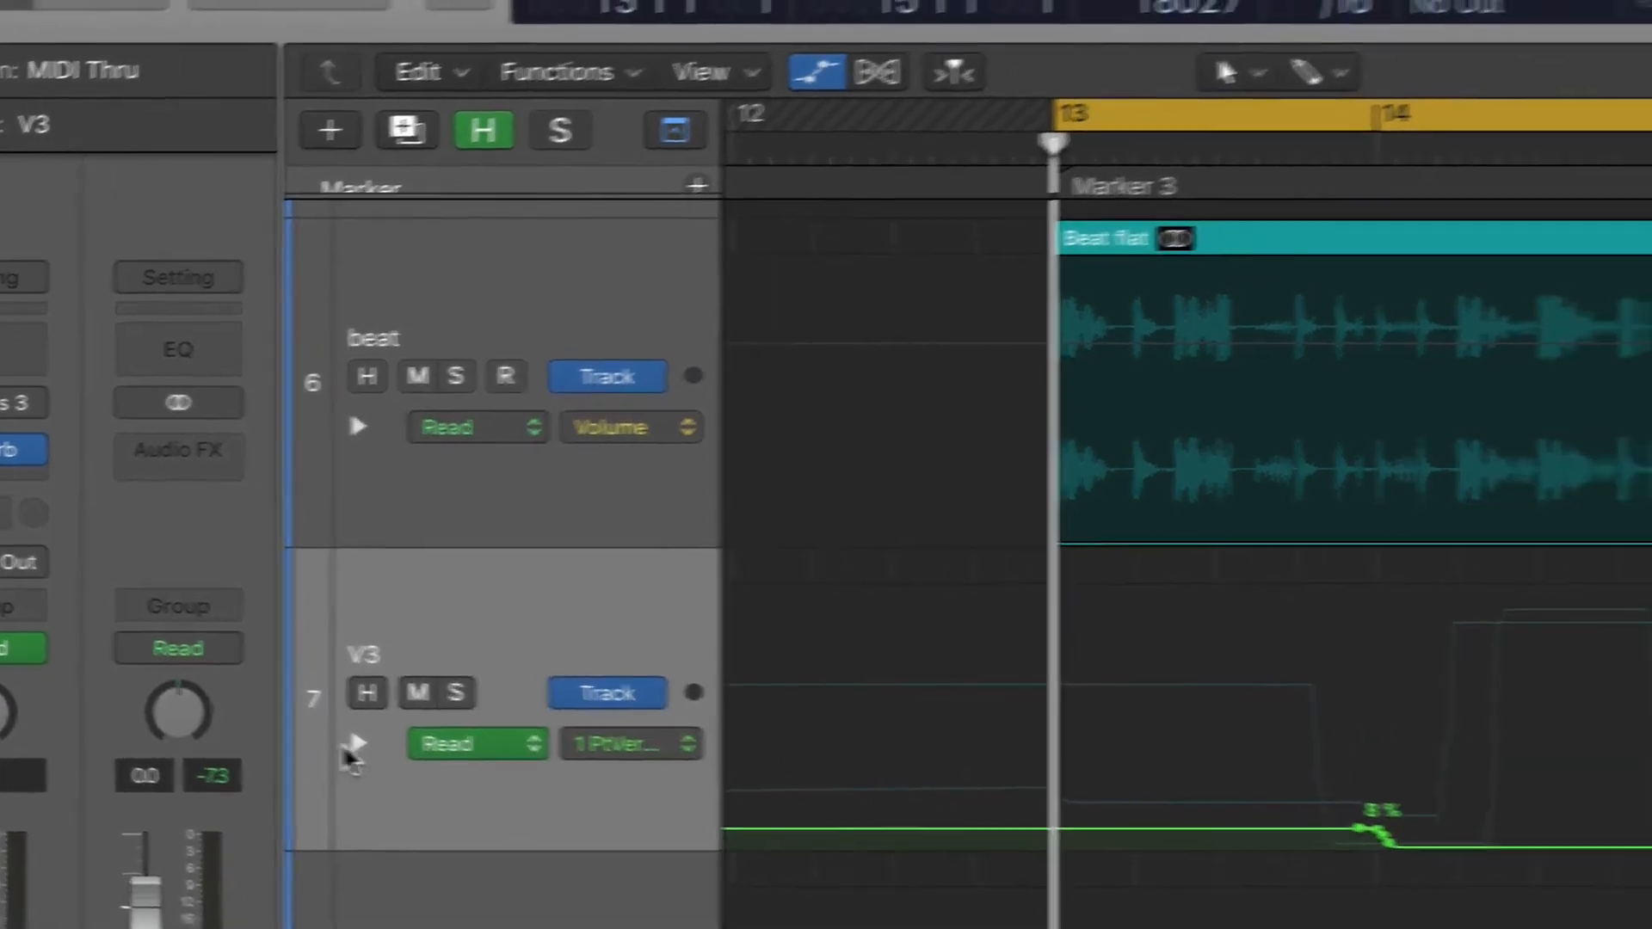
{"action": "left_click", "coordinate": [493, 755]}
{"action": "scroll", "coordinate": [358, 708], "scroll_direction": "down", "scroll_amount": 5}
{"action": "scroll", "coordinate": [358, 700], "scroll_direction": "up", "scroll_amount": 2}
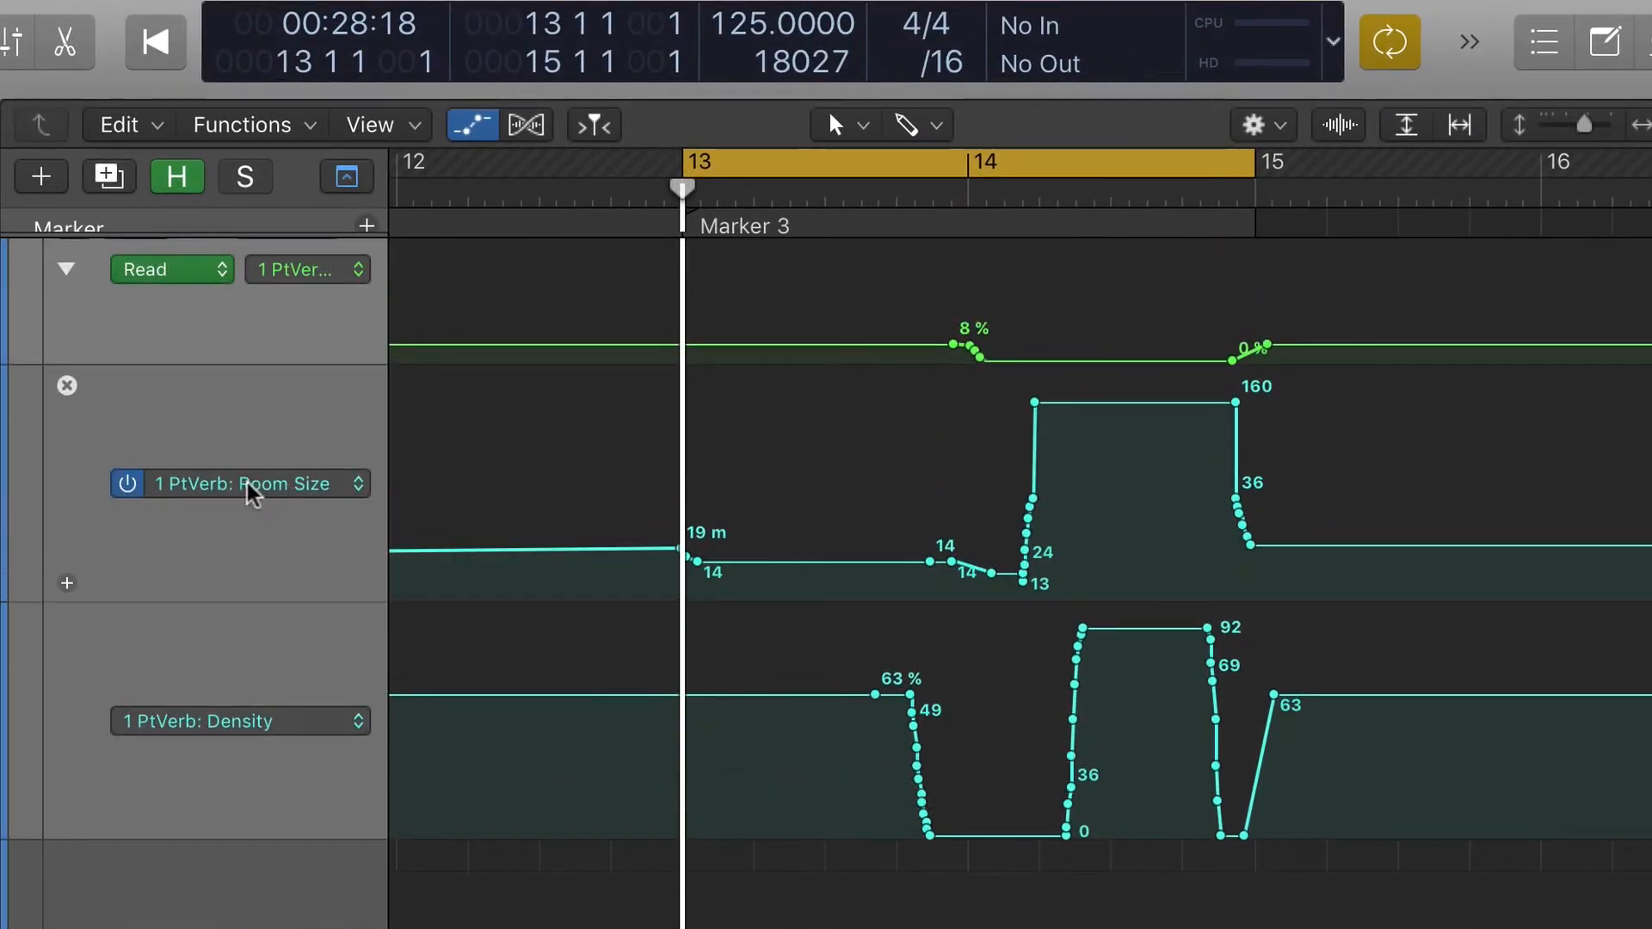
- Open V3's PlatinumVerb window and bring the beat and V3 tracks into view, leaving V3 selected
{"action": "scroll", "coordinate": [193, 598], "scroll_direction": "up", "scroll_amount": 2}
{"action": "scroll", "coordinate": [193, 597], "scroll_direction": "up", "scroll_amount": 1}
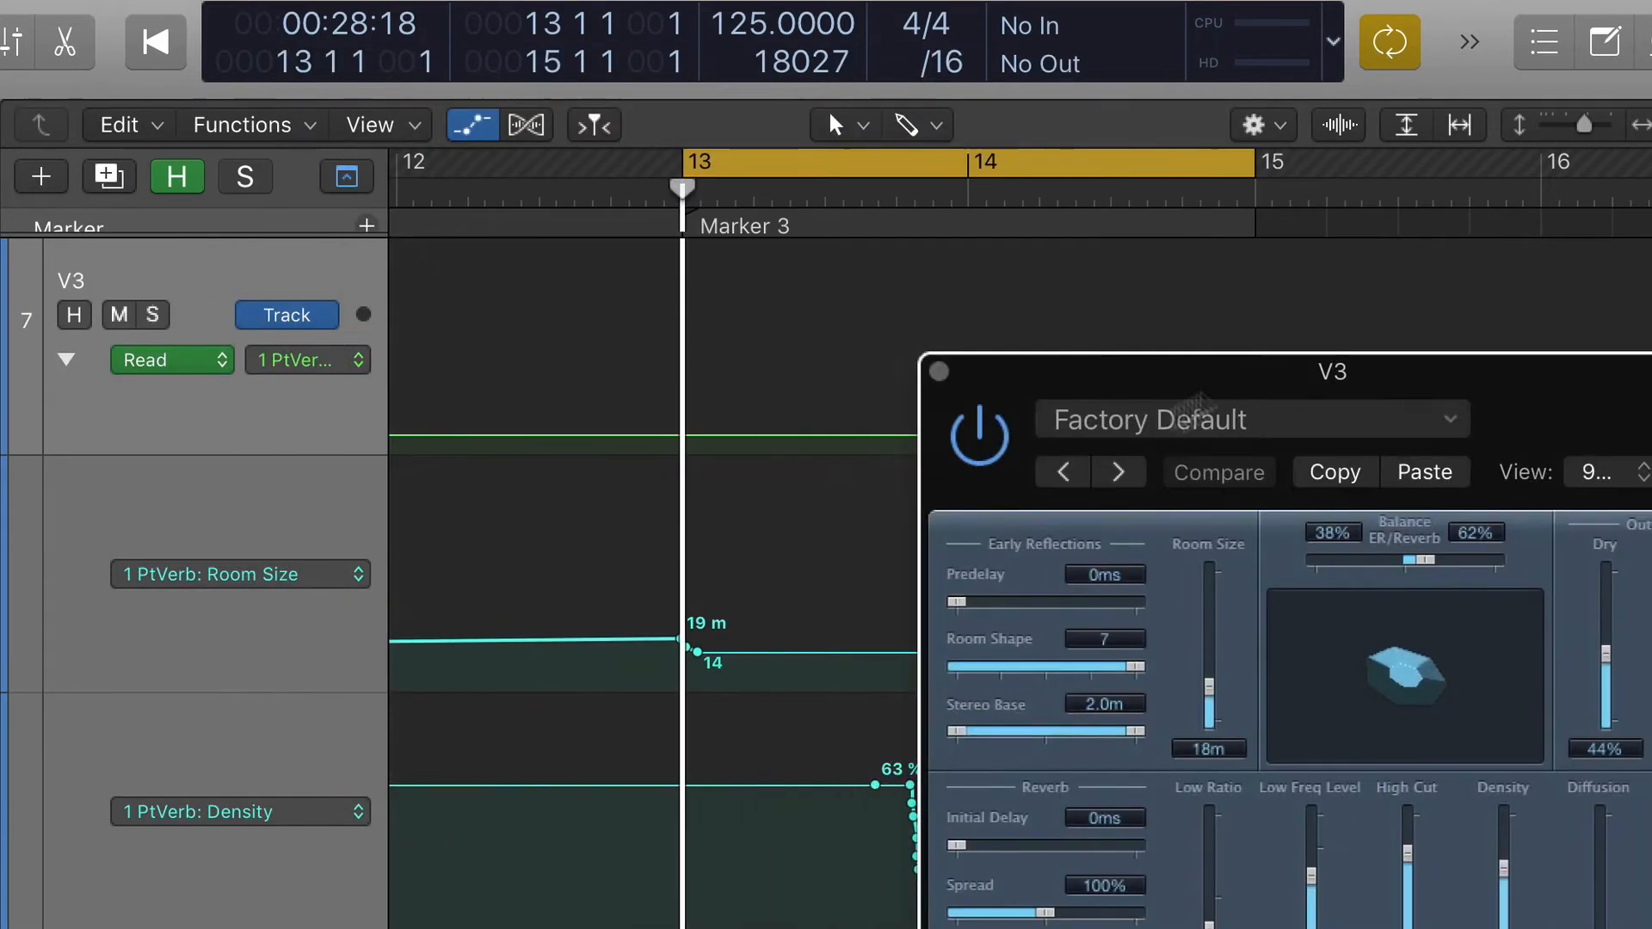
{"action": "scroll", "coordinate": [628, 482], "scroll_direction": "up", "scroll_amount": 10}
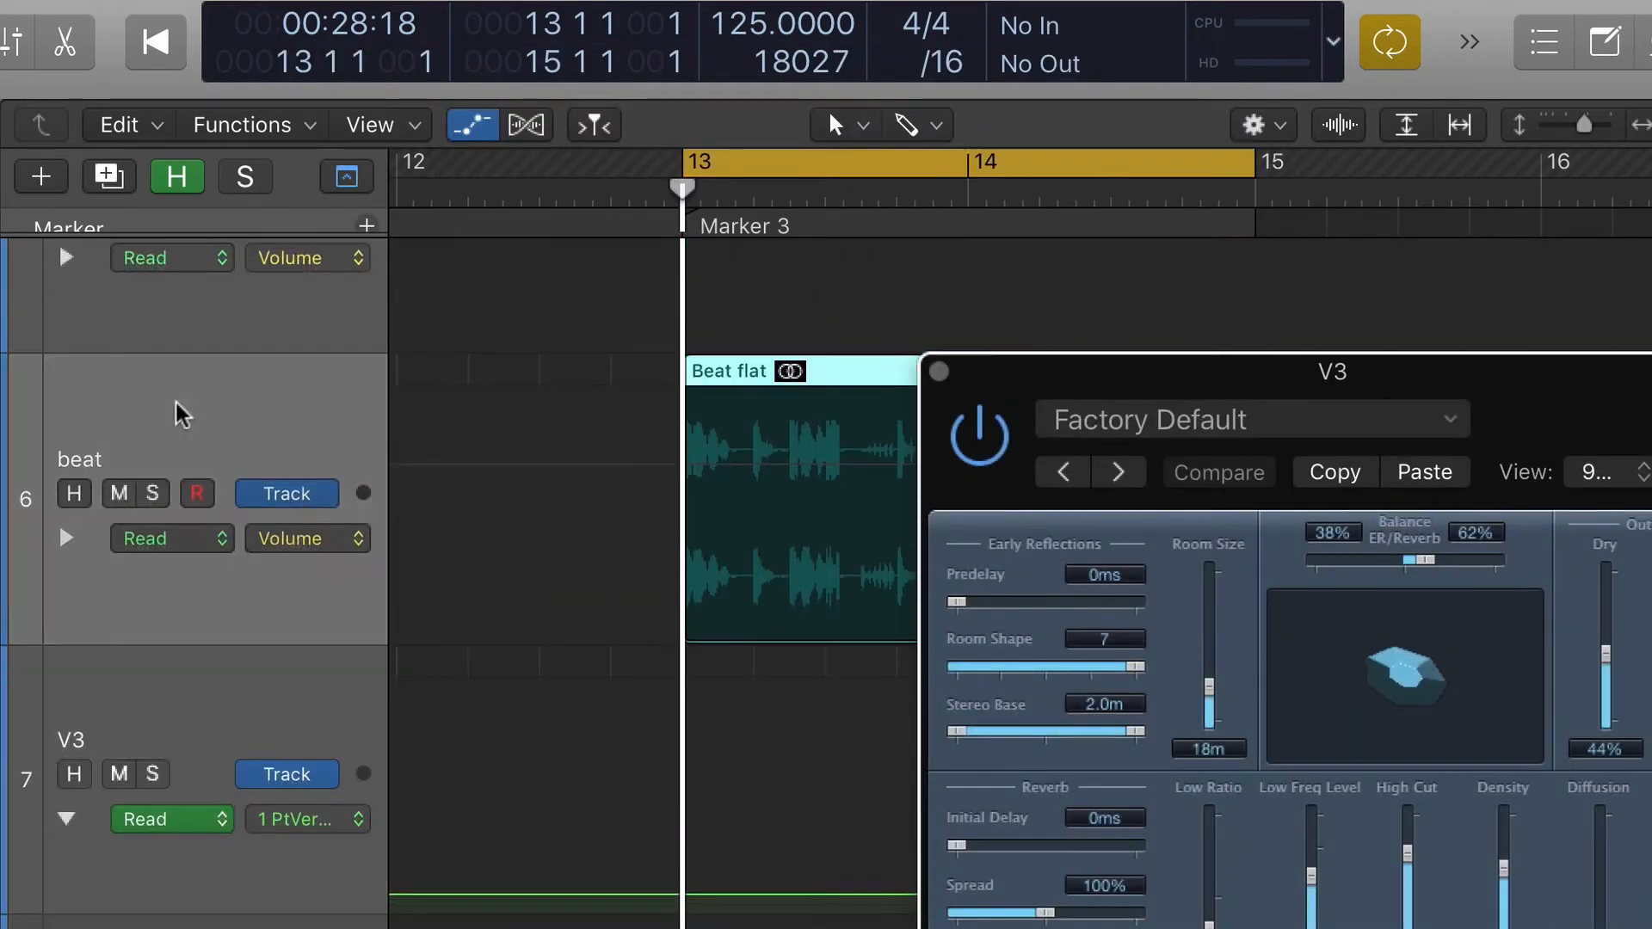
{"action": "left_click", "coordinate": [181, 412]}
{"action": "left_click", "coordinate": [158, 686]}
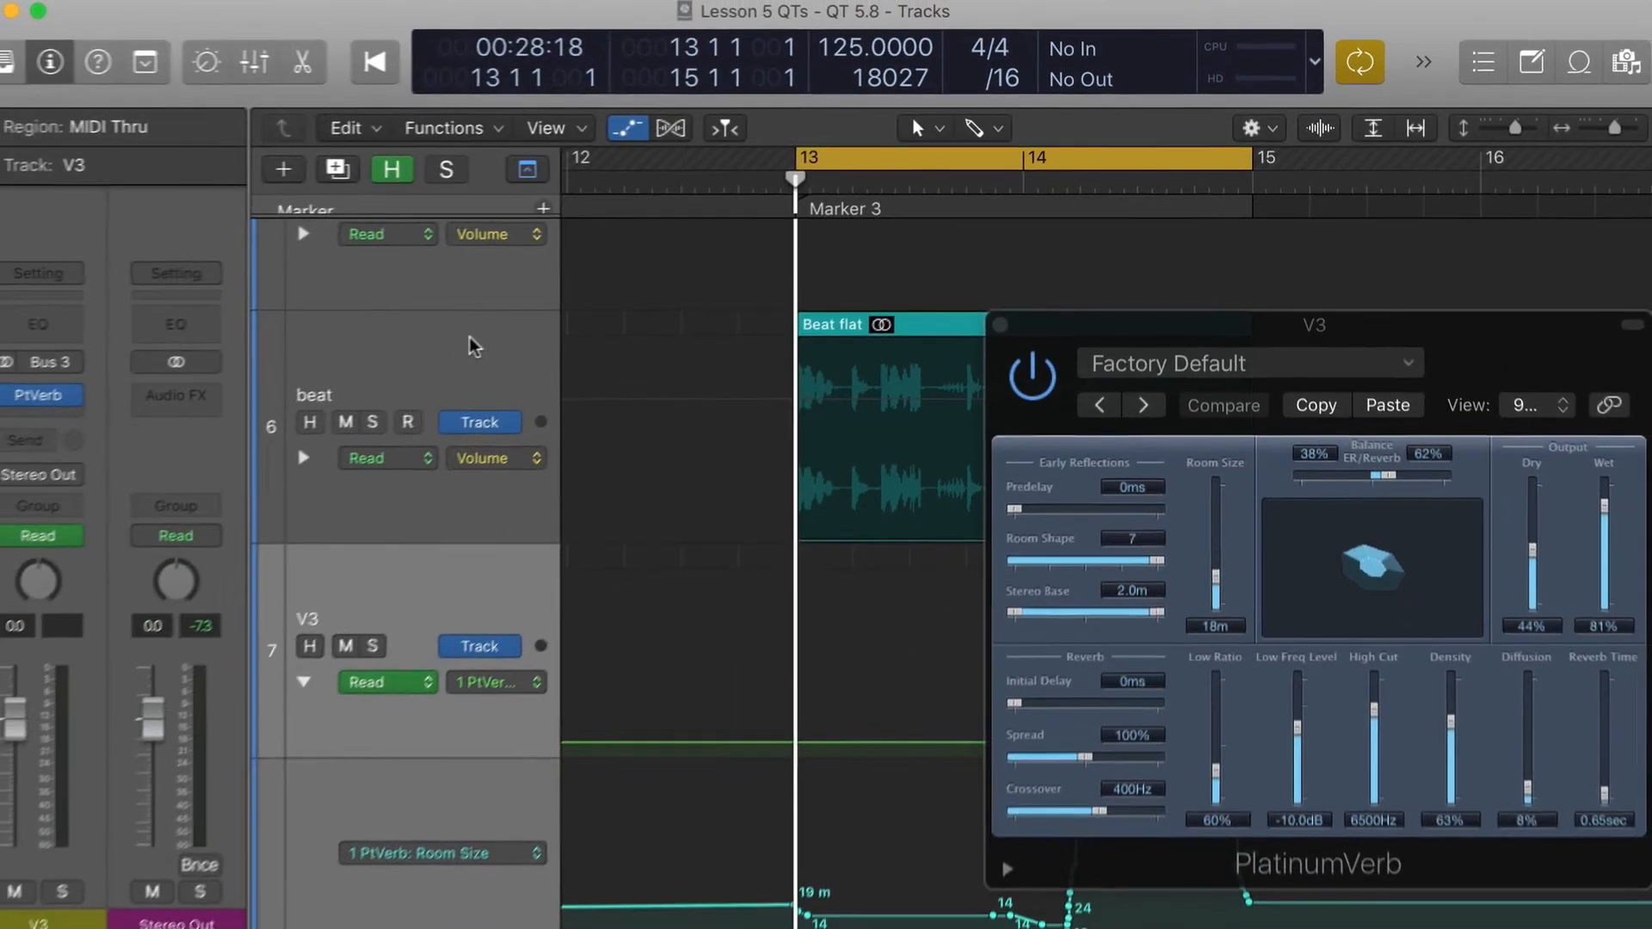
- Play the Marker 3 beat and watch V3's PlatinumVerb settings follow the Room Size and Density automation
{"action": "key", "text": "space"}
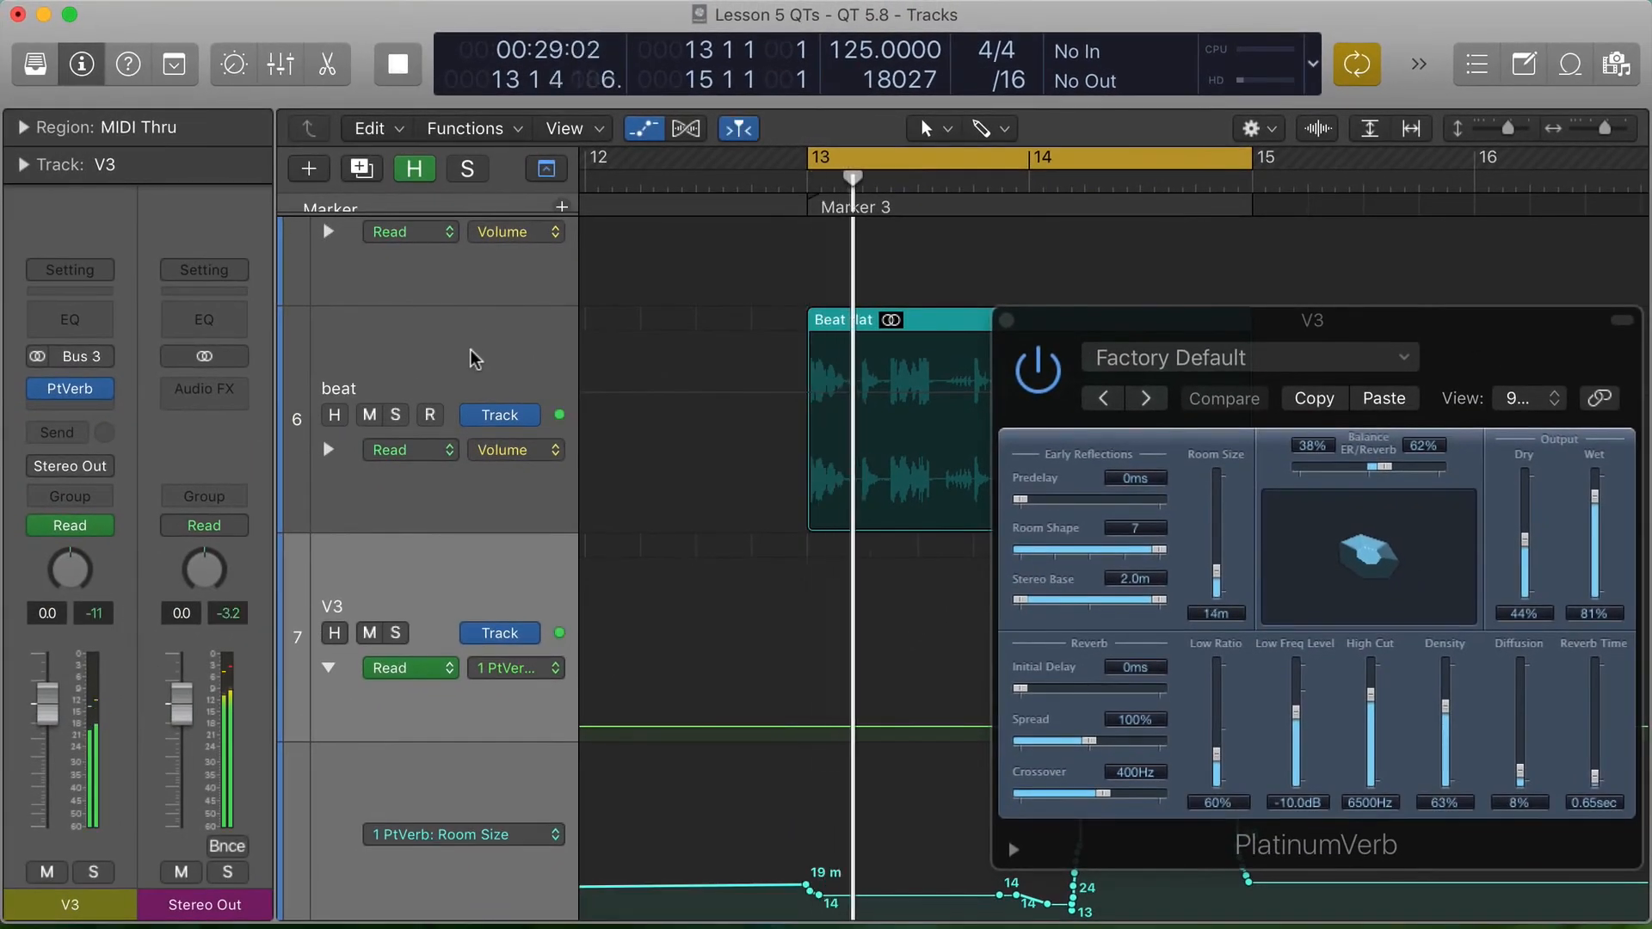
{"action": "scroll", "coordinate": [354, 569], "scroll_direction": "down", "scroll_amount": 1}
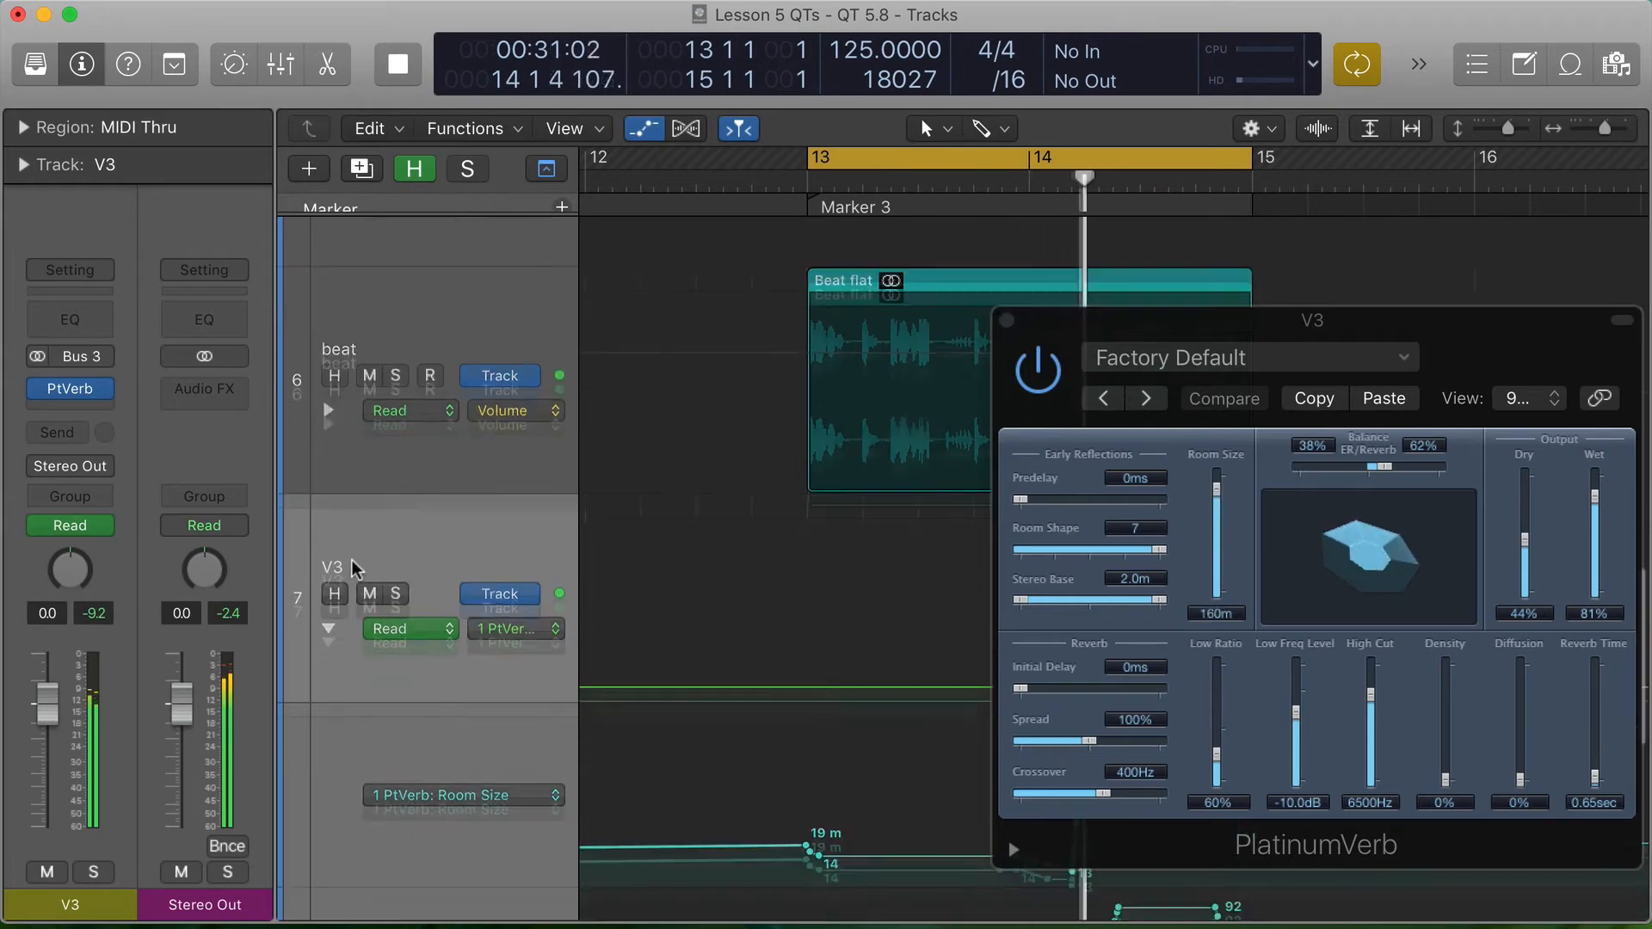
{"action": "scroll", "coordinate": [353, 568], "scroll_direction": "down", "scroll_amount": 4}
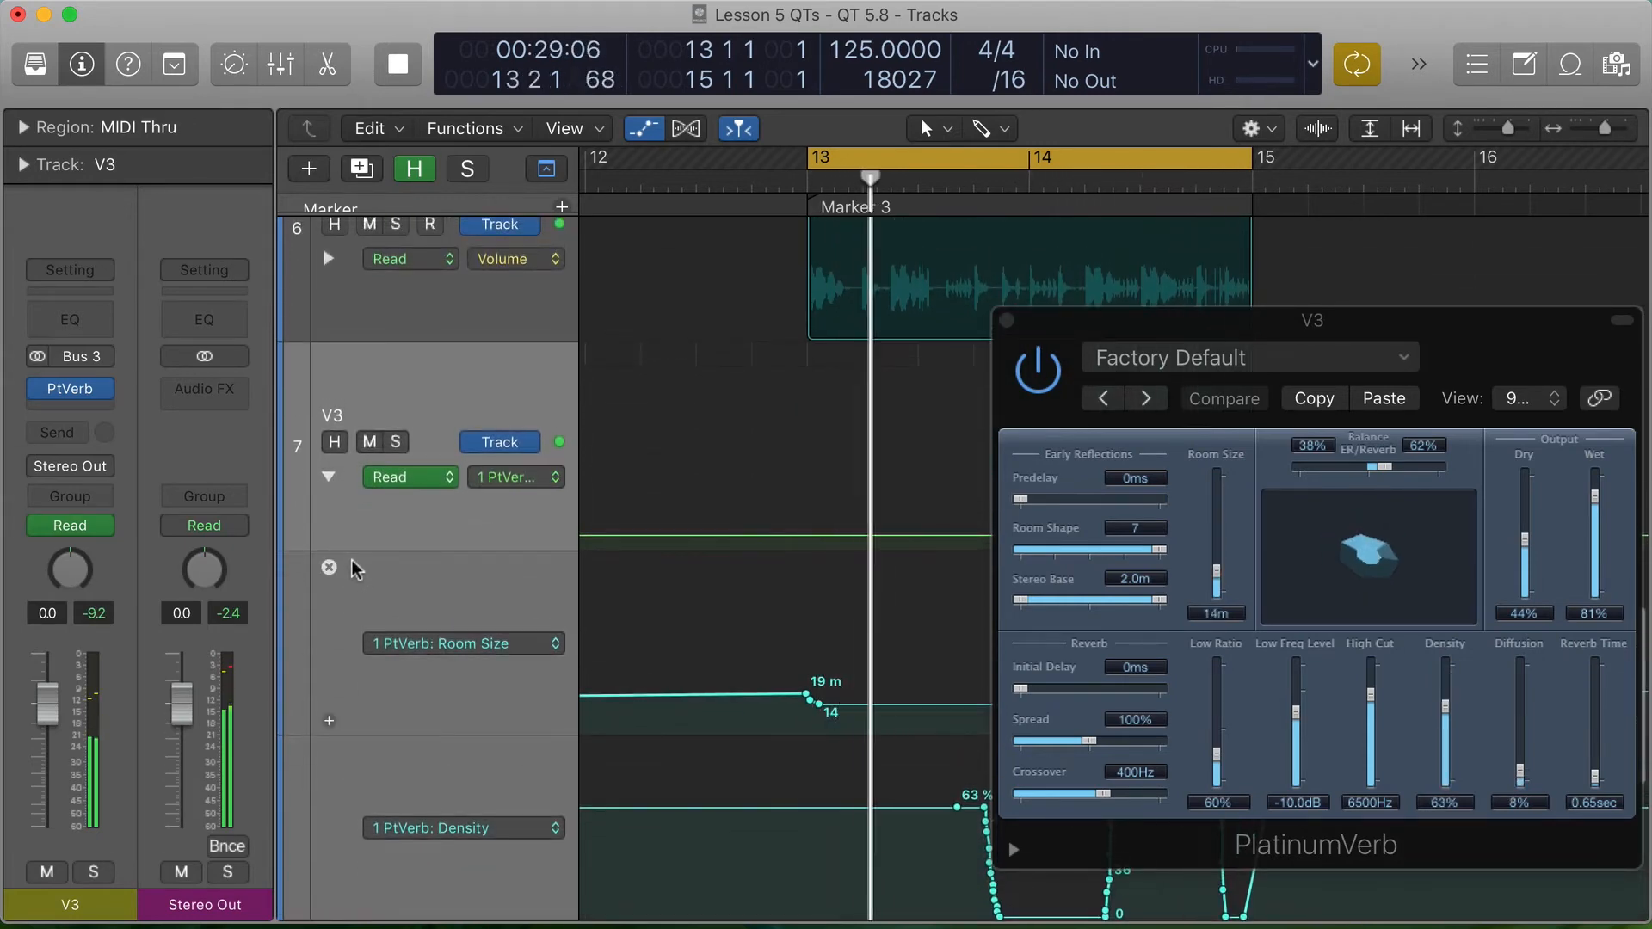
{"action": "scroll", "coordinate": [353, 569], "scroll_direction": "up", "scroll_amount": 3}
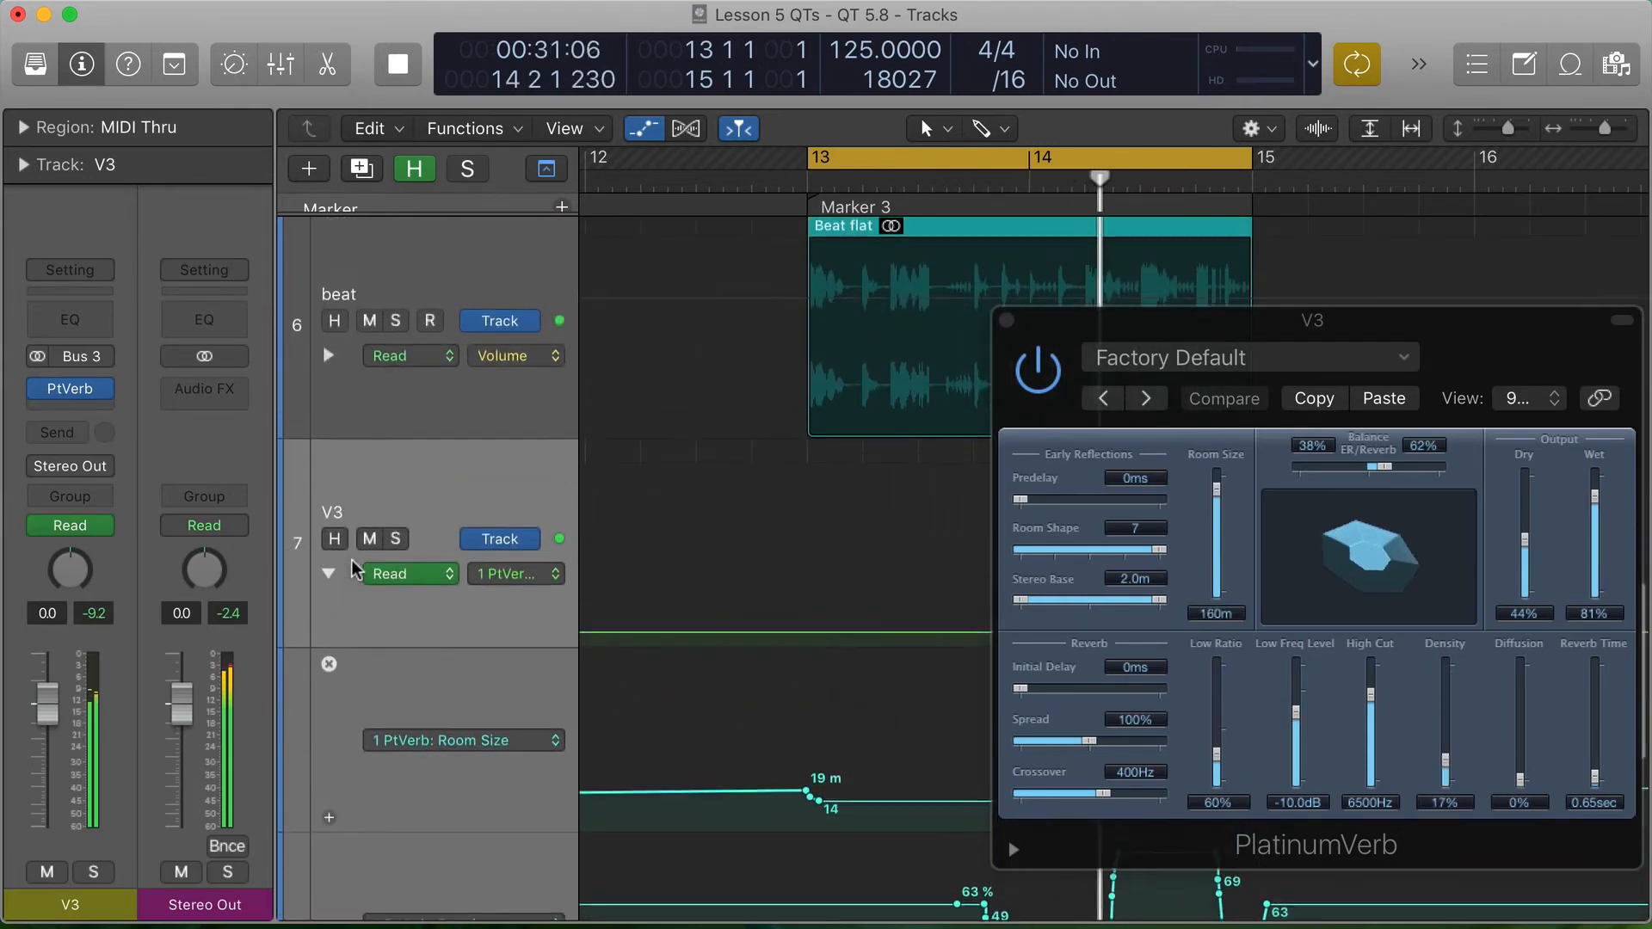
- Bypass the beat track's Bus 3 send, audition the beat dry, move the V3 plug-in window higher, and re-enable the send
{"action": "left_click", "coordinate": [421, 274]}
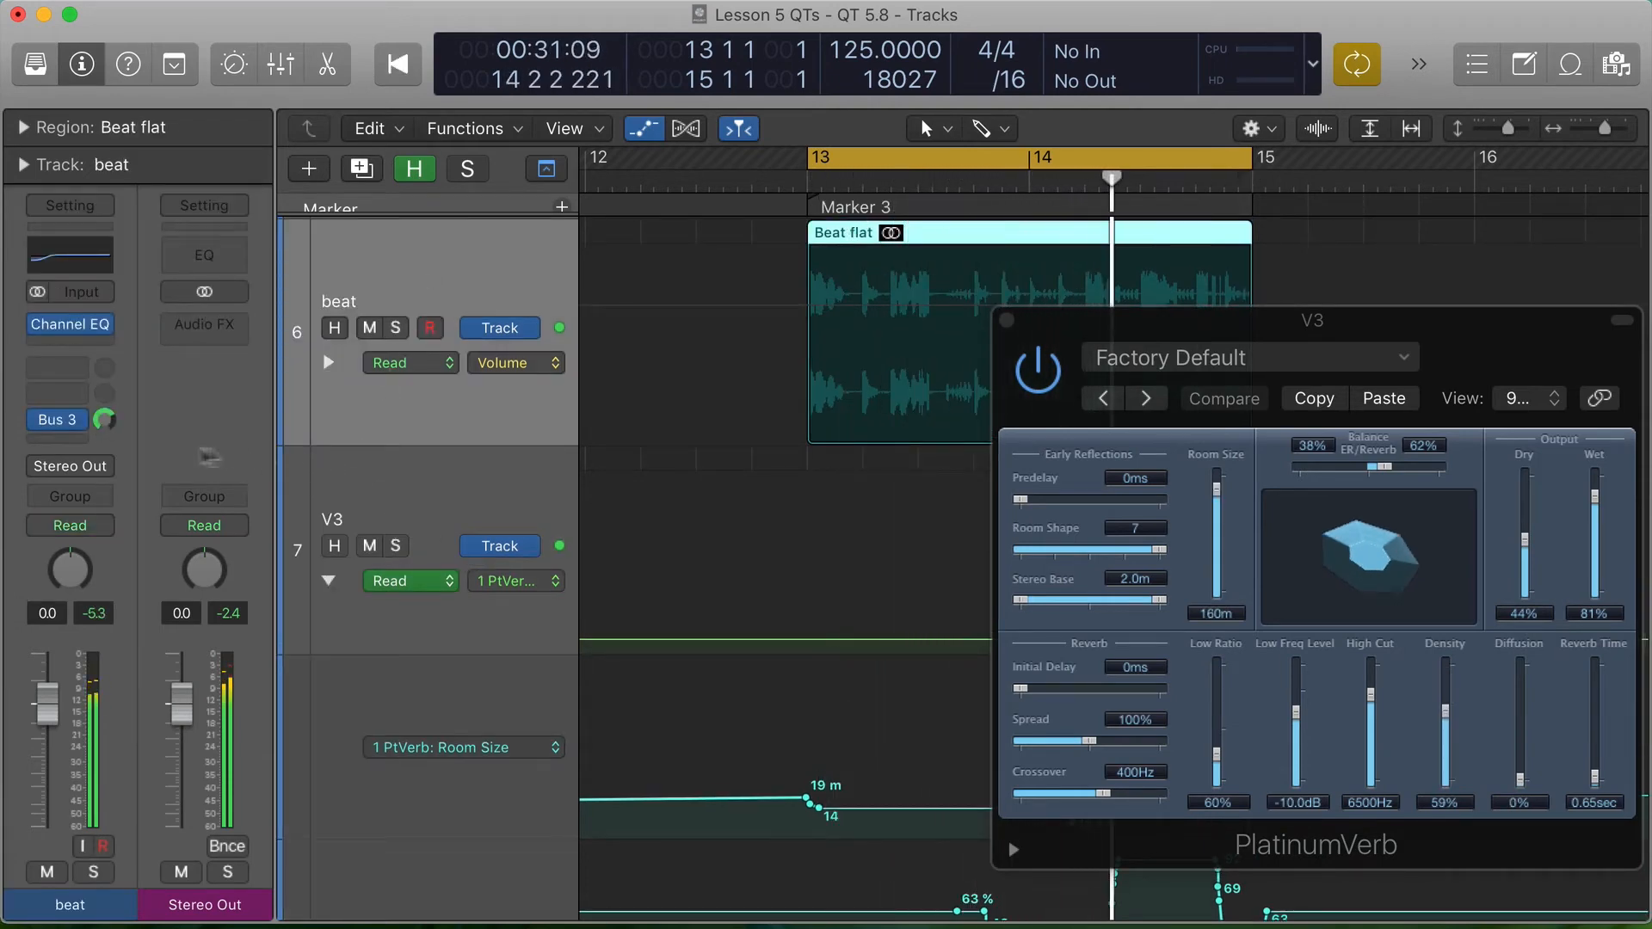
{"action": "left_click", "coordinate": [39, 421]}
{"action": "key", "text": "space"}
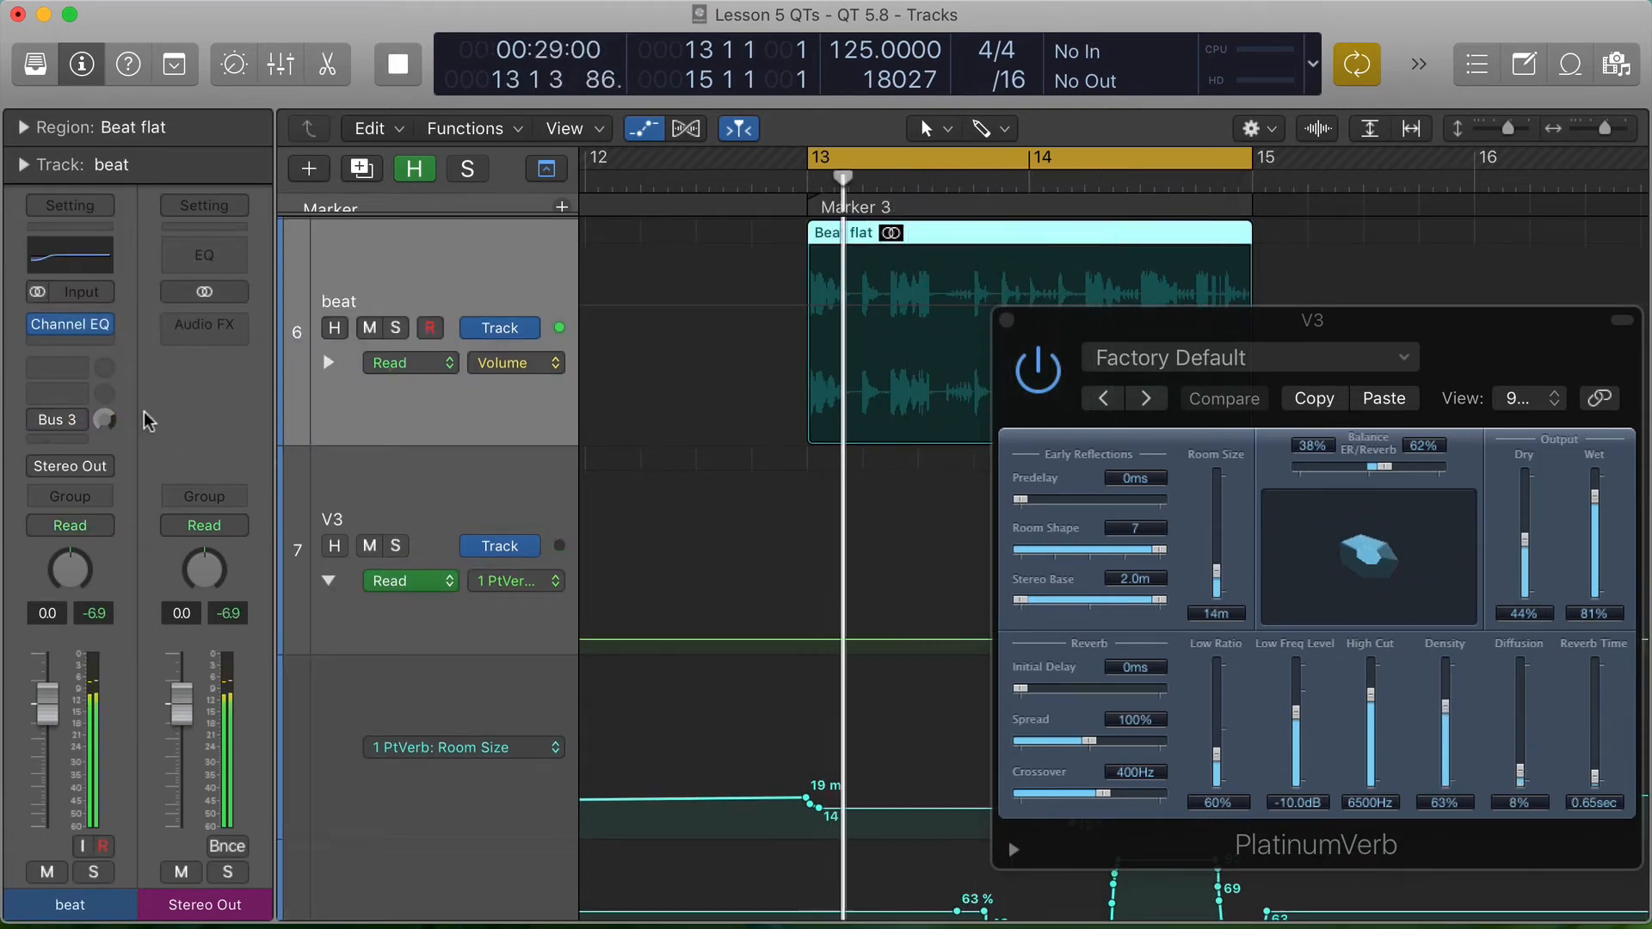
{"action": "left_click_drag", "start_coordinate": [1090, 321], "coordinate": [1007, 160]}
{"action": "left_click", "coordinate": [430, 246]}
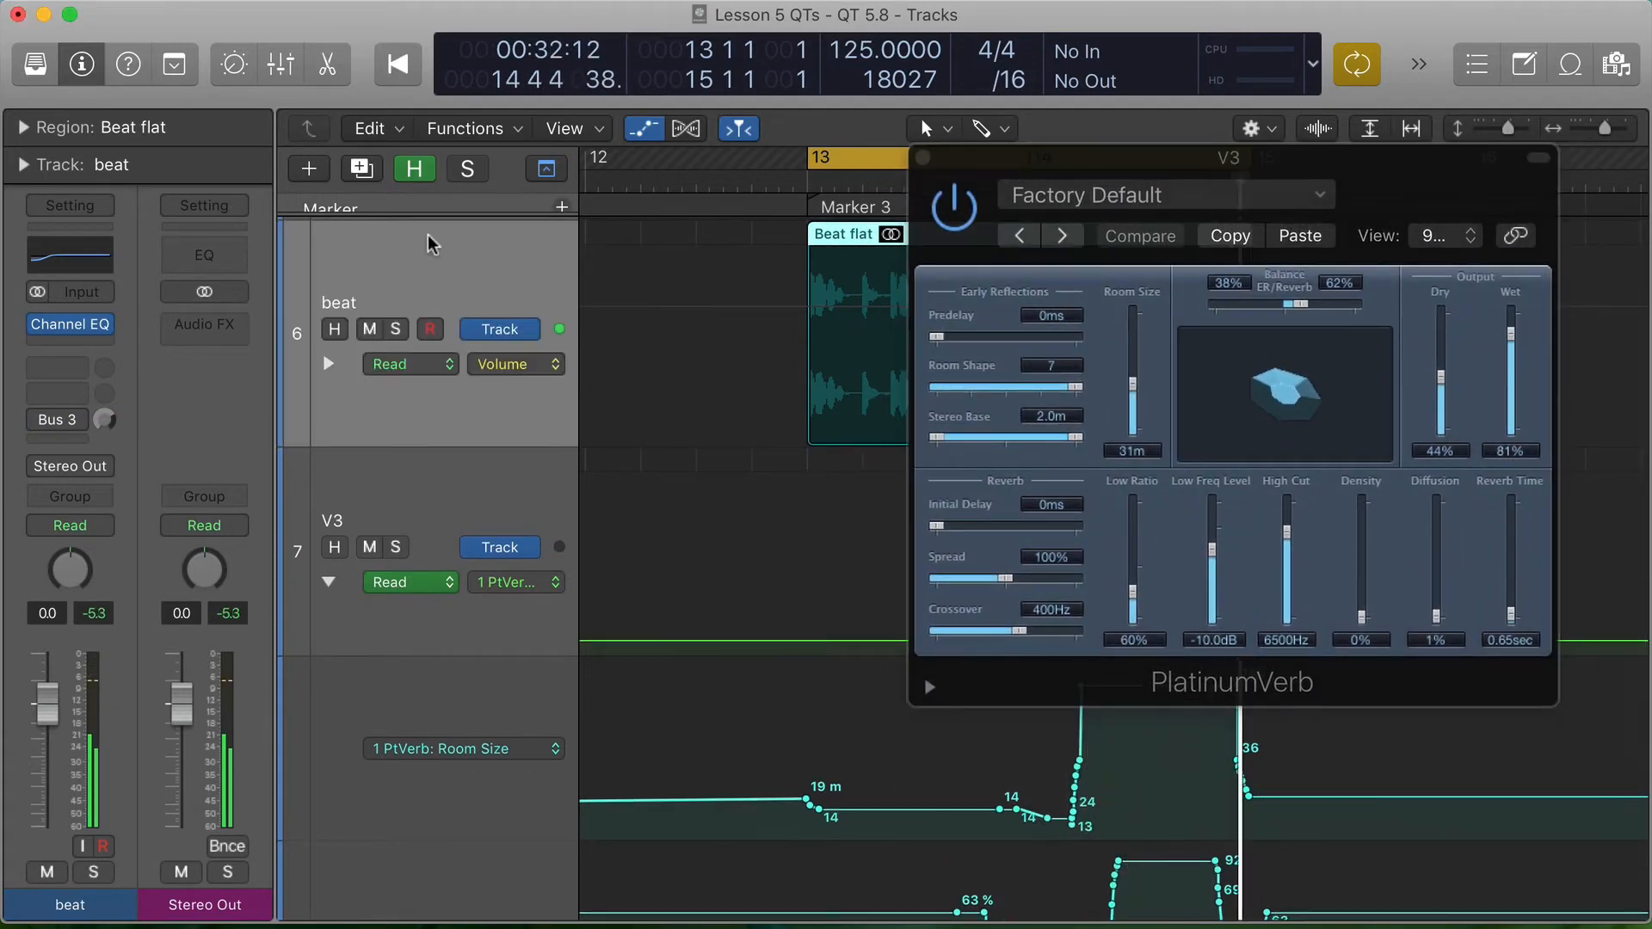
{"action": "left_click", "coordinate": [39, 421]}
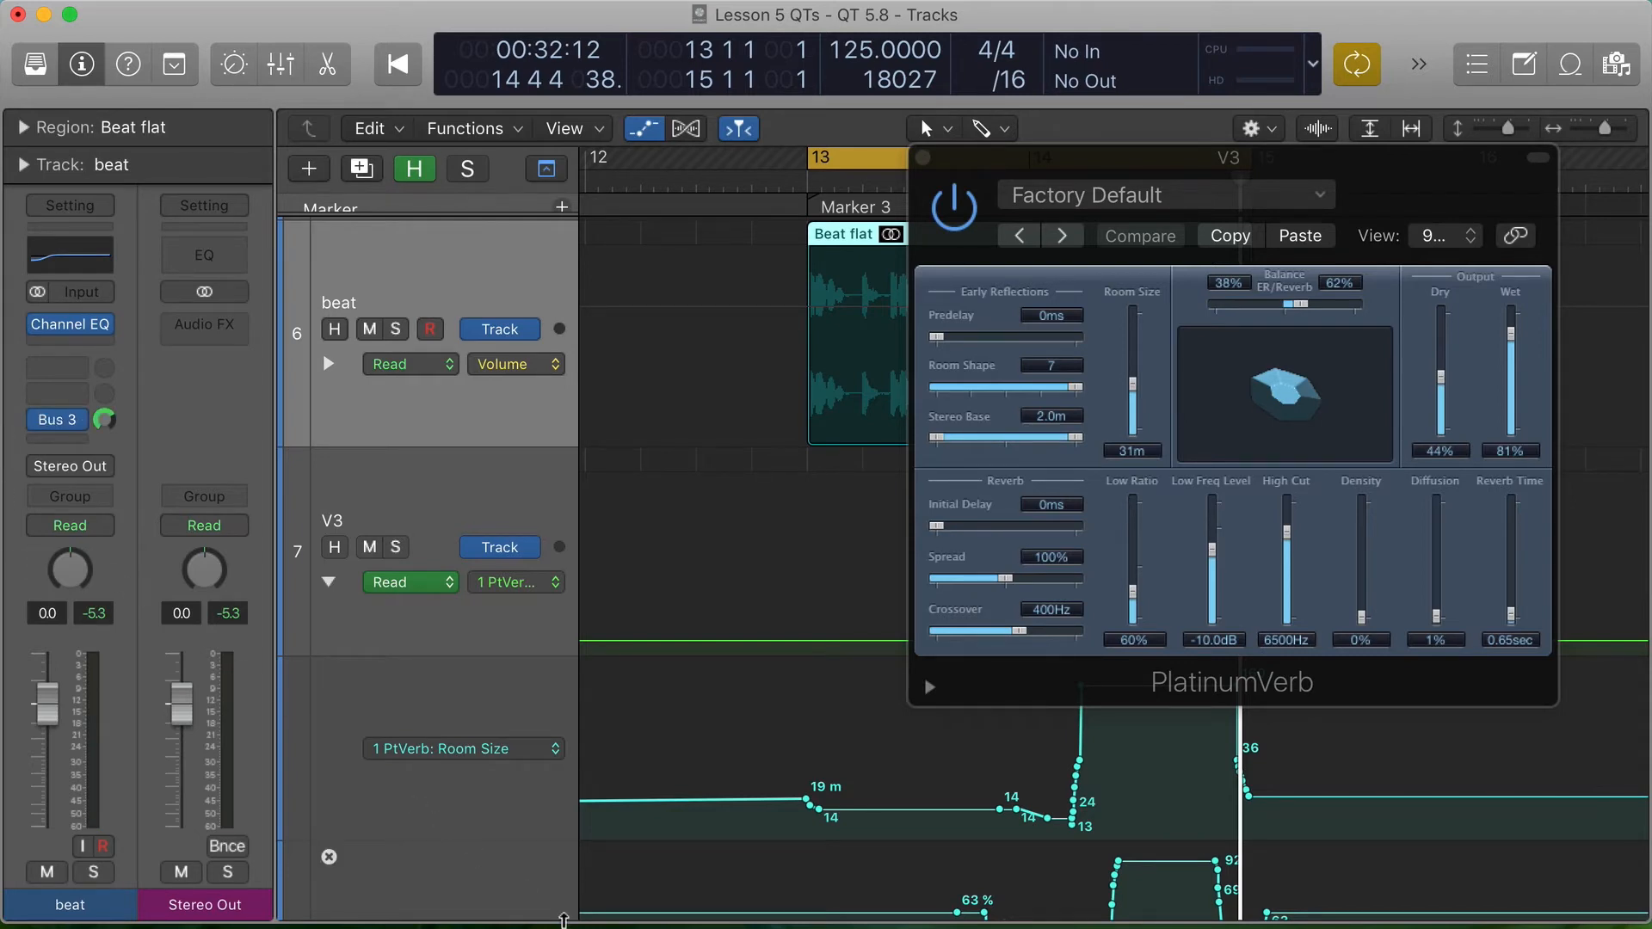
{"action": "scroll", "coordinate": [958, 811], "scroll_direction": "down", "scroll_amount": 5}
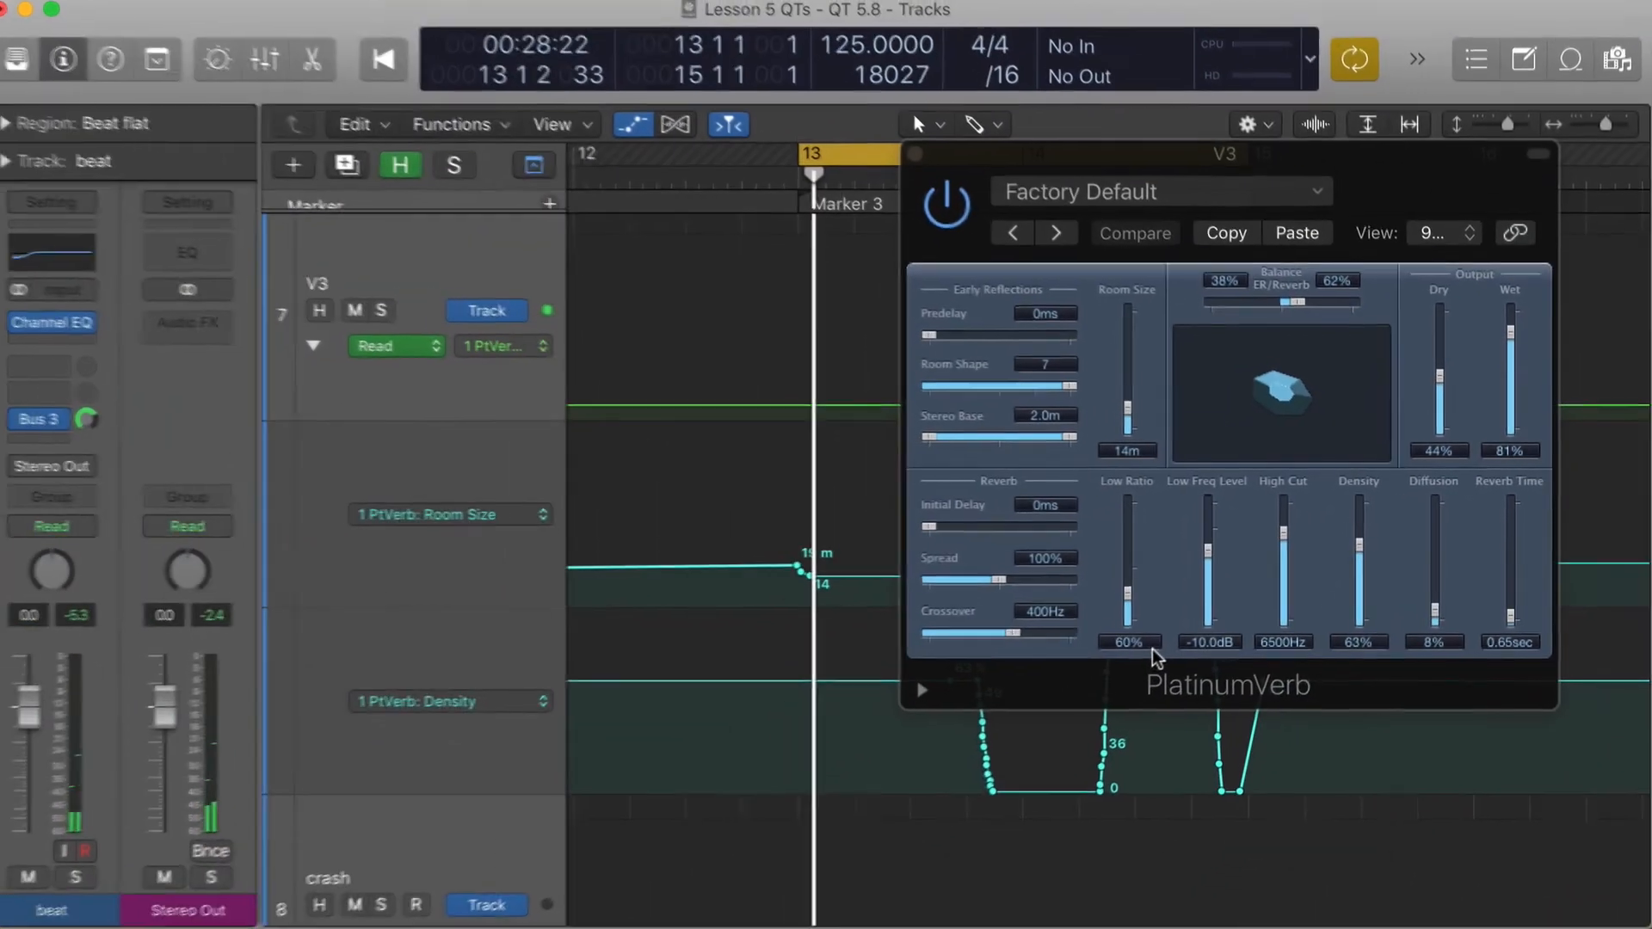
- Close V3's PlatinumVerb window, select the V3 track and show the whole arrangement
{"action": "left_click", "coordinate": [914, 153]}
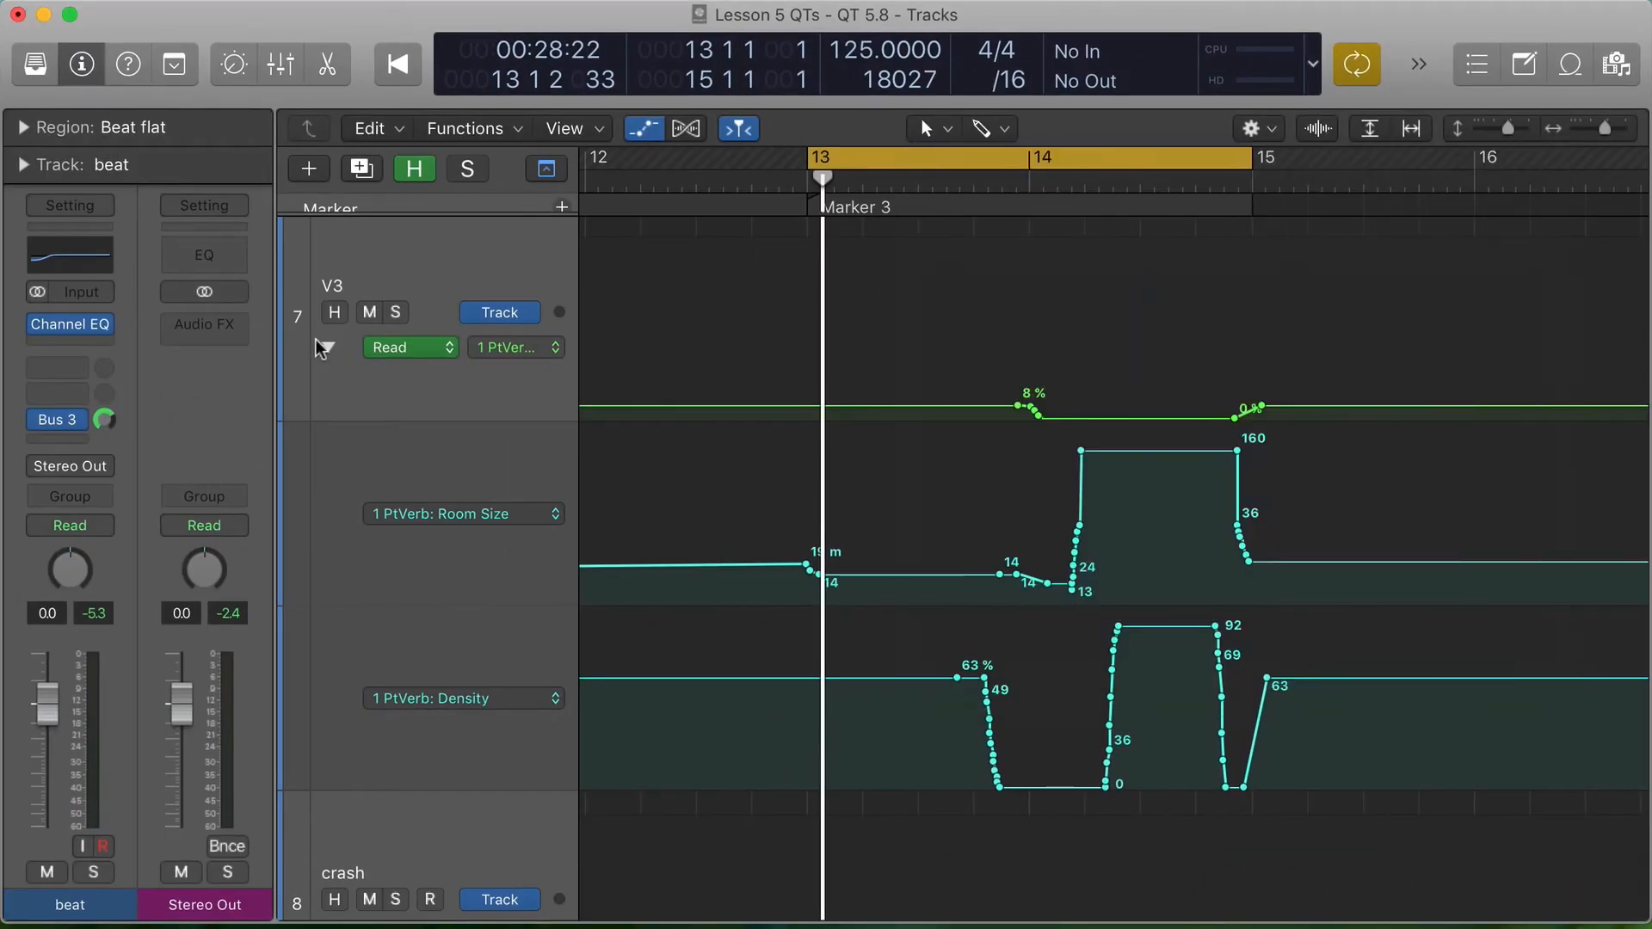
{"action": "left_click", "coordinate": [318, 343]}
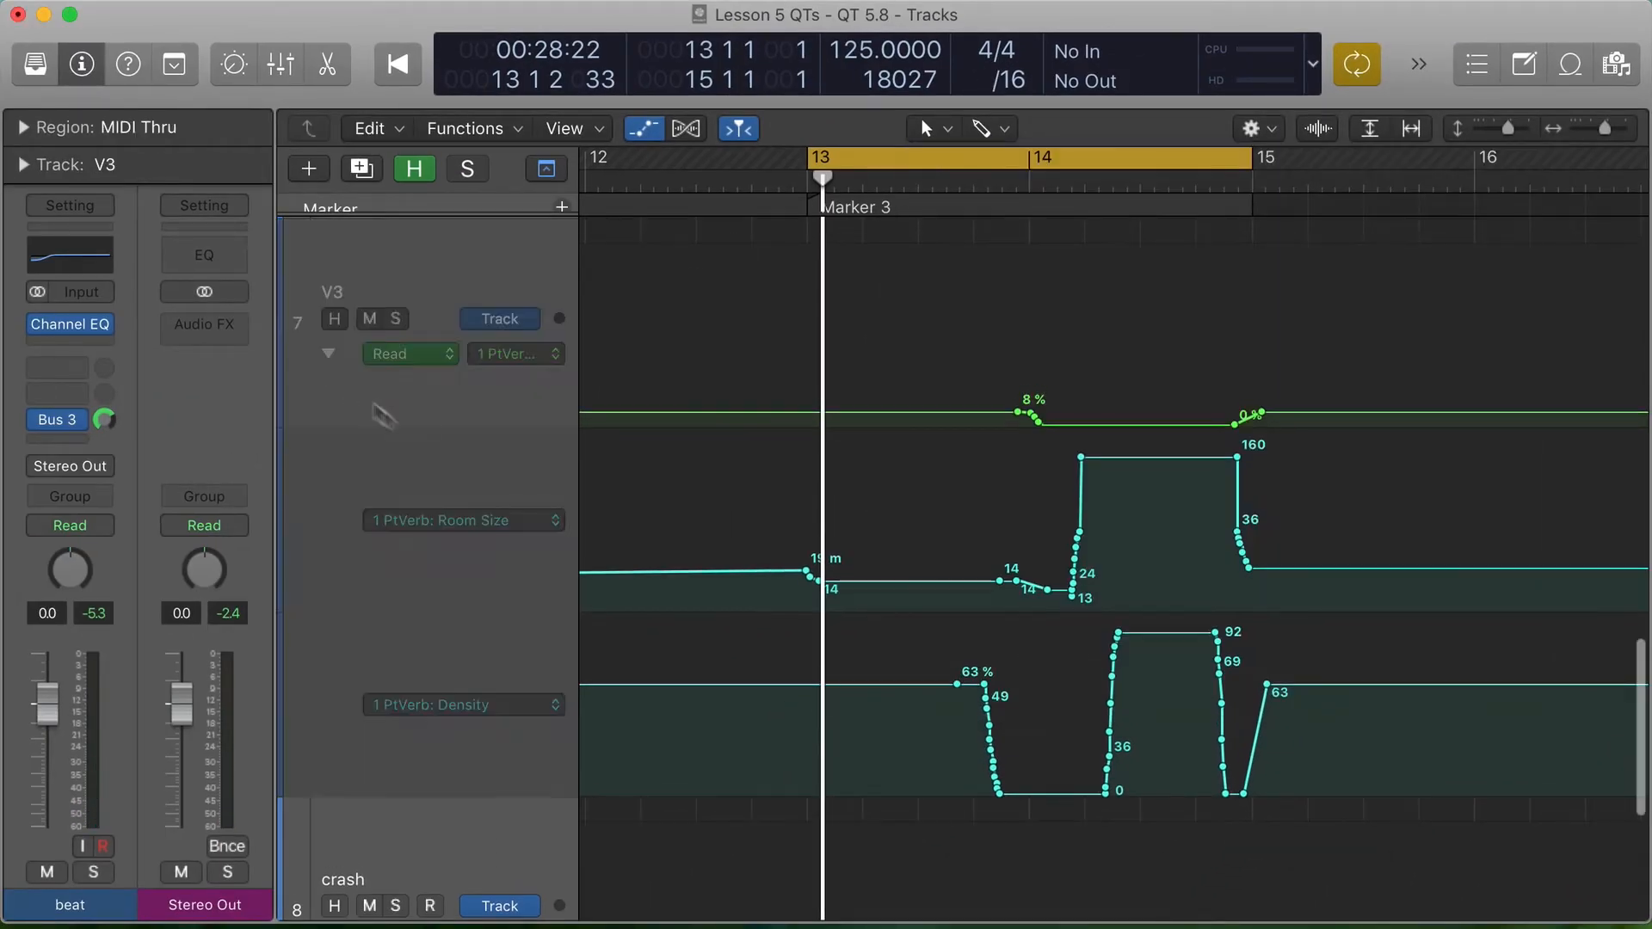
{"action": "key", "text": "z"}
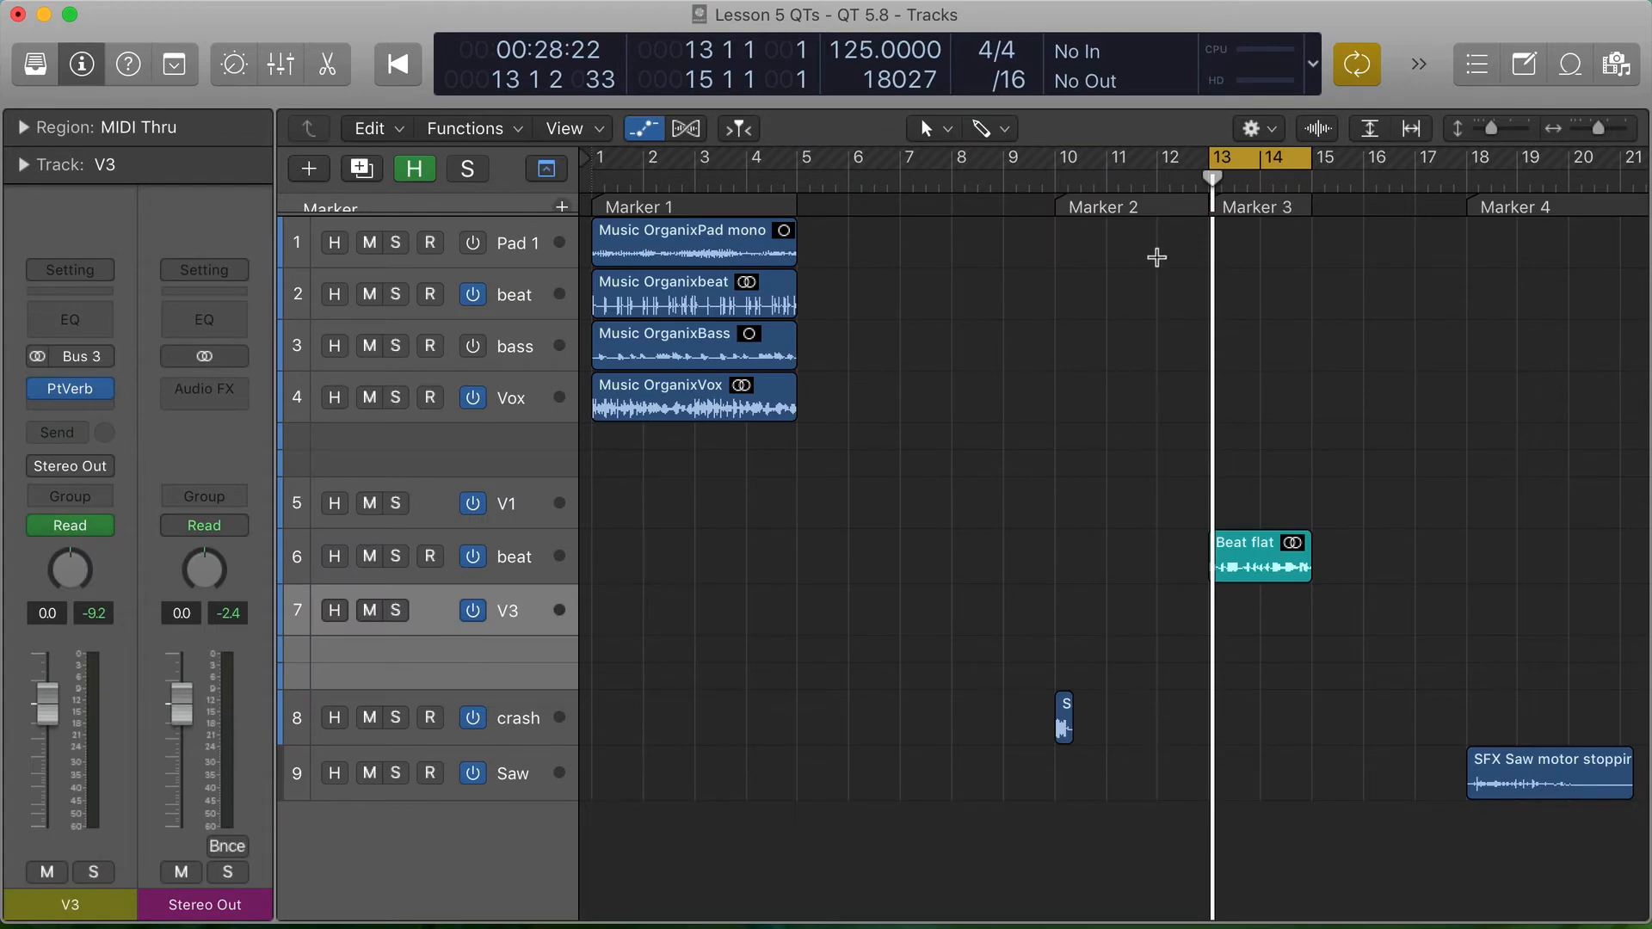
- Go to Marker 2 and zoom in on the crash track's bullet impact region
{"action": "key", "text": "alt+comma"}
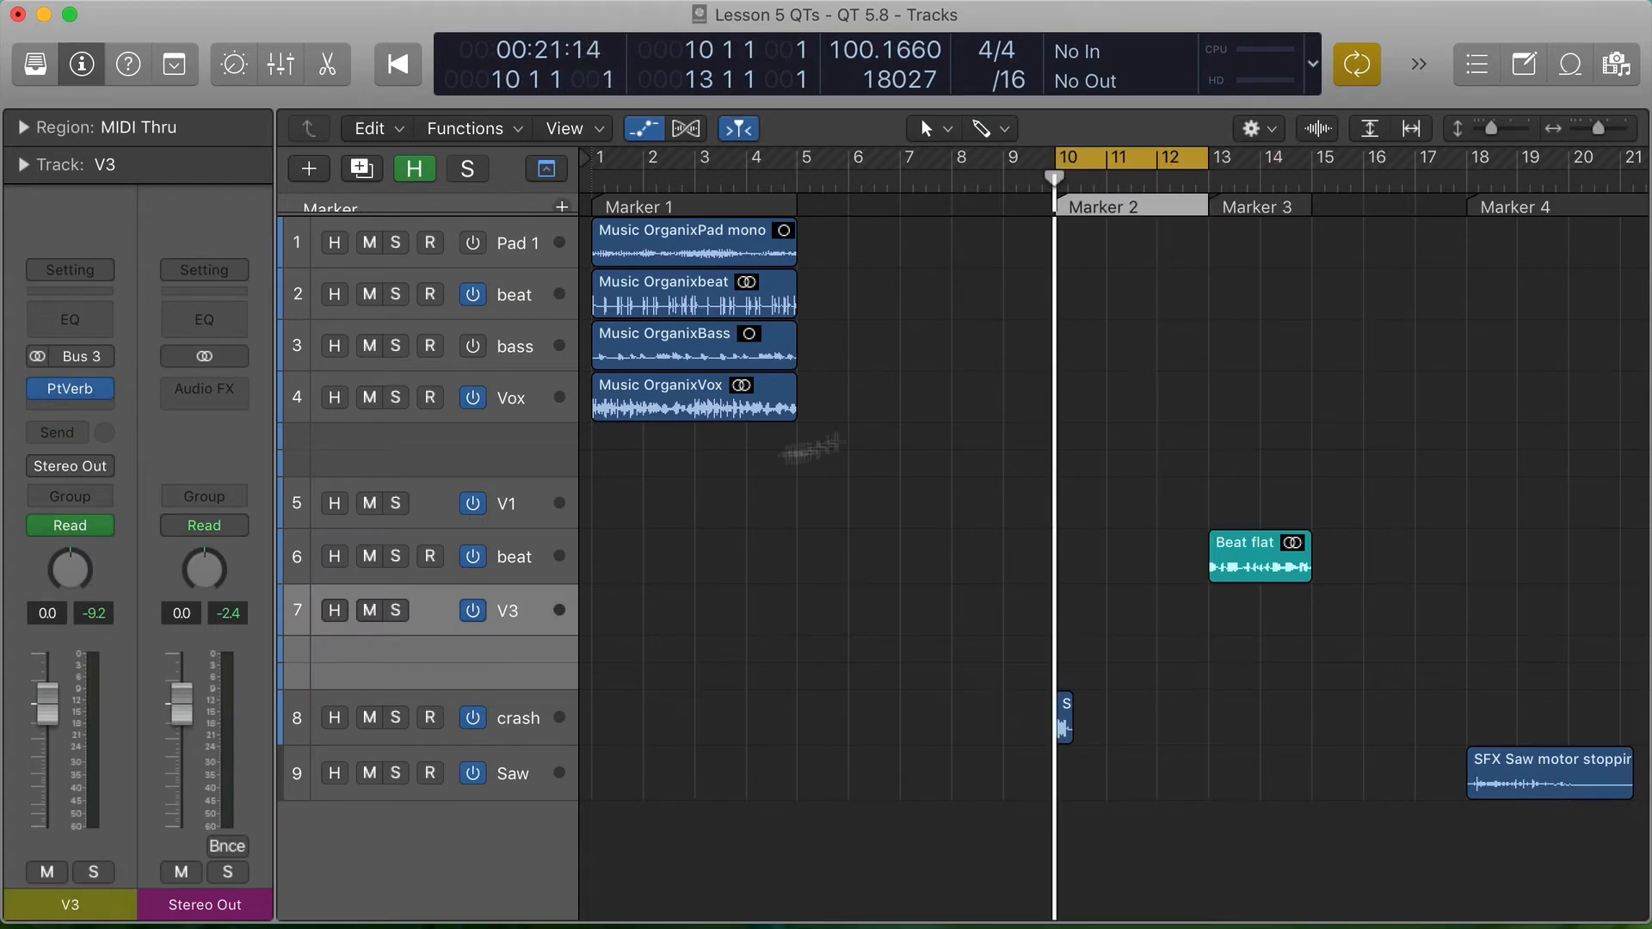
{"action": "left_click", "coordinate": [536, 726]}
{"action": "left_click_drag", "start_coordinate": [1015, 683], "coordinate": [1179, 763]}
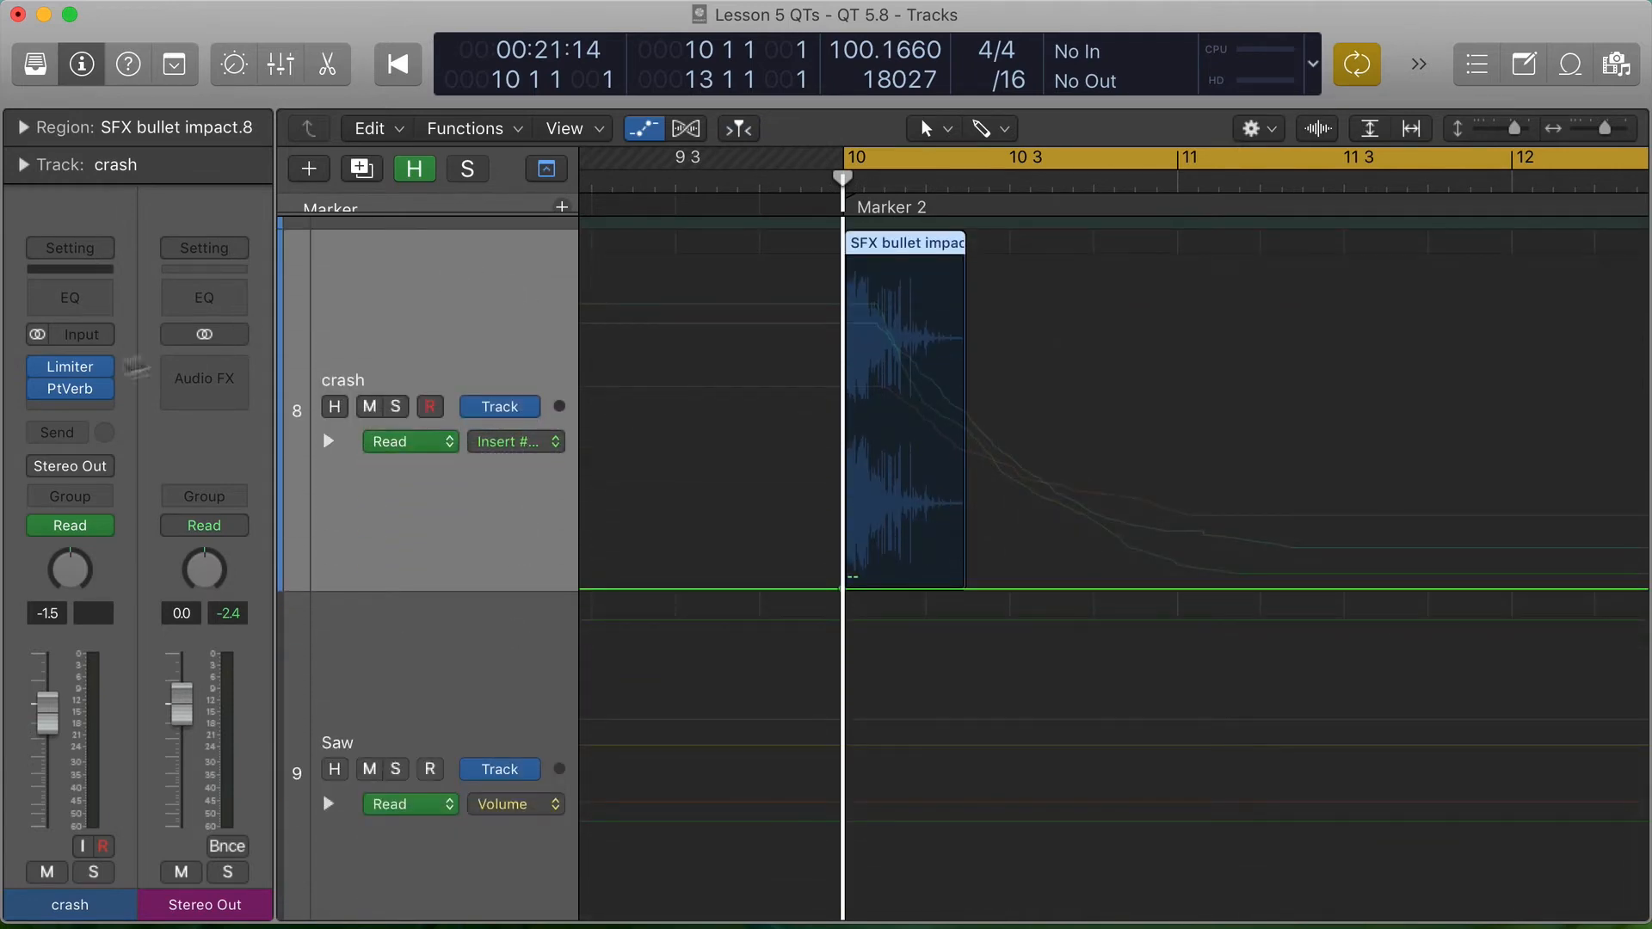
- Check the crash track's PlatinumVerb settings, bypass the plug-in and play the bullet impact dry
{"action": "left_click", "coordinate": [71, 388]}
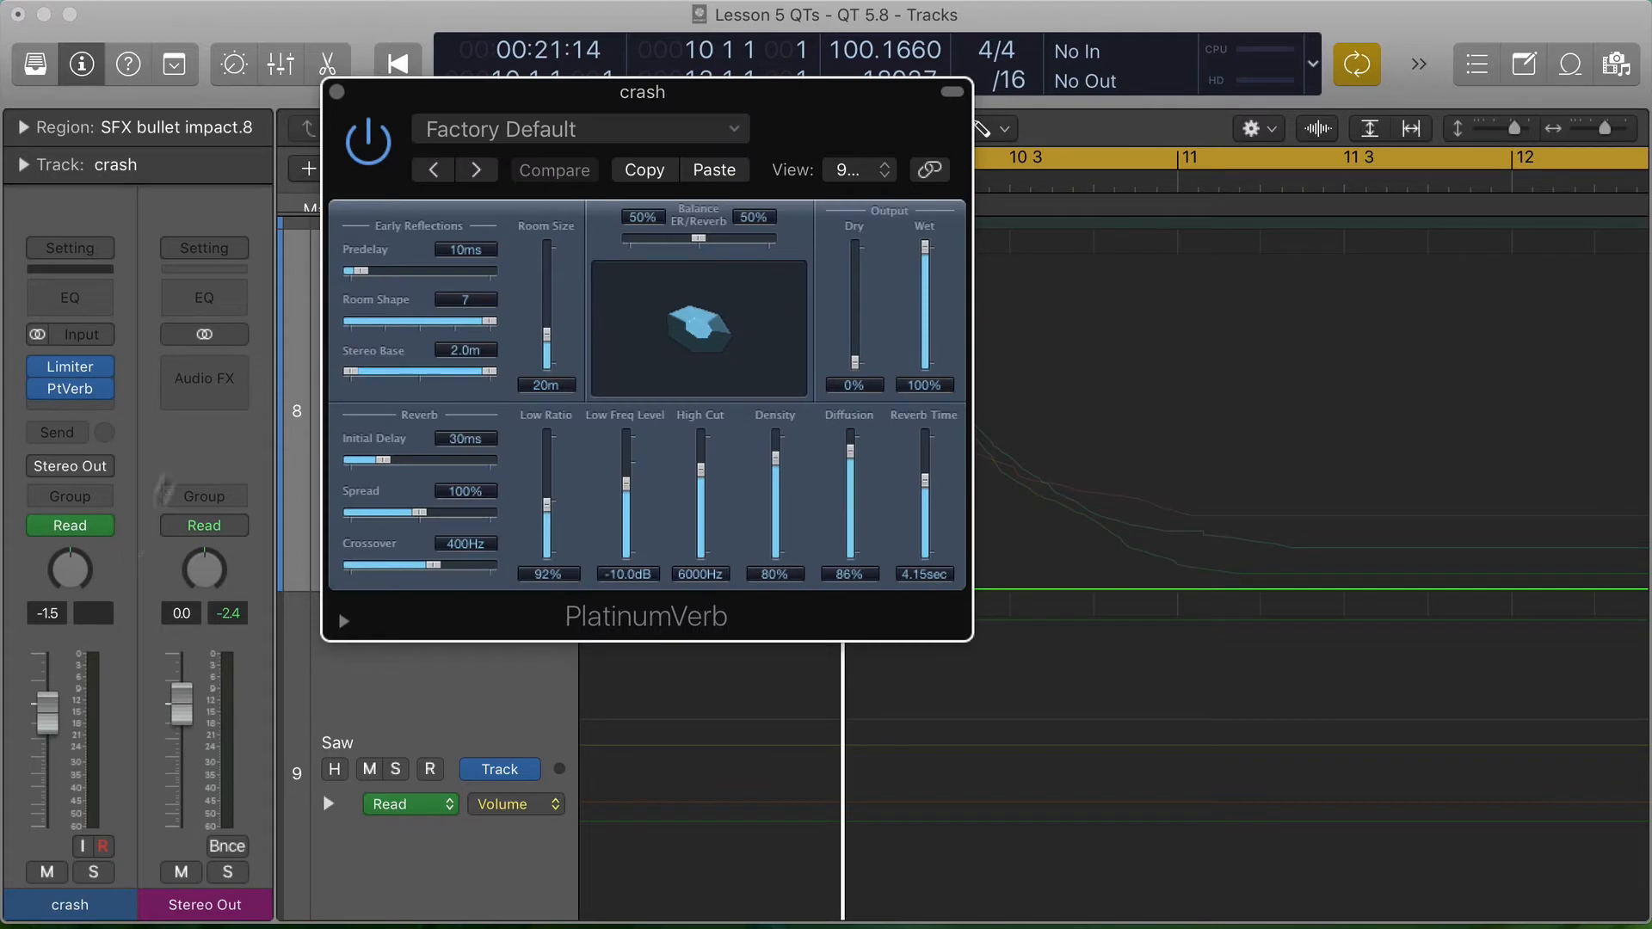
{"action": "left_click", "coordinate": [336, 91]}
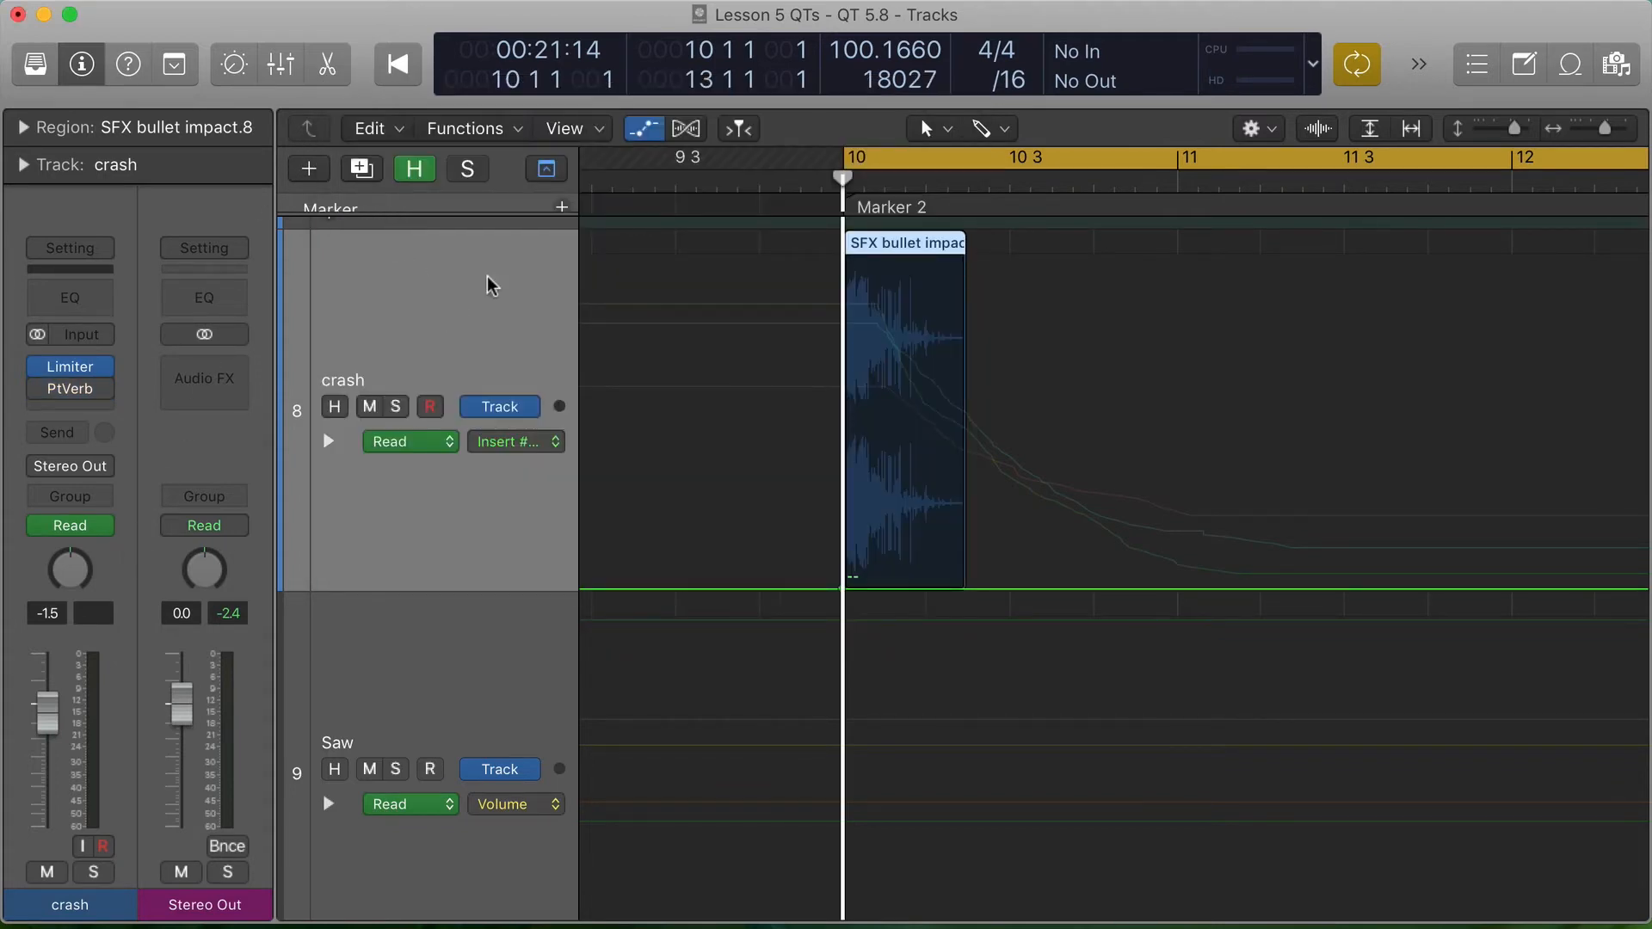
{"action": "key", "text": "space"}
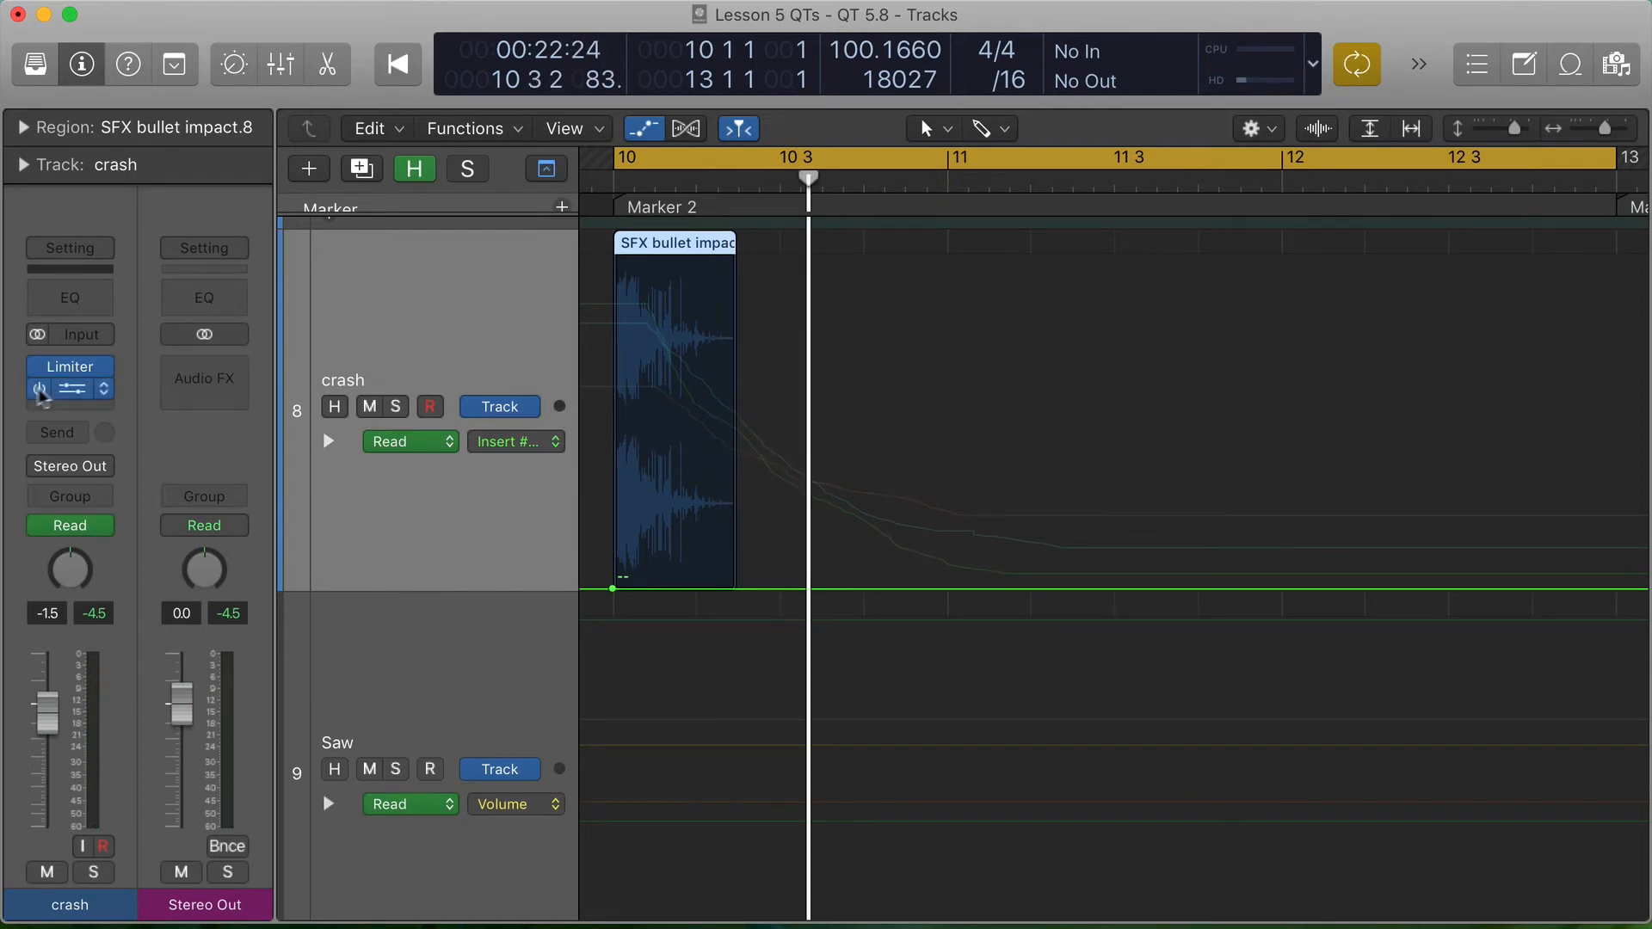
- Re-enable and open the crash track's PlatinumVerb, move its window clear, and expand the Reverb Time, Density and Diffusion automation lanes
{"action": "left_click", "coordinate": [69, 391]}
{"action": "left_click_drag", "start_coordinate": [839, 84], "coordinate": [1394, 57]}
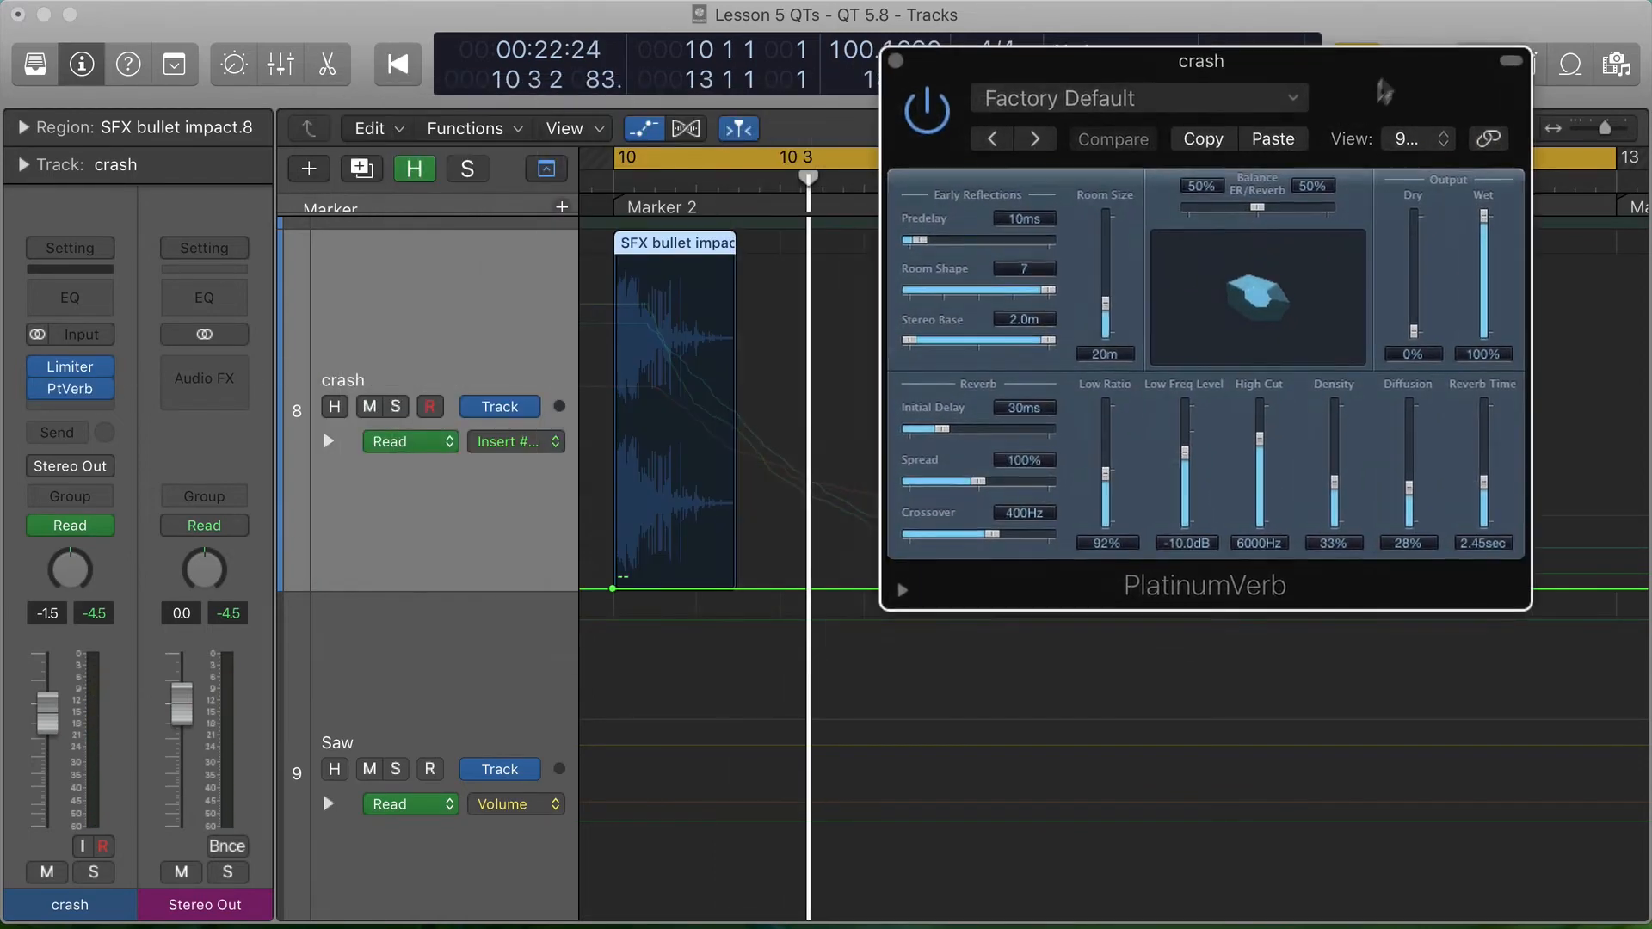
{"action": "left_click", "coordinate": [327, 442]}
{"action": "scroll", "coordinate": [370, 516], "scroll_direction": "down", "scroll_amount": 5}
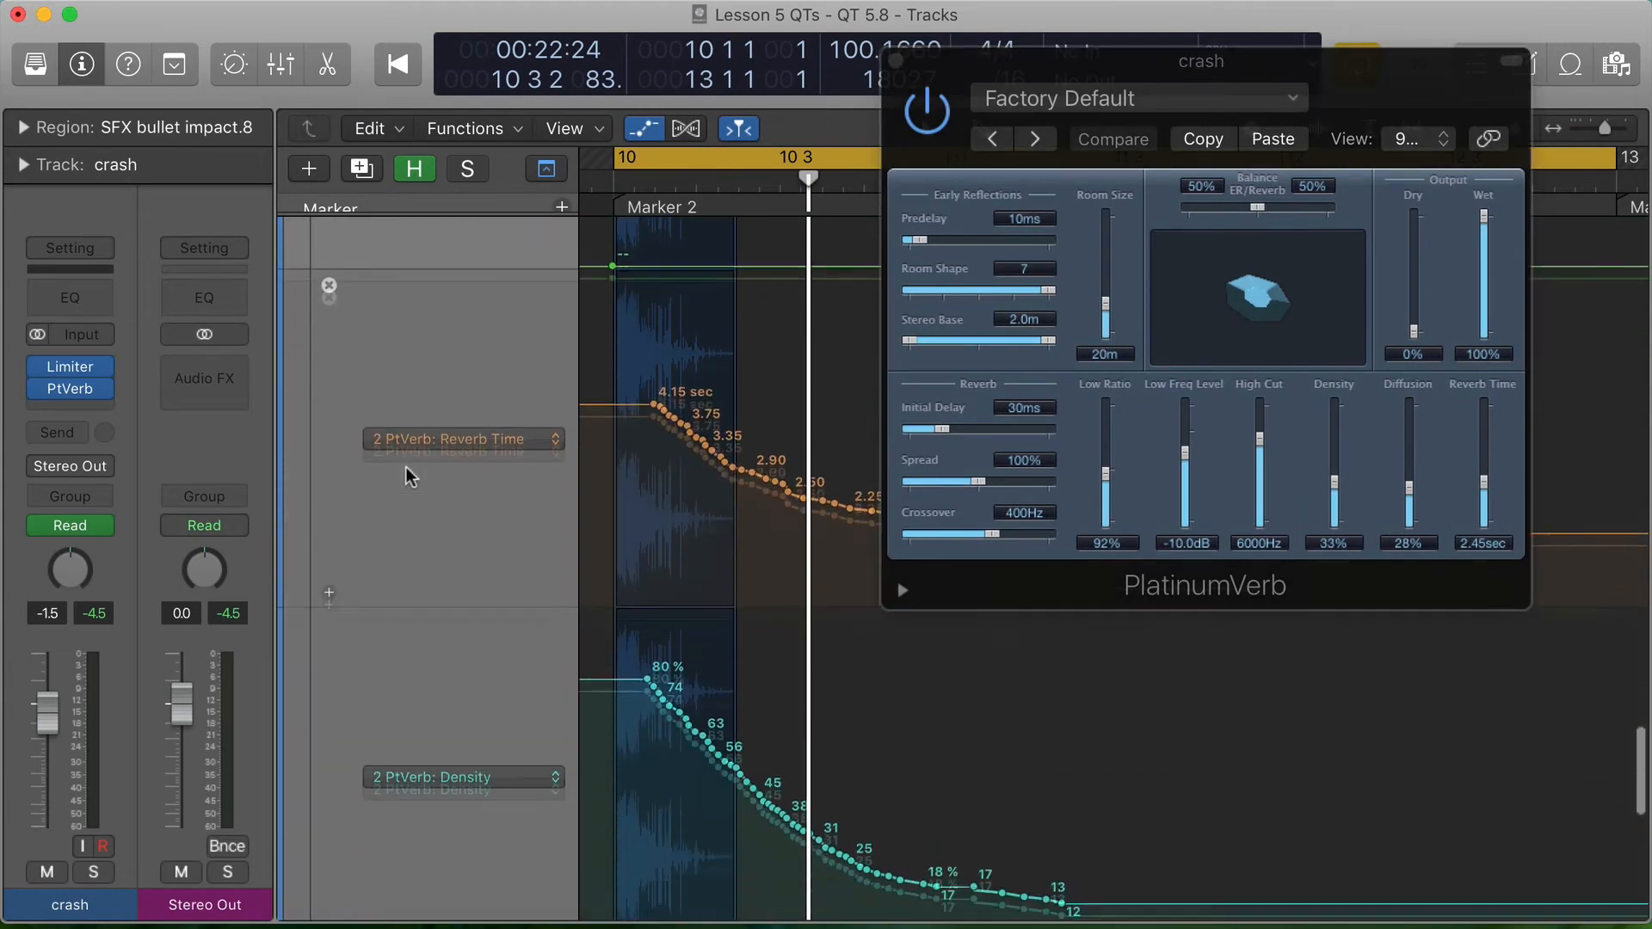
{"action": "scroll", "coordinate": [408, 475], "scroll_direction": "down", "scroll_amount": 5}
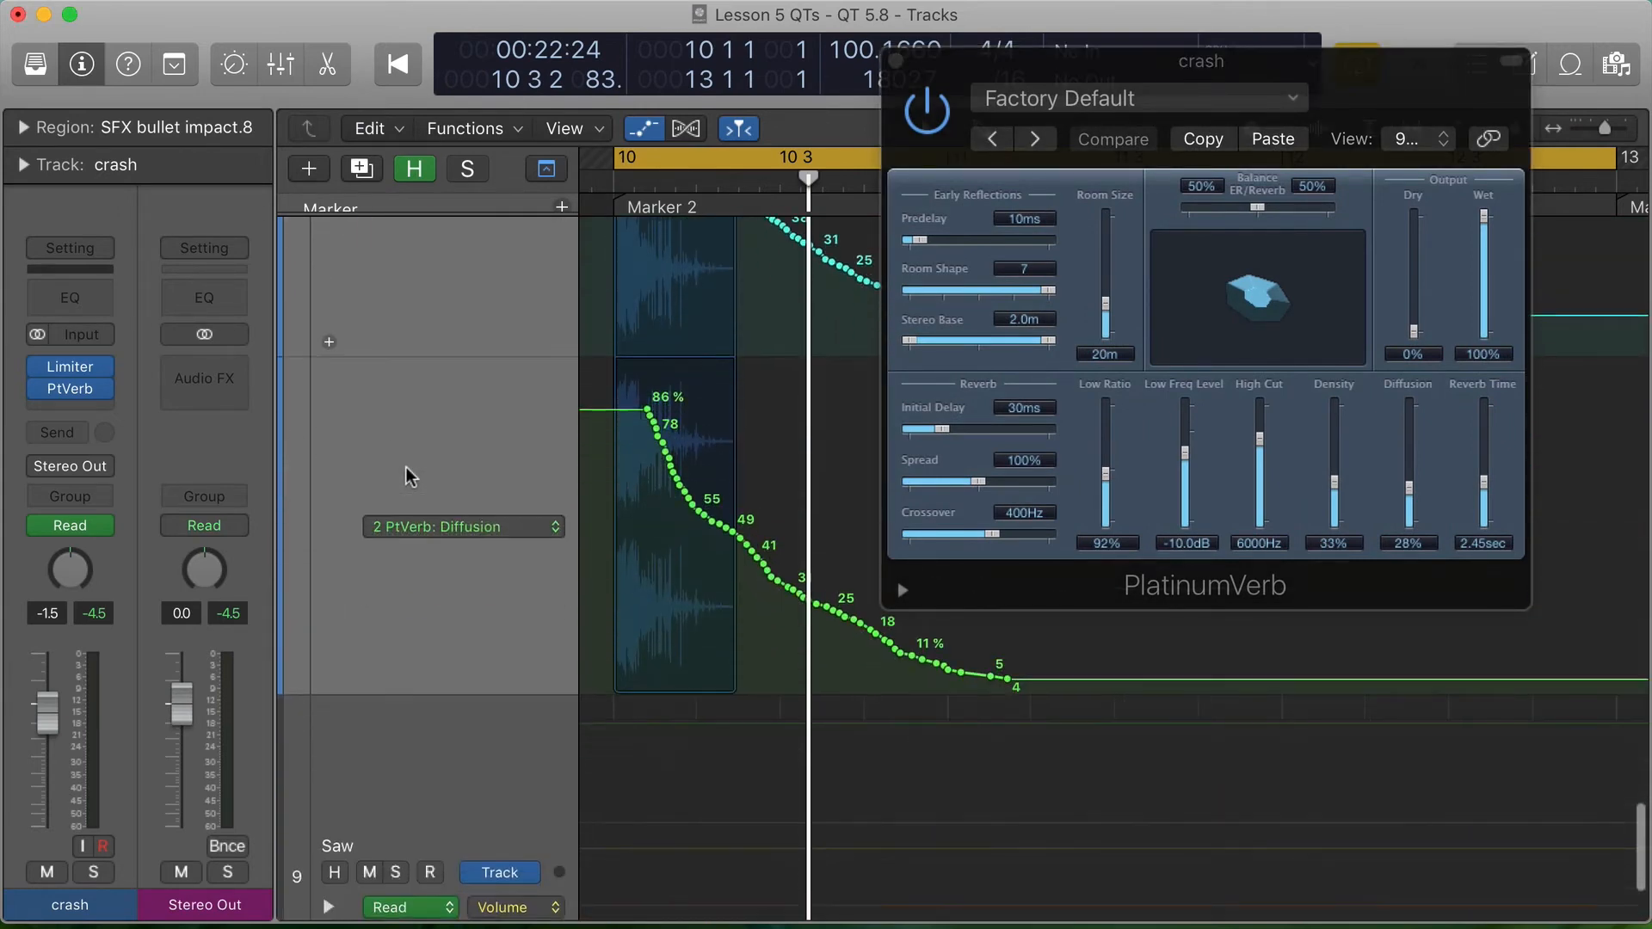
{"action": "scroll", "coordinate": [408, 476], "scroll_direction": "up", "scroll_amount": 6}
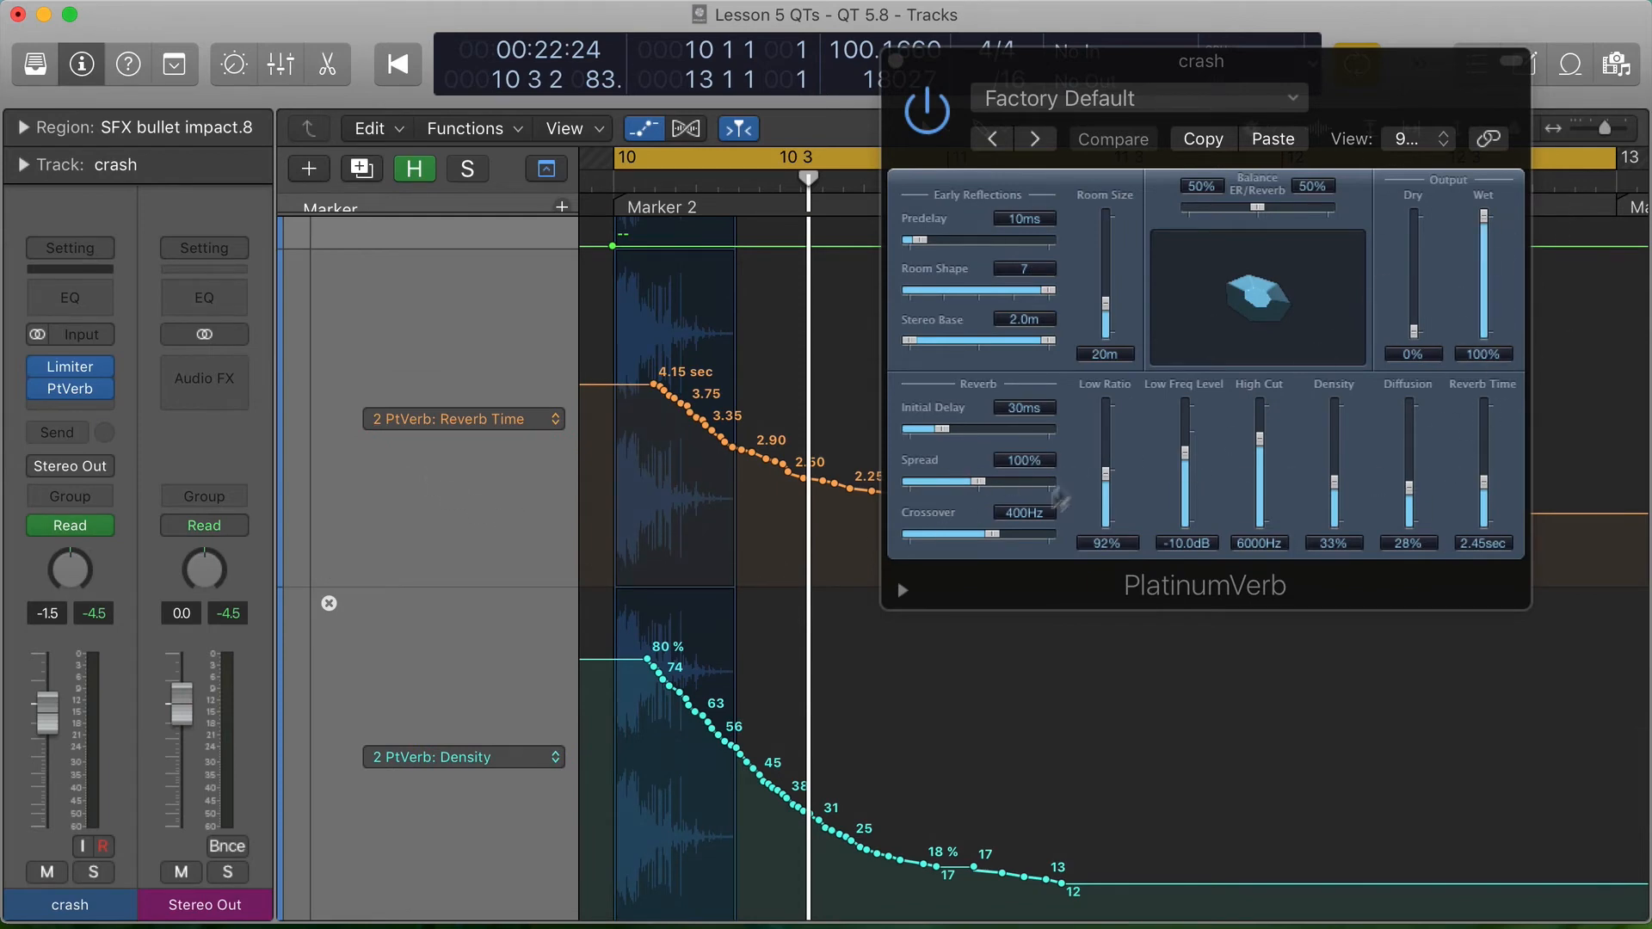
- Play the crash from Marker 2 and watch its PlatinumVerb Density, Diffusion and Reverb Time follow the automation
{"action": "key", "text": "shift+Return"}
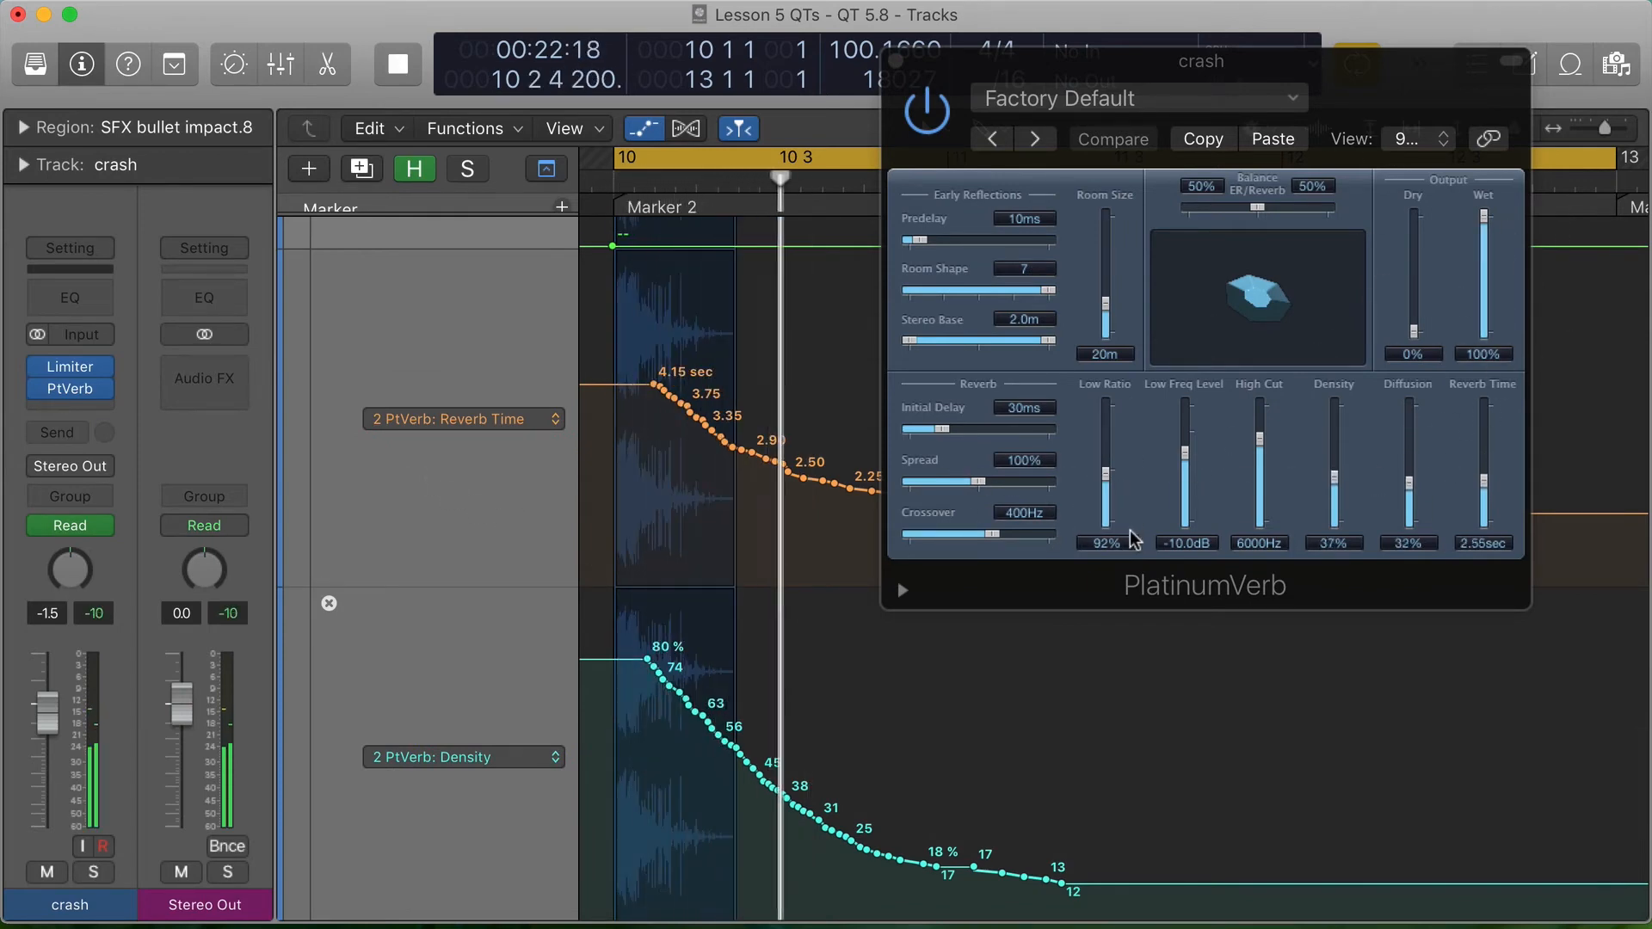
{"action": "key", "text": "space"}
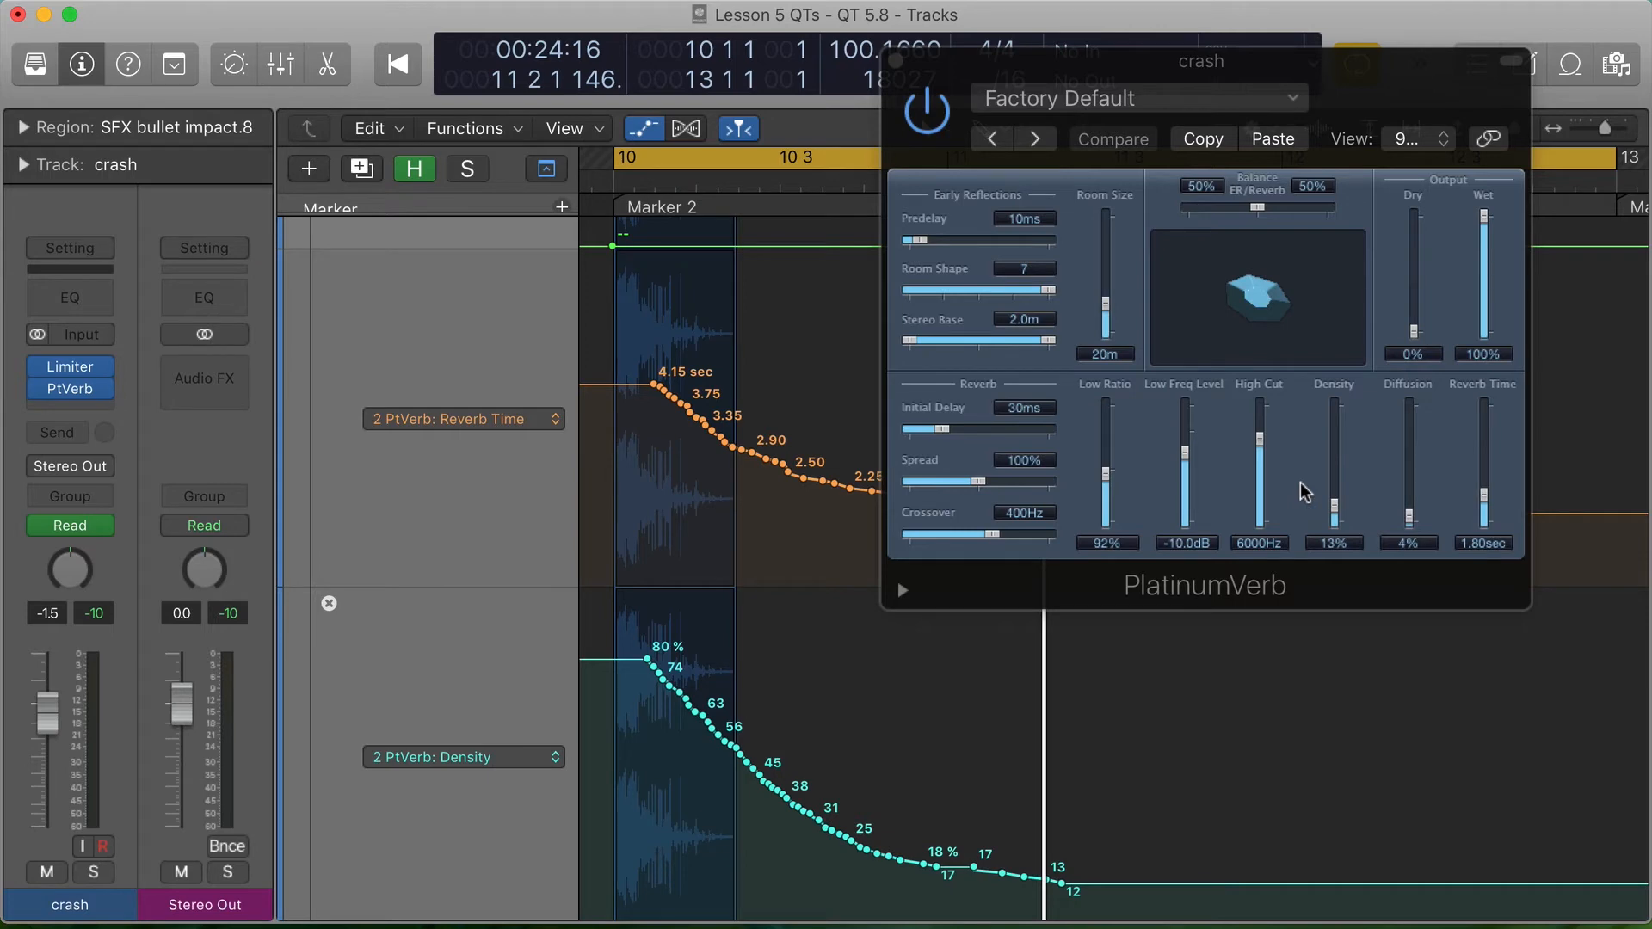
{"action": "key", "text": "space"}
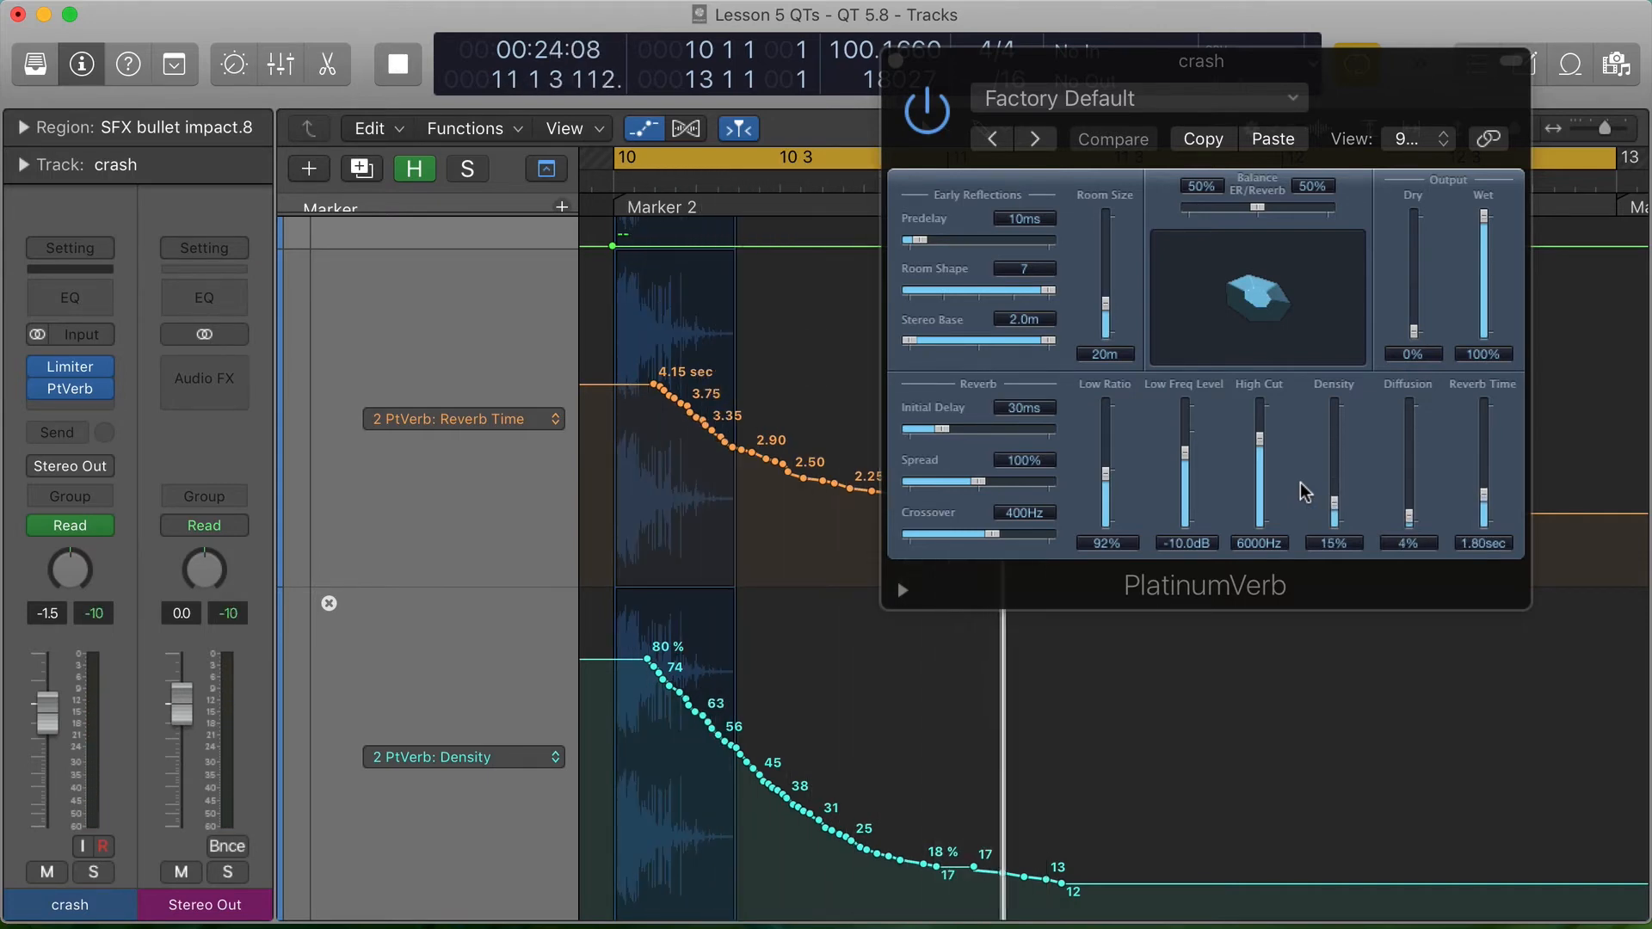
{"action": "key", "text": "space"}
- Disable Read automation on the crash track and play the impact with static PlatinumVerb settings
{"action": "left_click", "coordinate": [40, 526]}
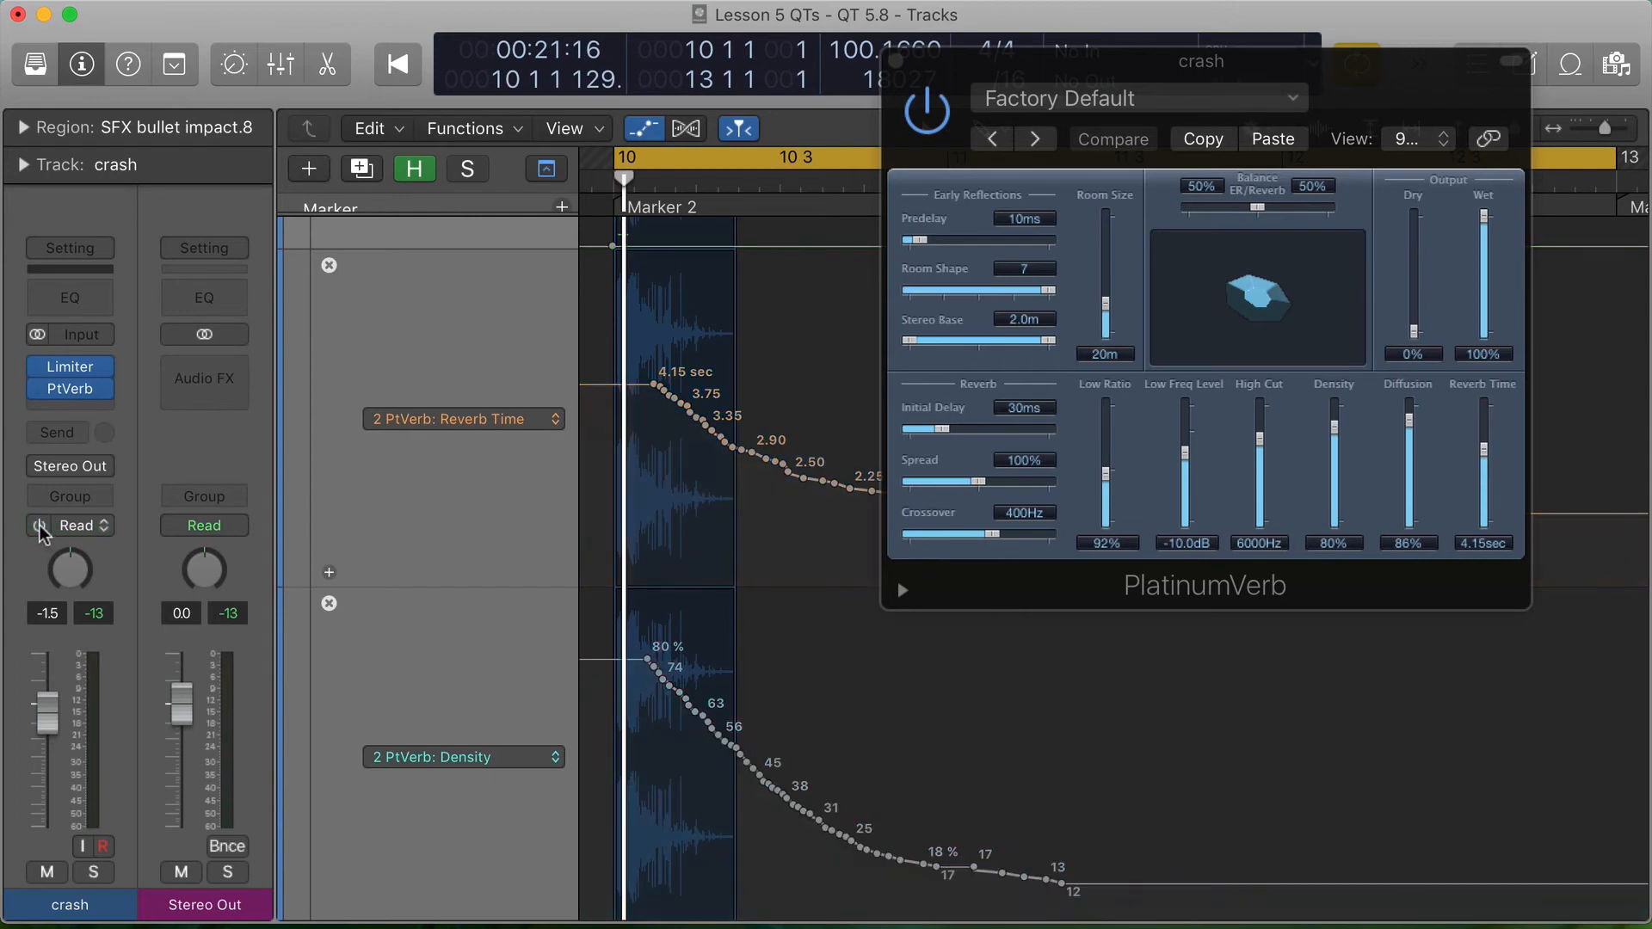
{"action": "key", "text": "space"}
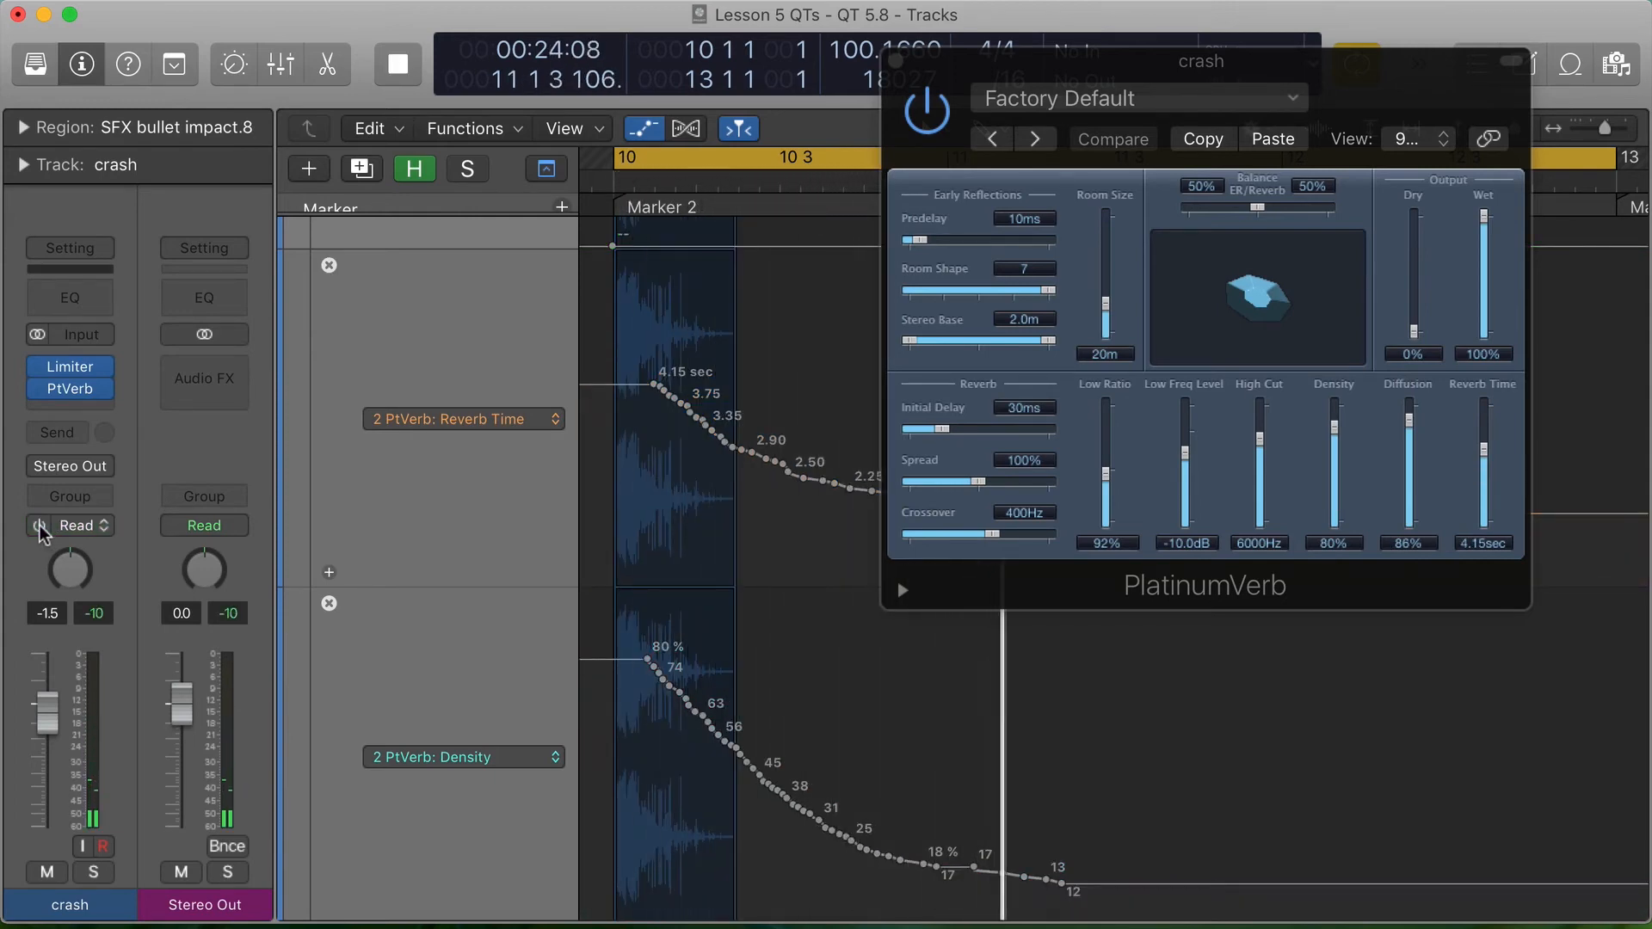
{"action": "key", "text": "space"}
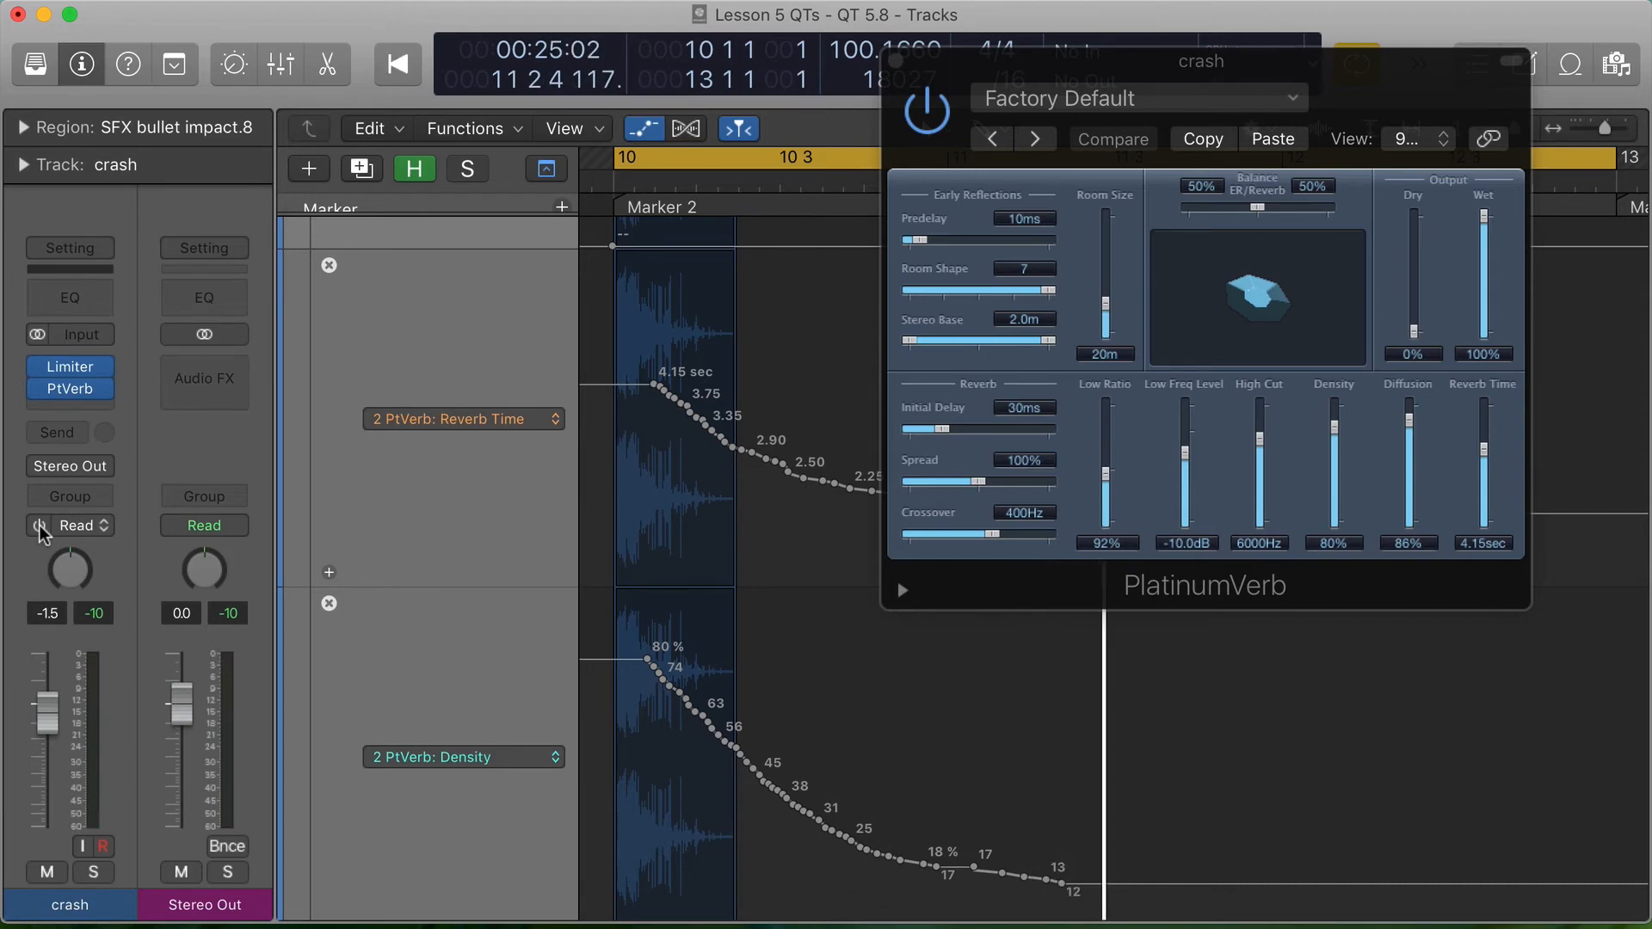
- Re-enable Read automation on the crash track and play the impact with automated reverb for comparison
{"action": "left_click", "coordinate": [40, 527]}
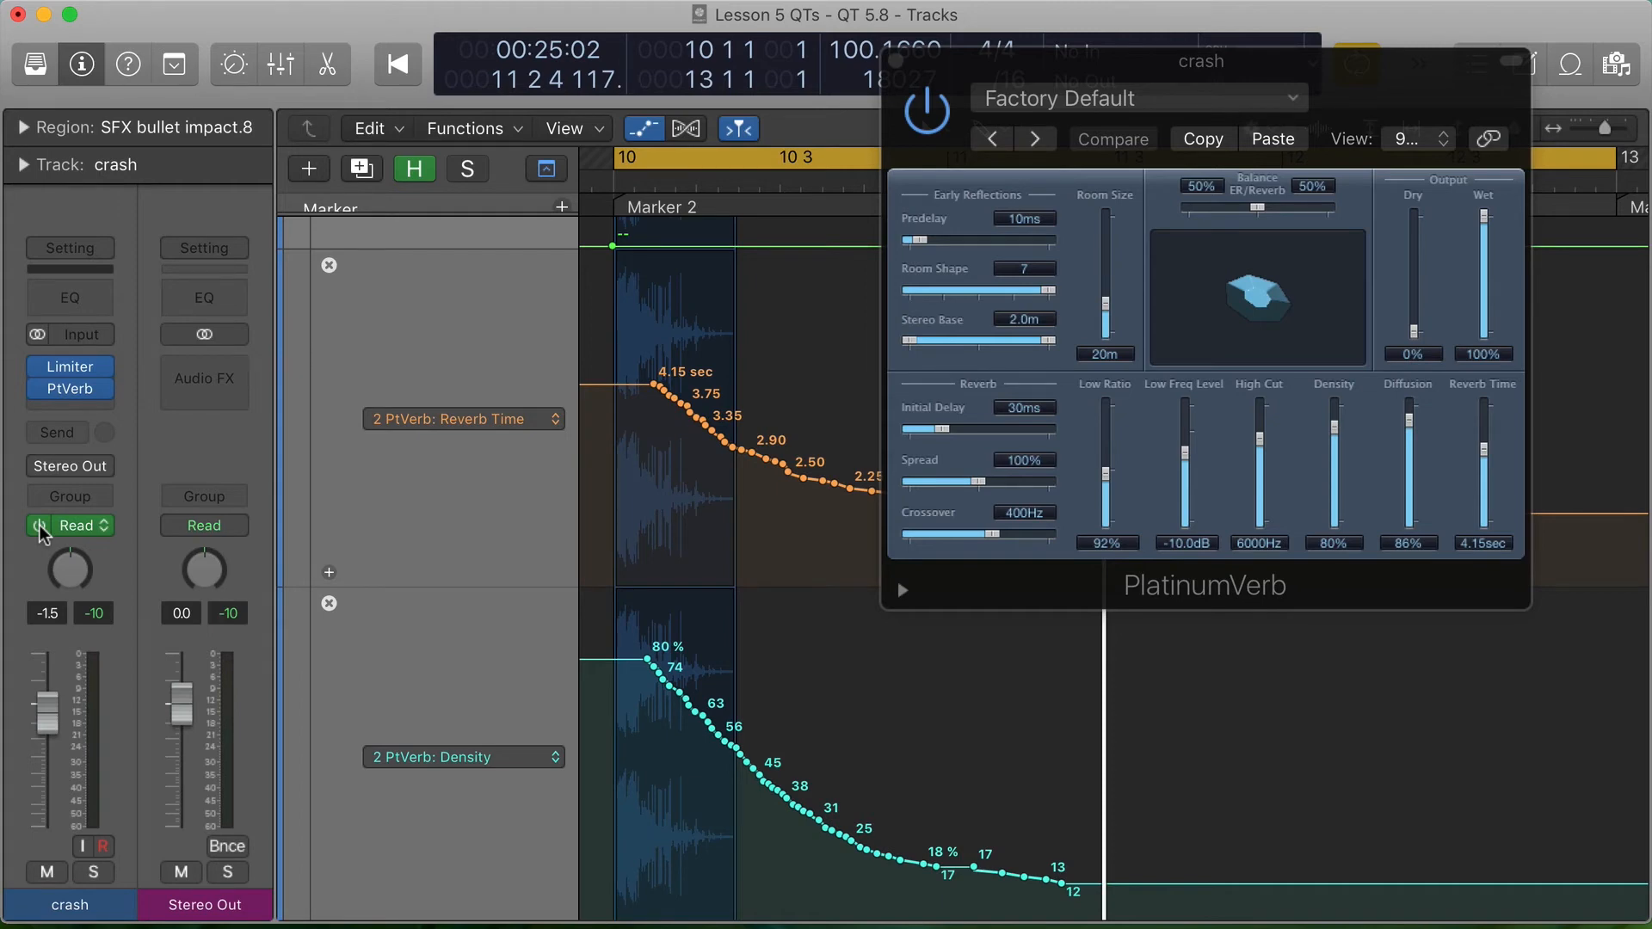
{"action": "key", "text": "space"}
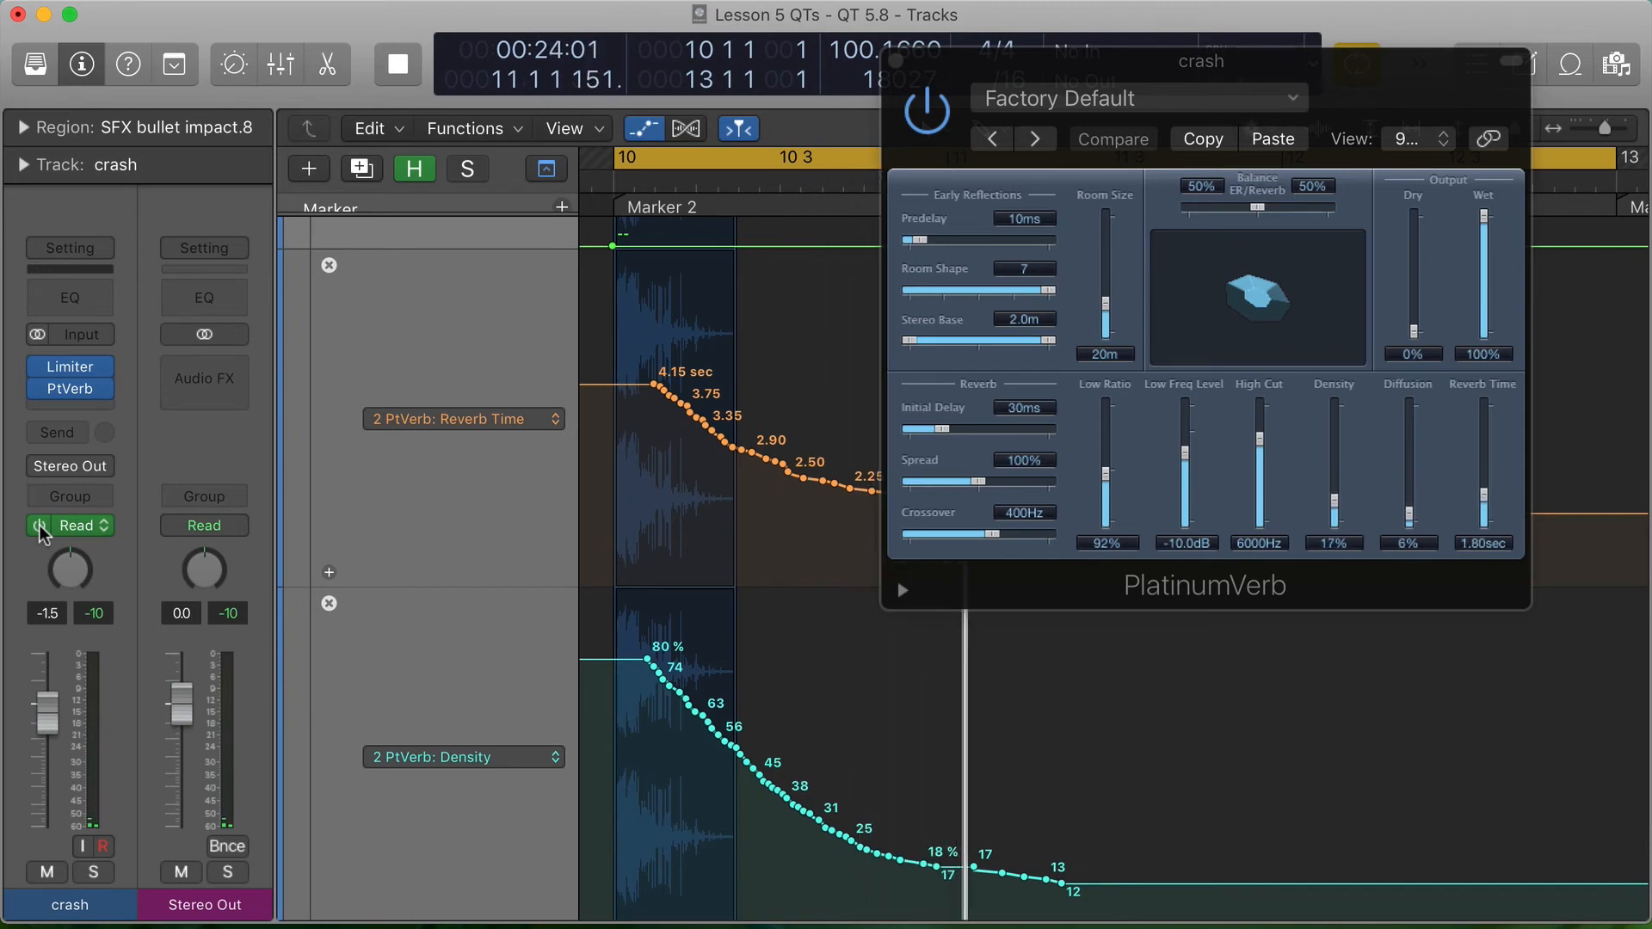
{"action": "key", "text": "space"}
- Close the crash track's PlatinumVerb window and zoom in on the SFX Saw motor stopping region, with the Saw track selected
{"action": "key", "text": "z"}
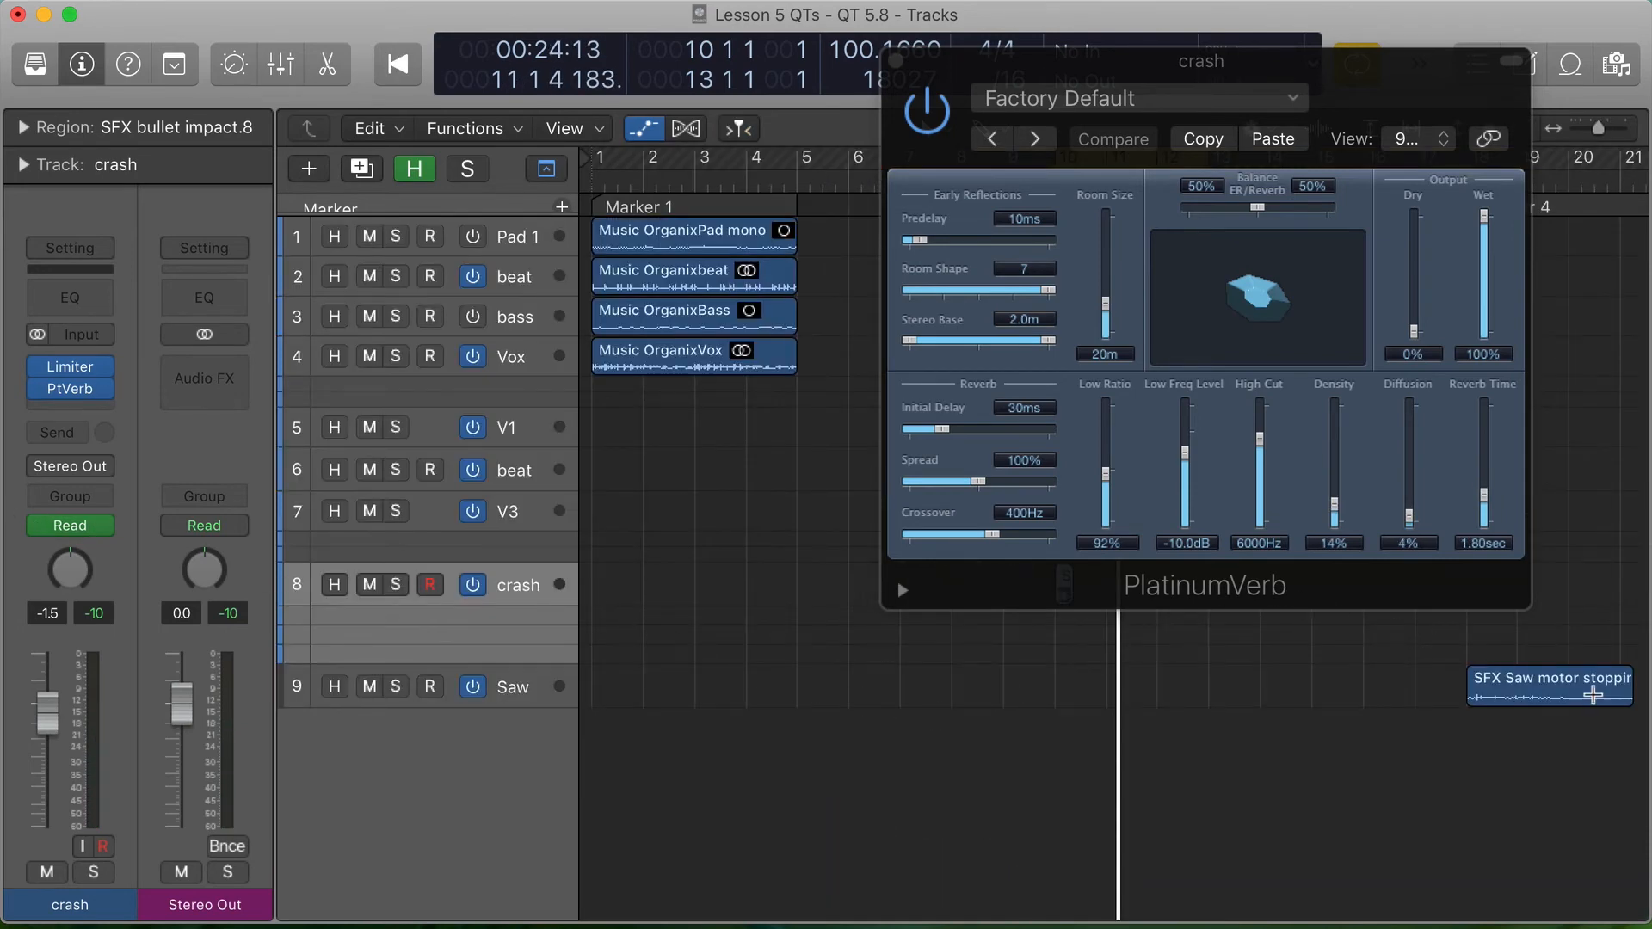
{"action": "left_click", "coordinate": [1592, 695]}
{"action": "left_click", "coordinate": [898, 61]}
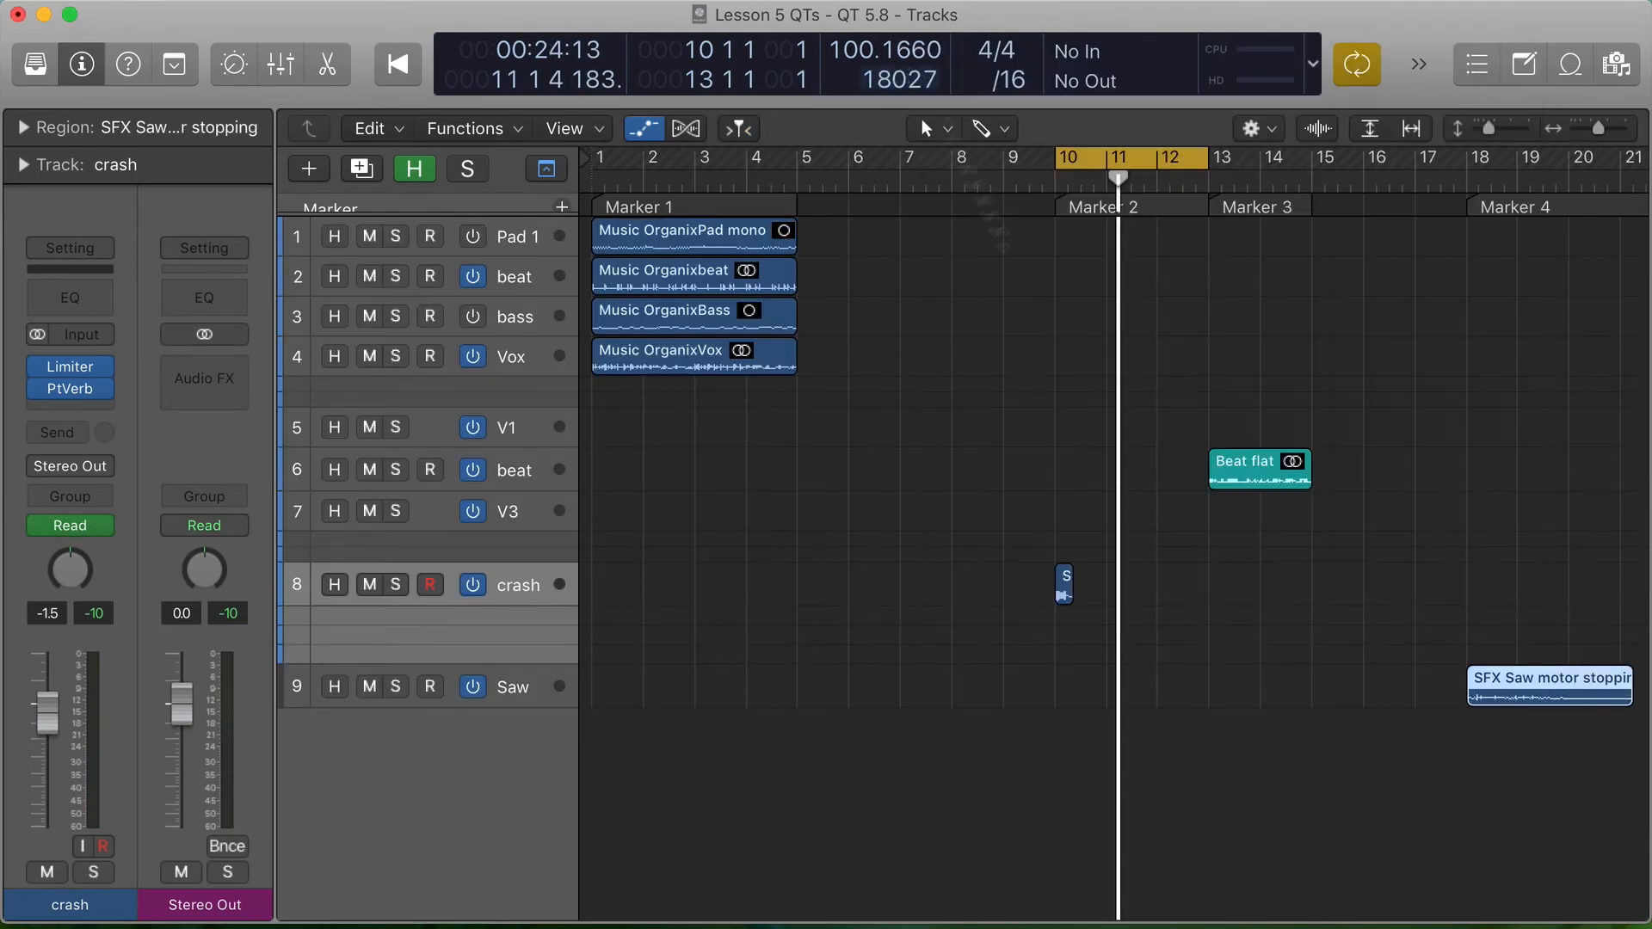
{"action": "left_click_drag", "start_coordinate": [1452, 622], "coordinate": [1646, 740]}
{"action": "key", "text": "z"}
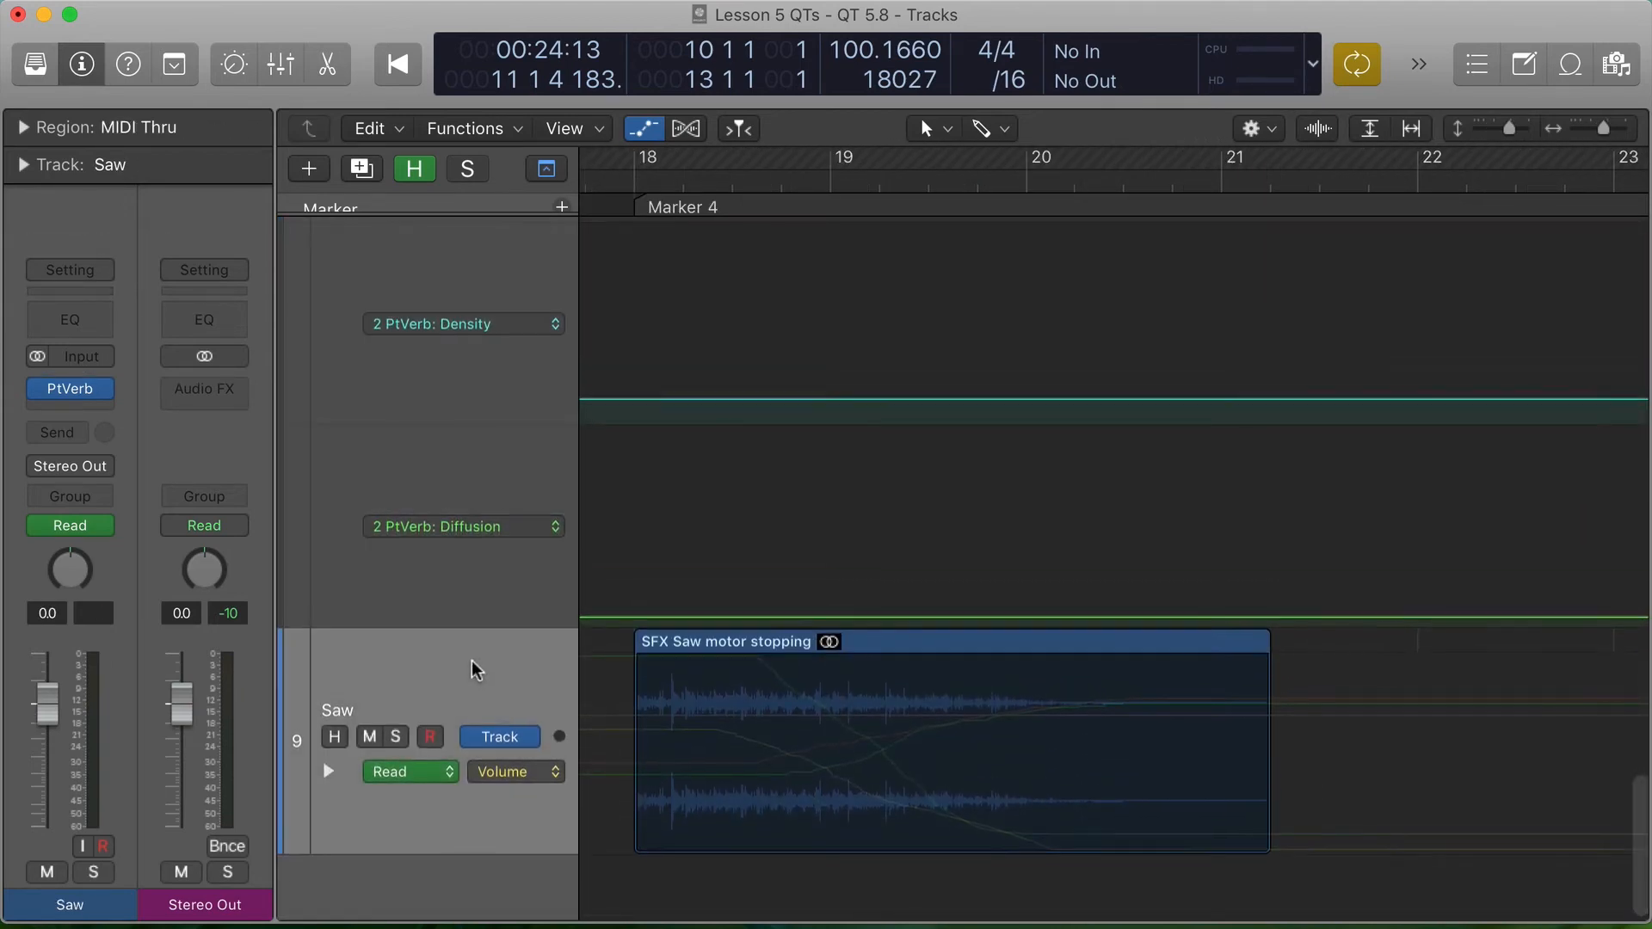
- Disable the Saw track's Read automation, bypass its PlatinumVerb, and play the saw region dry from Marker 4
{"action": "left_click", "coordinate": [36, 525]}
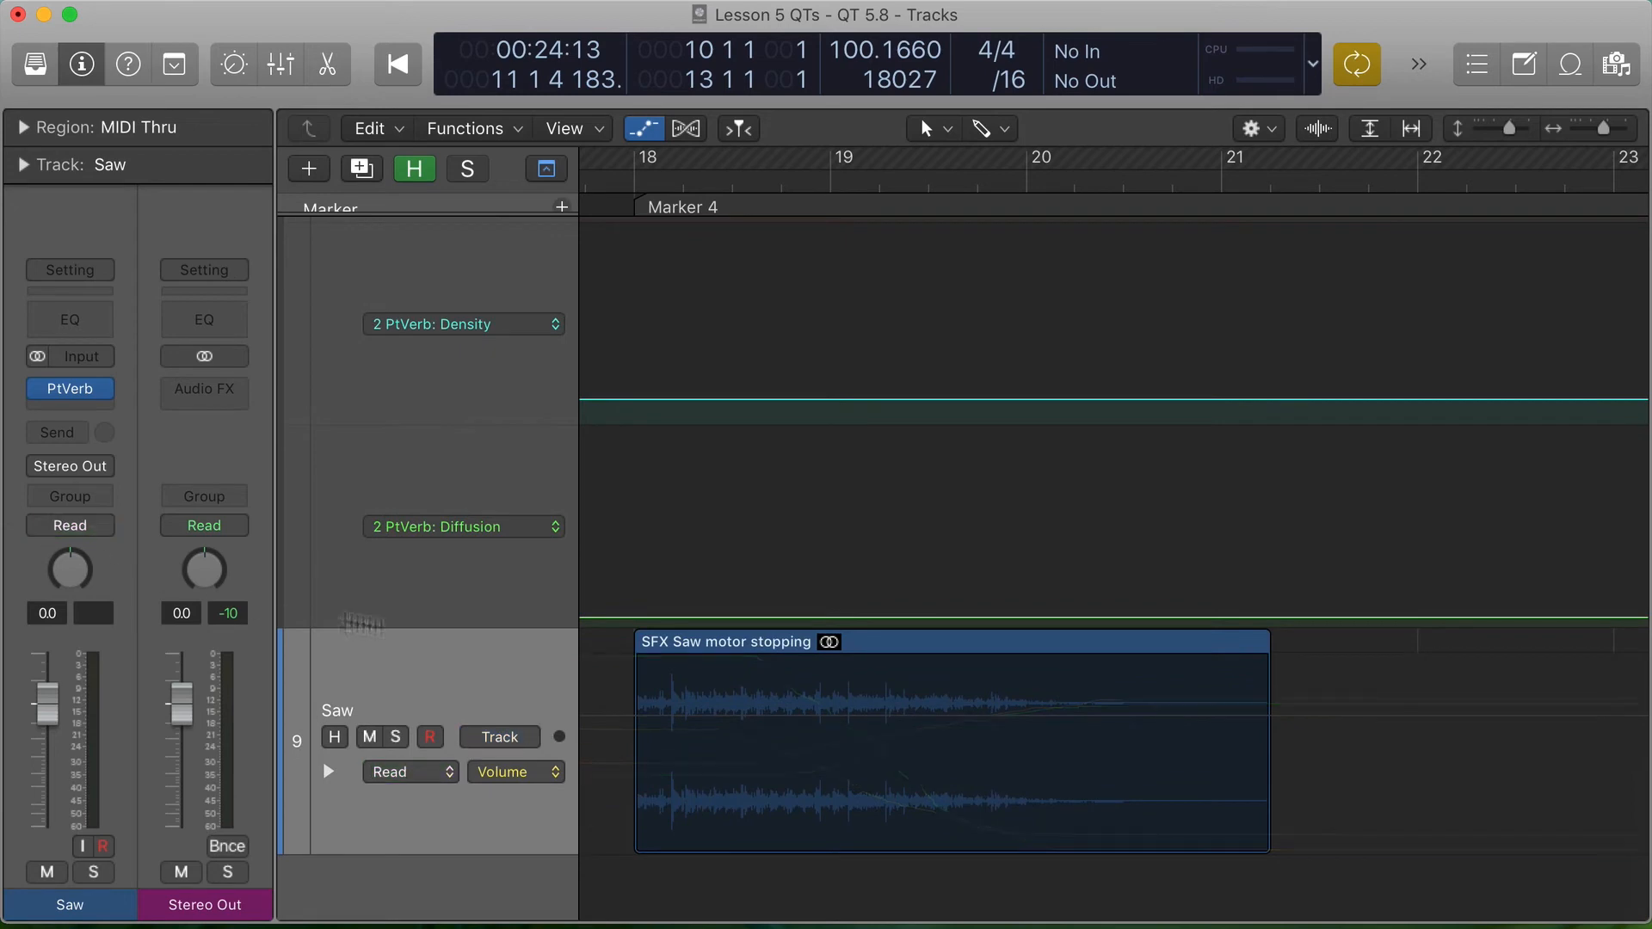
{"action": "key", "text": "alt+period"}
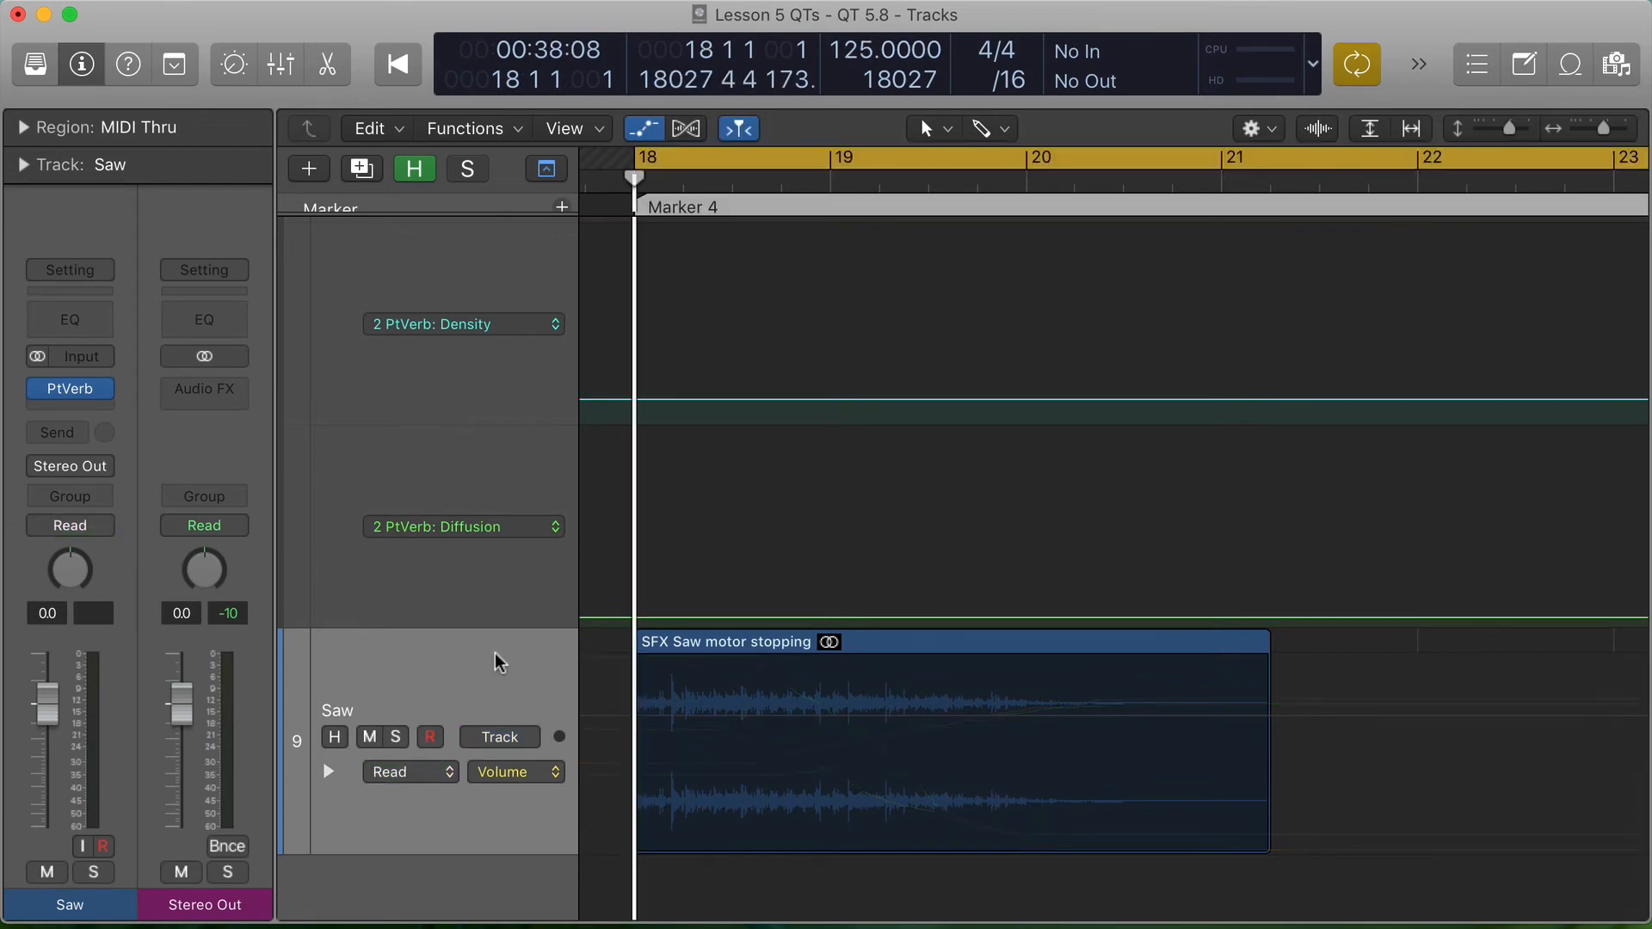
{"action": "left_click", "coordinate": [497, 654]}
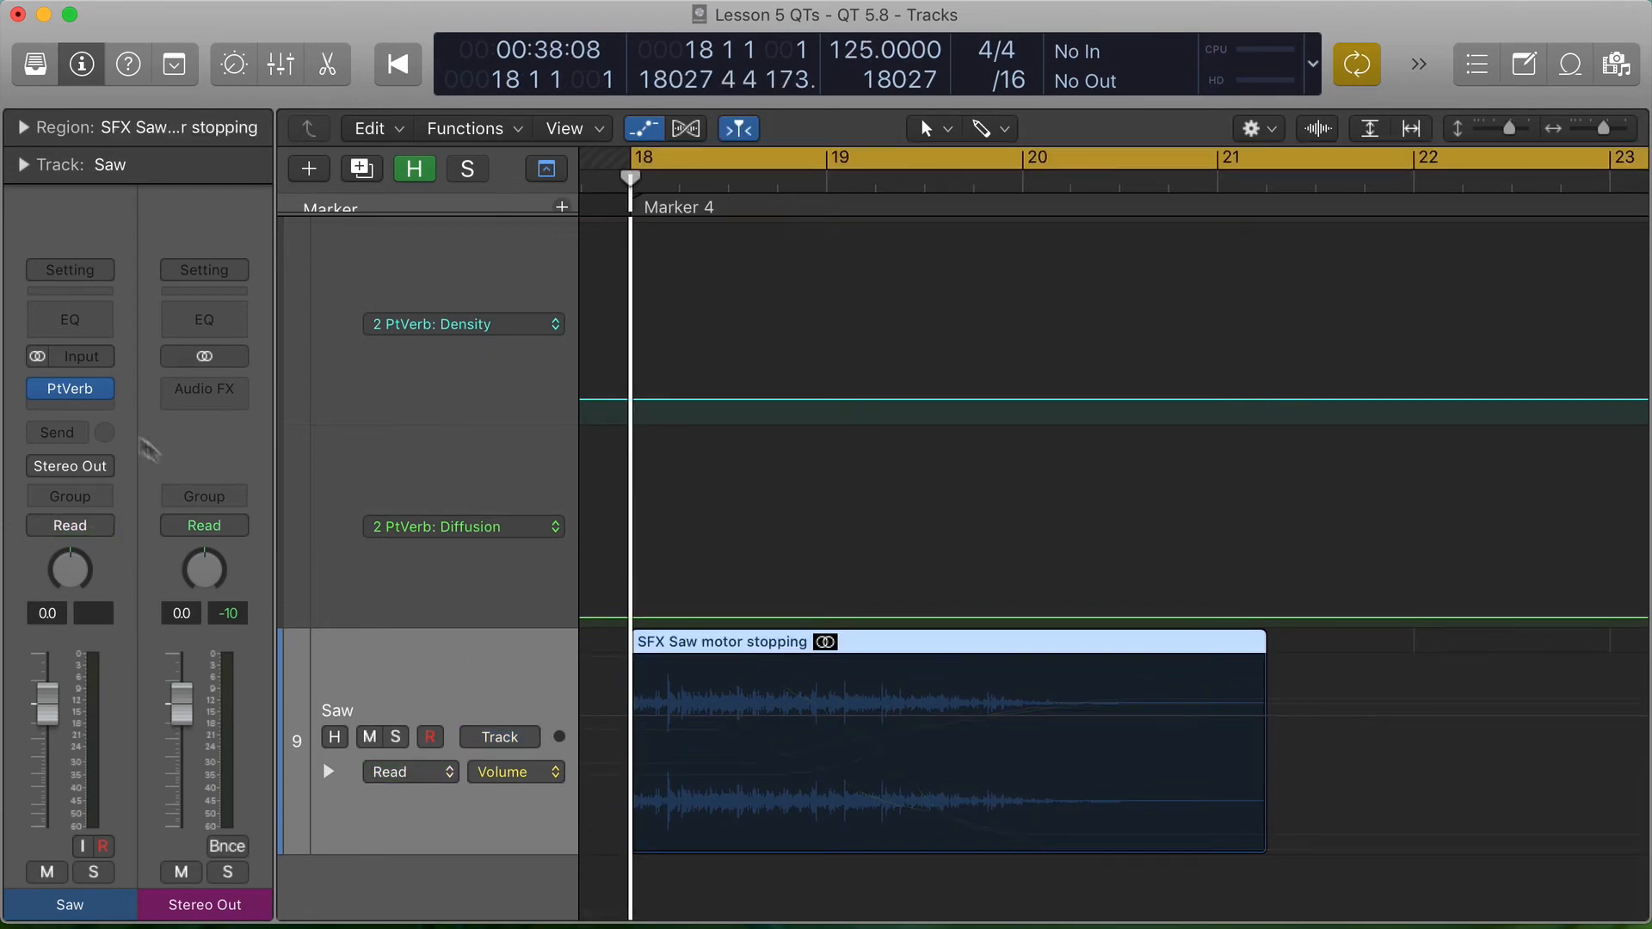
{"action": "left_click", "coordinate": [37, 389]}
{"action": "key", "text": "space"}
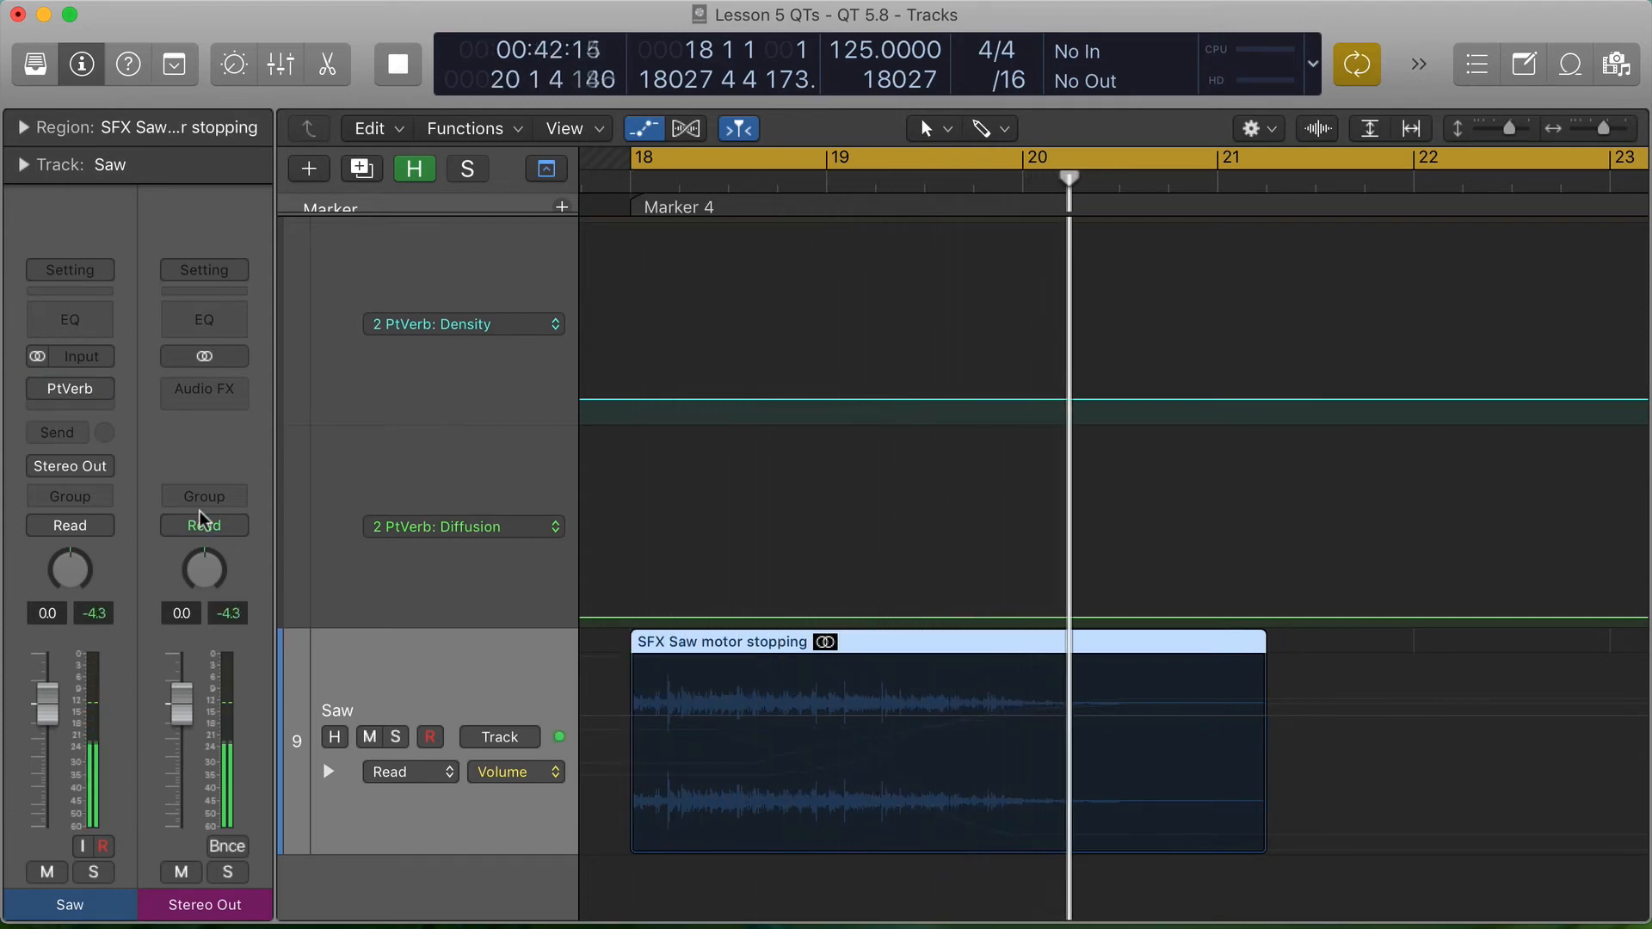
{"action": "key", "text": "space"}
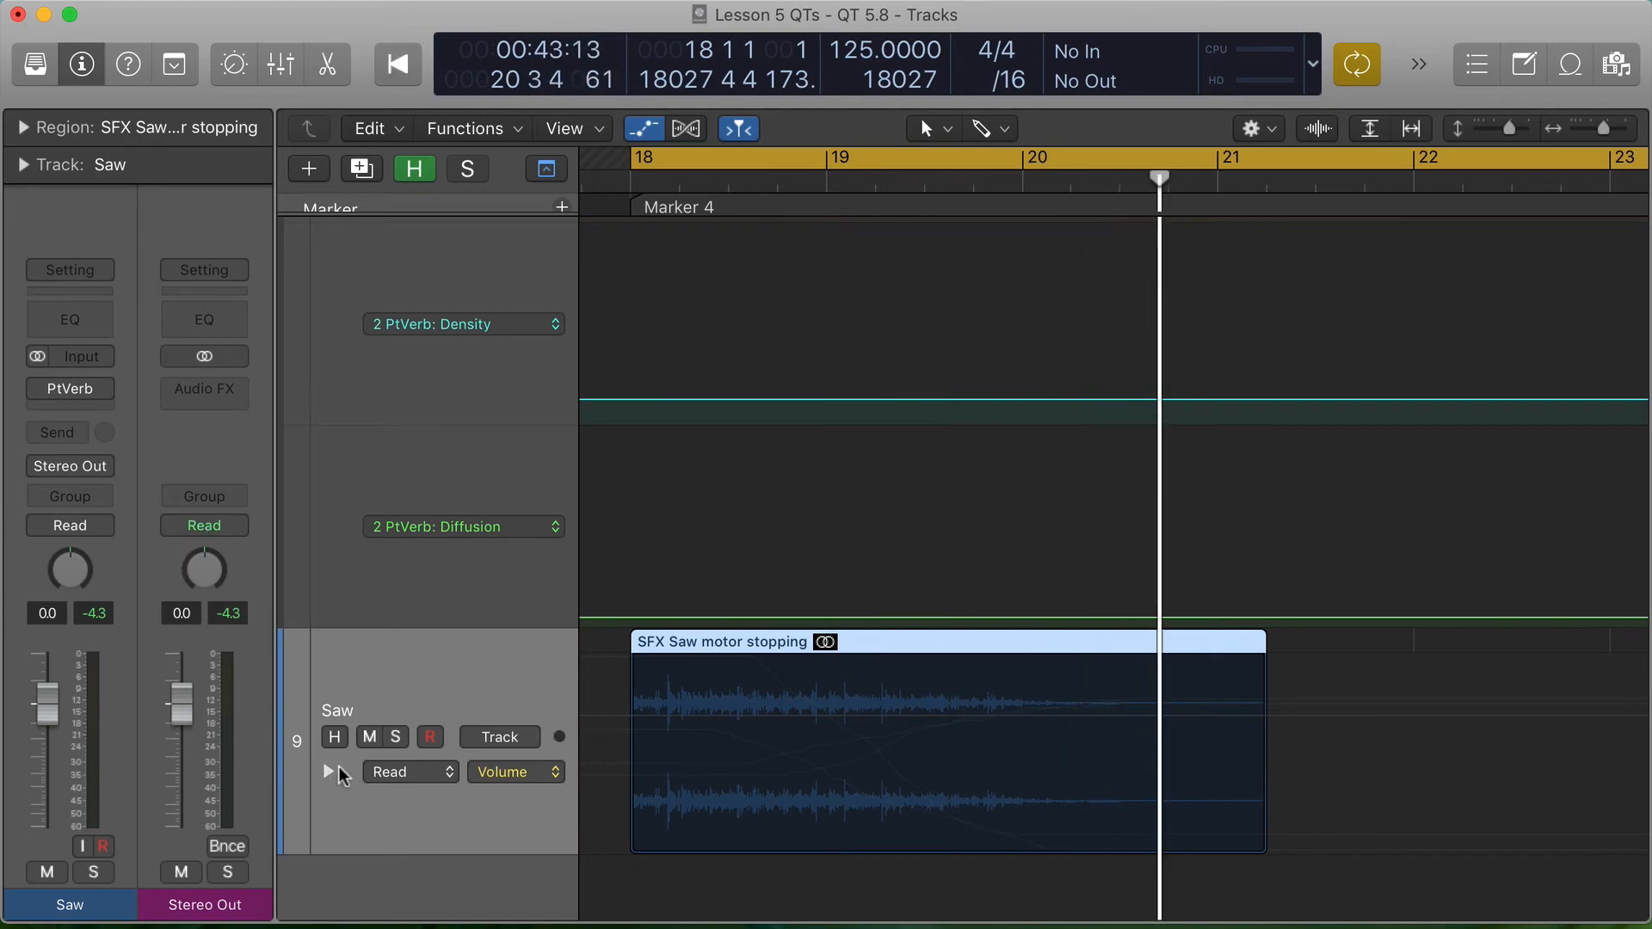
- Re-enable the Saw track's Read automation and PlatinumVerb, and expand its Spread, Reverb Time, Low Ratio and Diffusion lanes for review
{"action": "left_click", "coordinate": [39, 526]}
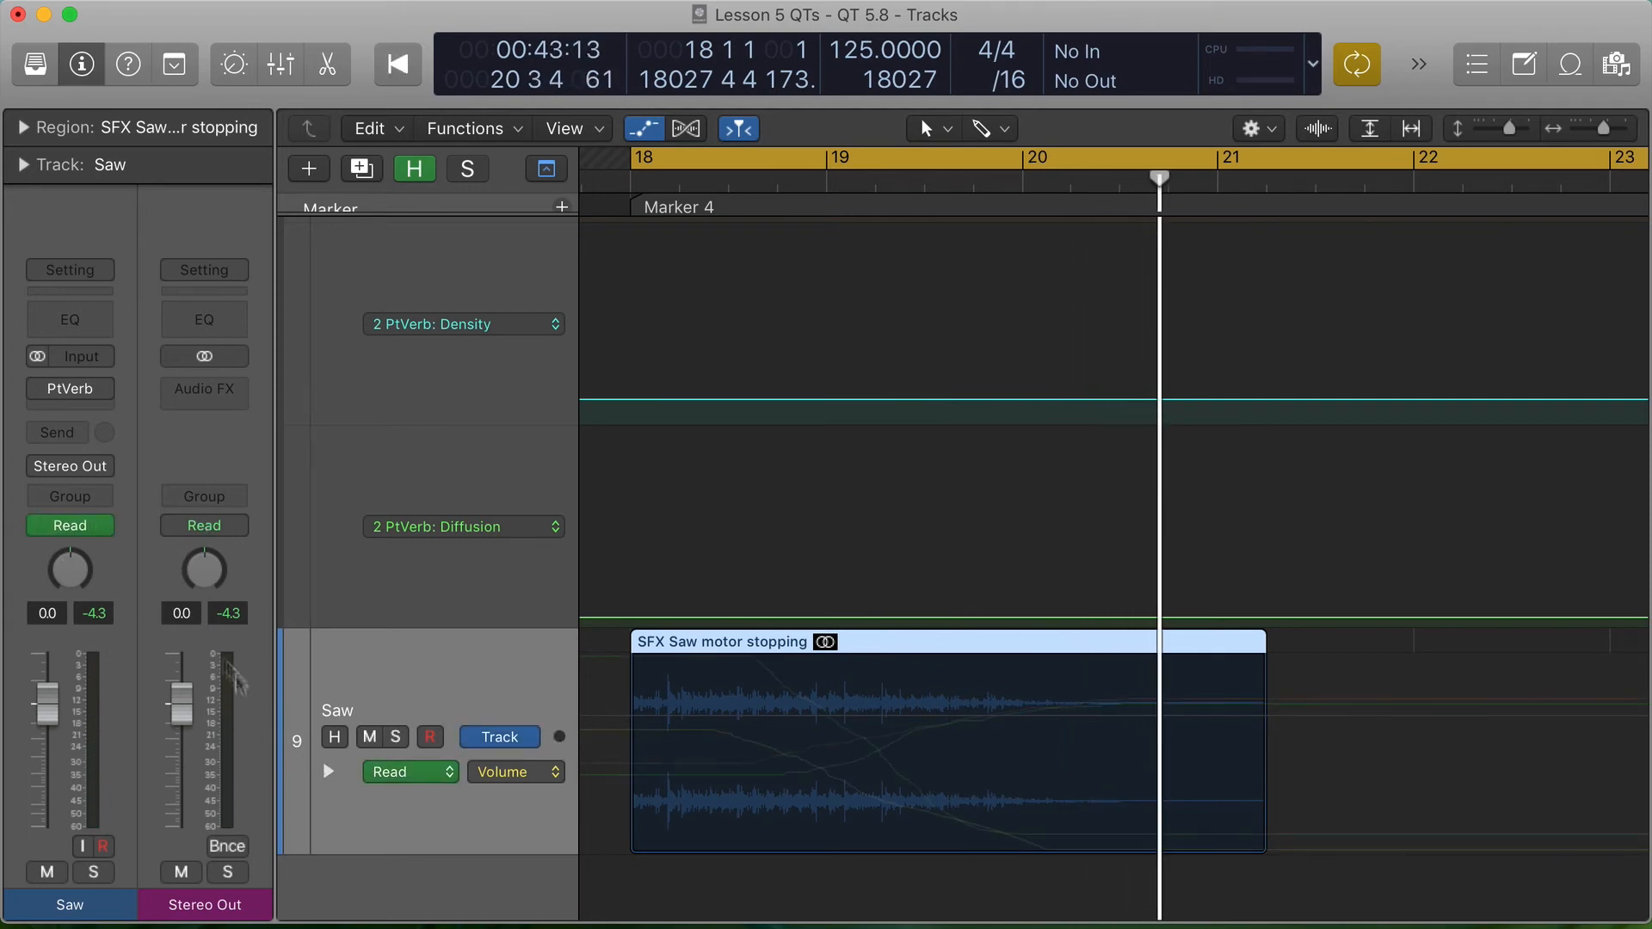
{"action": "left_click", "coordinate": [328, 771]}
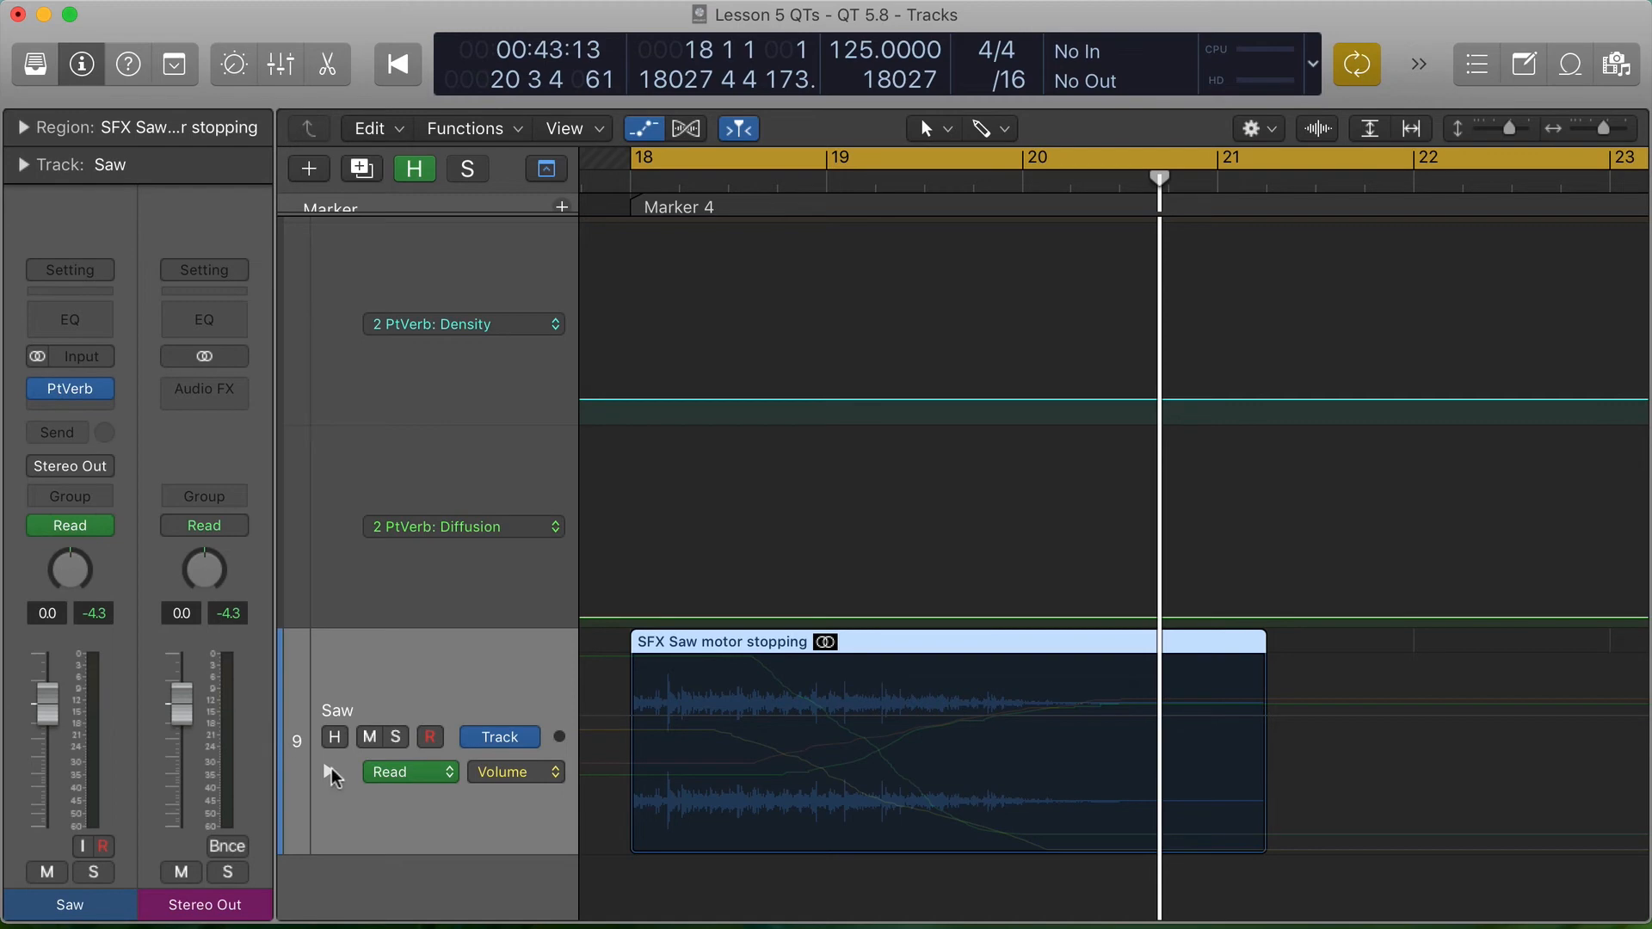
{"action": "scroll", "coordinate": [759, 685], "scroll_direction": "down", "scroll_amount": 5}
{"action": "scroll", "coordinate": [754, 684], "scroll_direction": "down", "scroll_amount": 4}
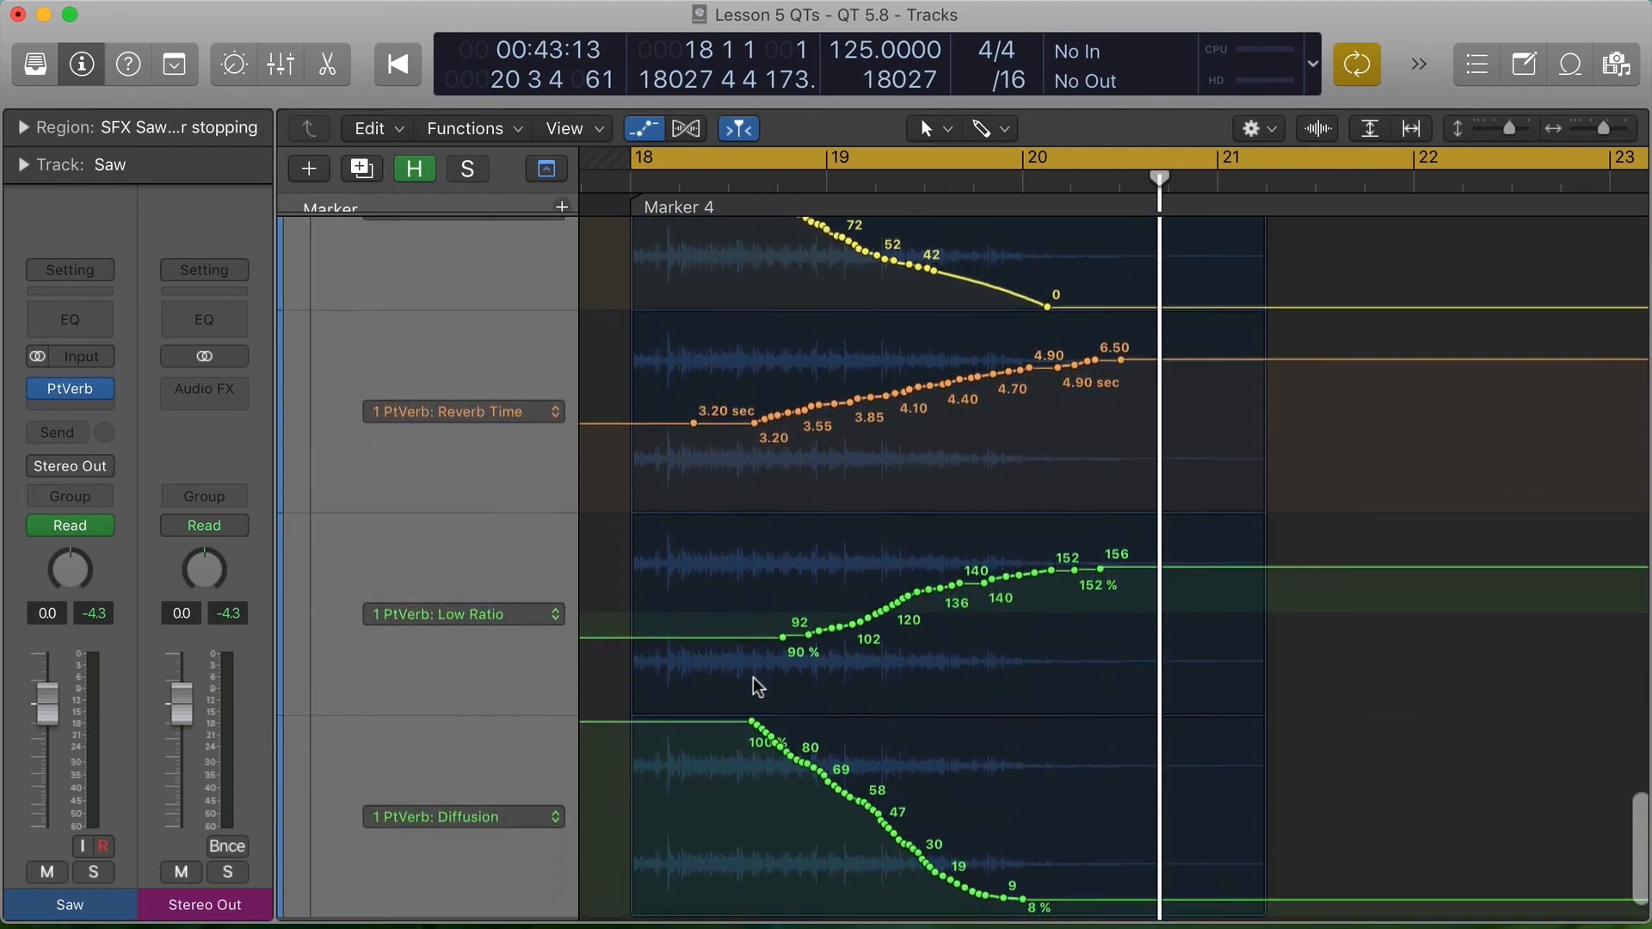
{"action": "scroll", "coordinate": [755, 686], "scroll_direction": "up", "scroll_amount": 7}
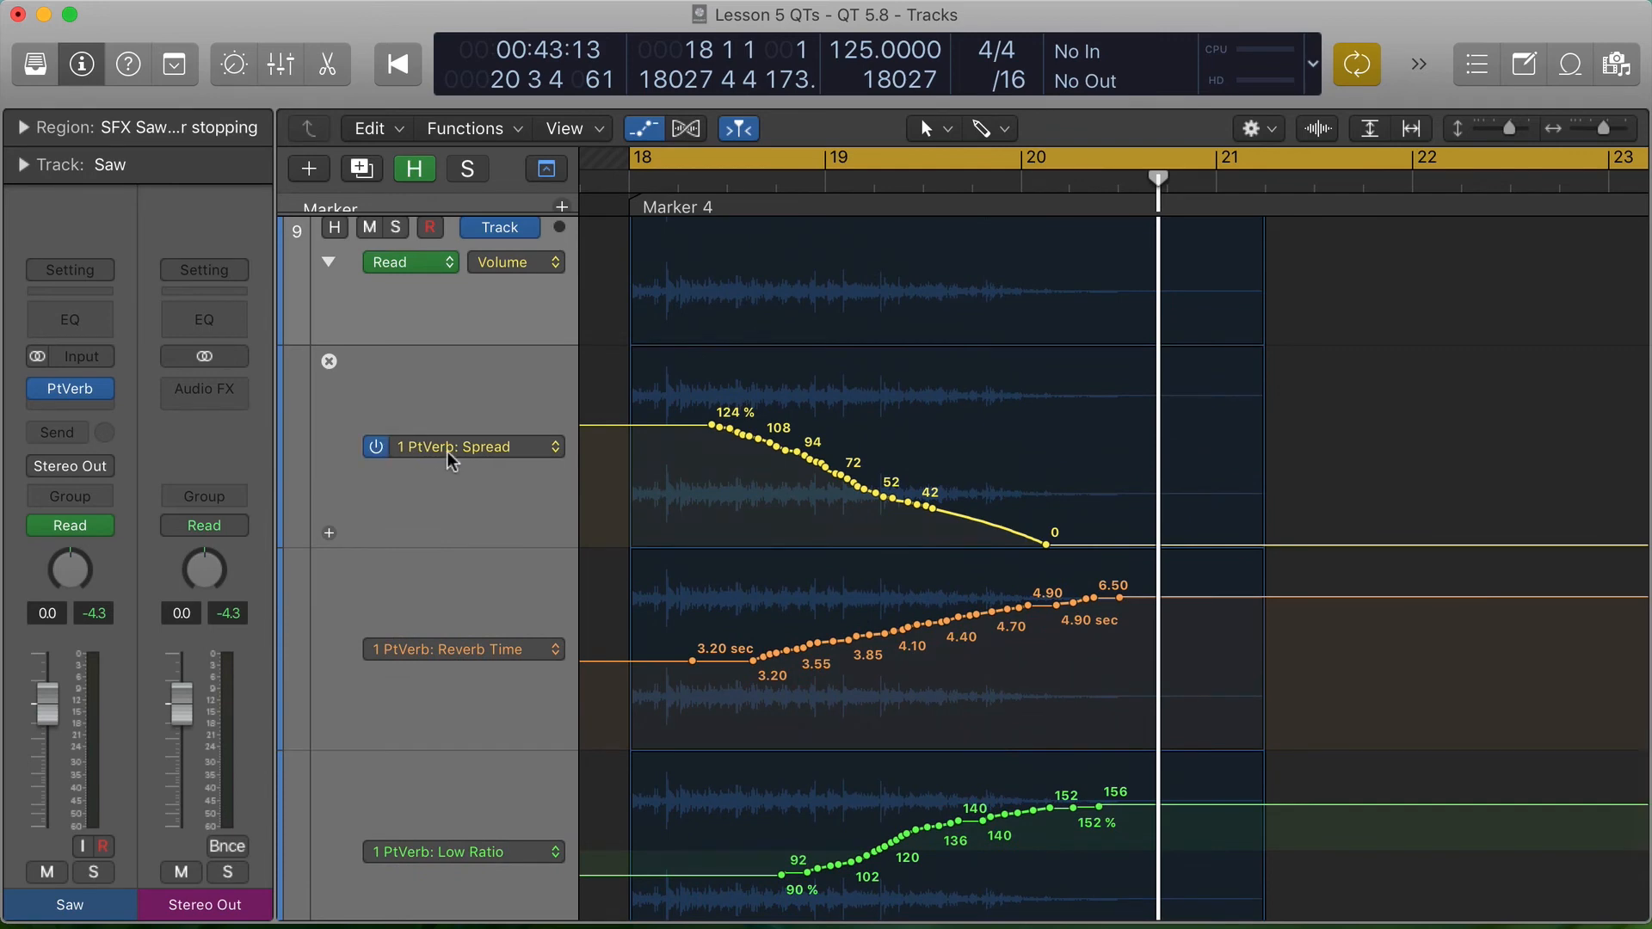
{"action": "scroll", "coordinate": [447, 660], "scroll_direction": "down", "scroll_amount": 7}
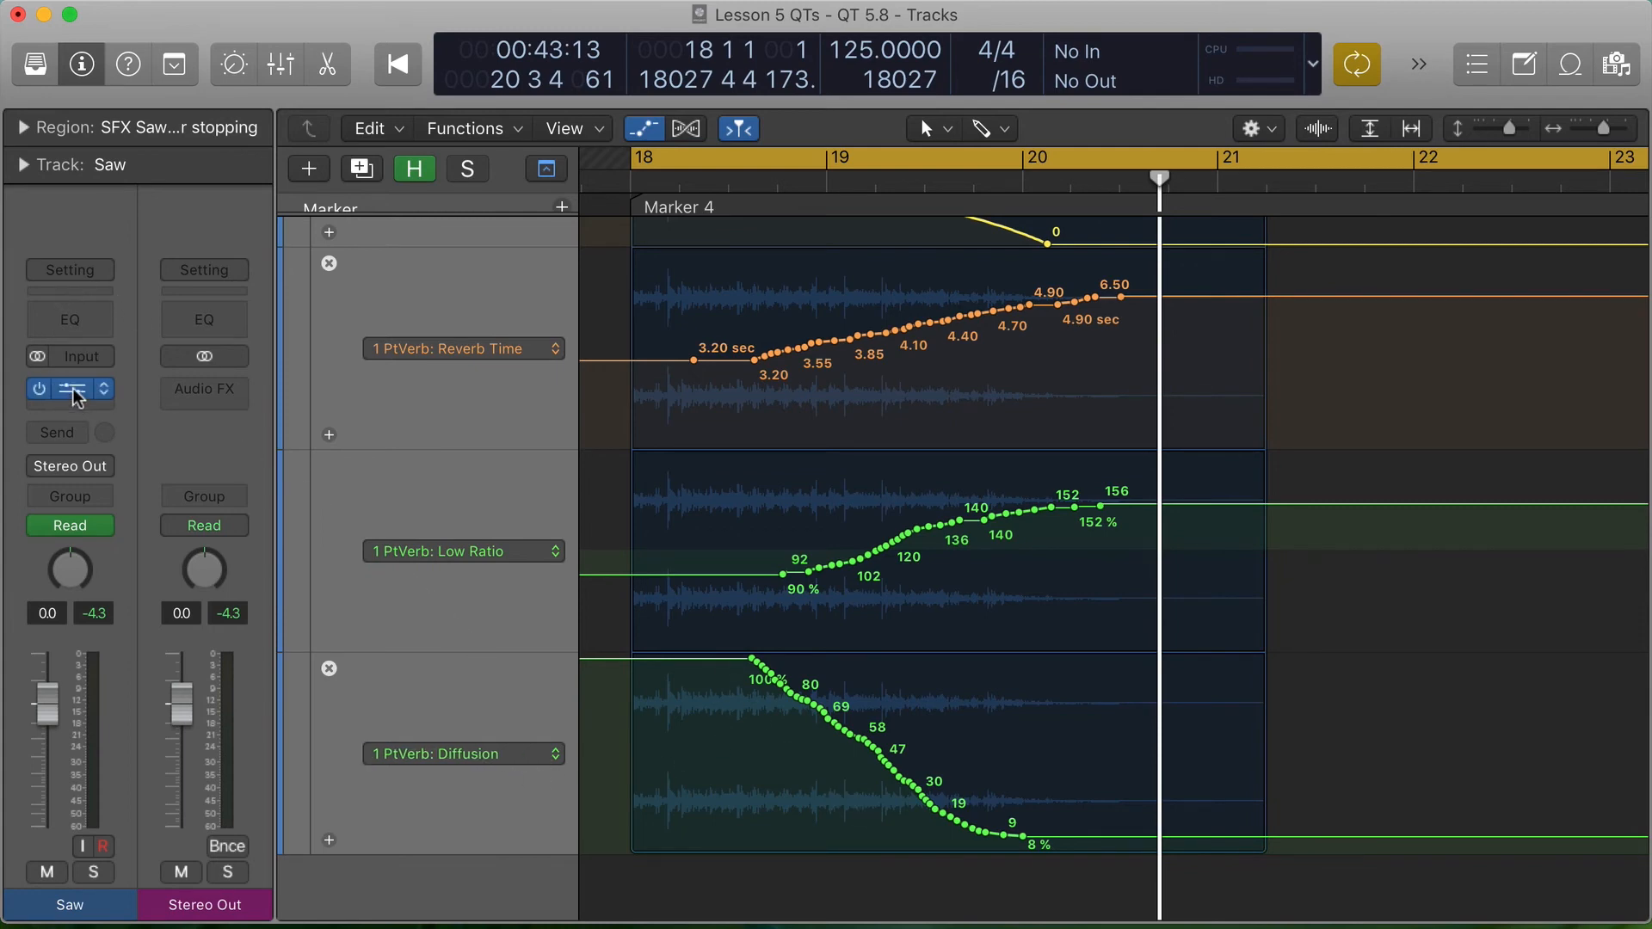
- Open Saw's PlatinumVerb, play the region with automated reverb, and return to the full arrangement with the plug-in window closed
{"action": "left_click", "coordinate": [71, 389]}
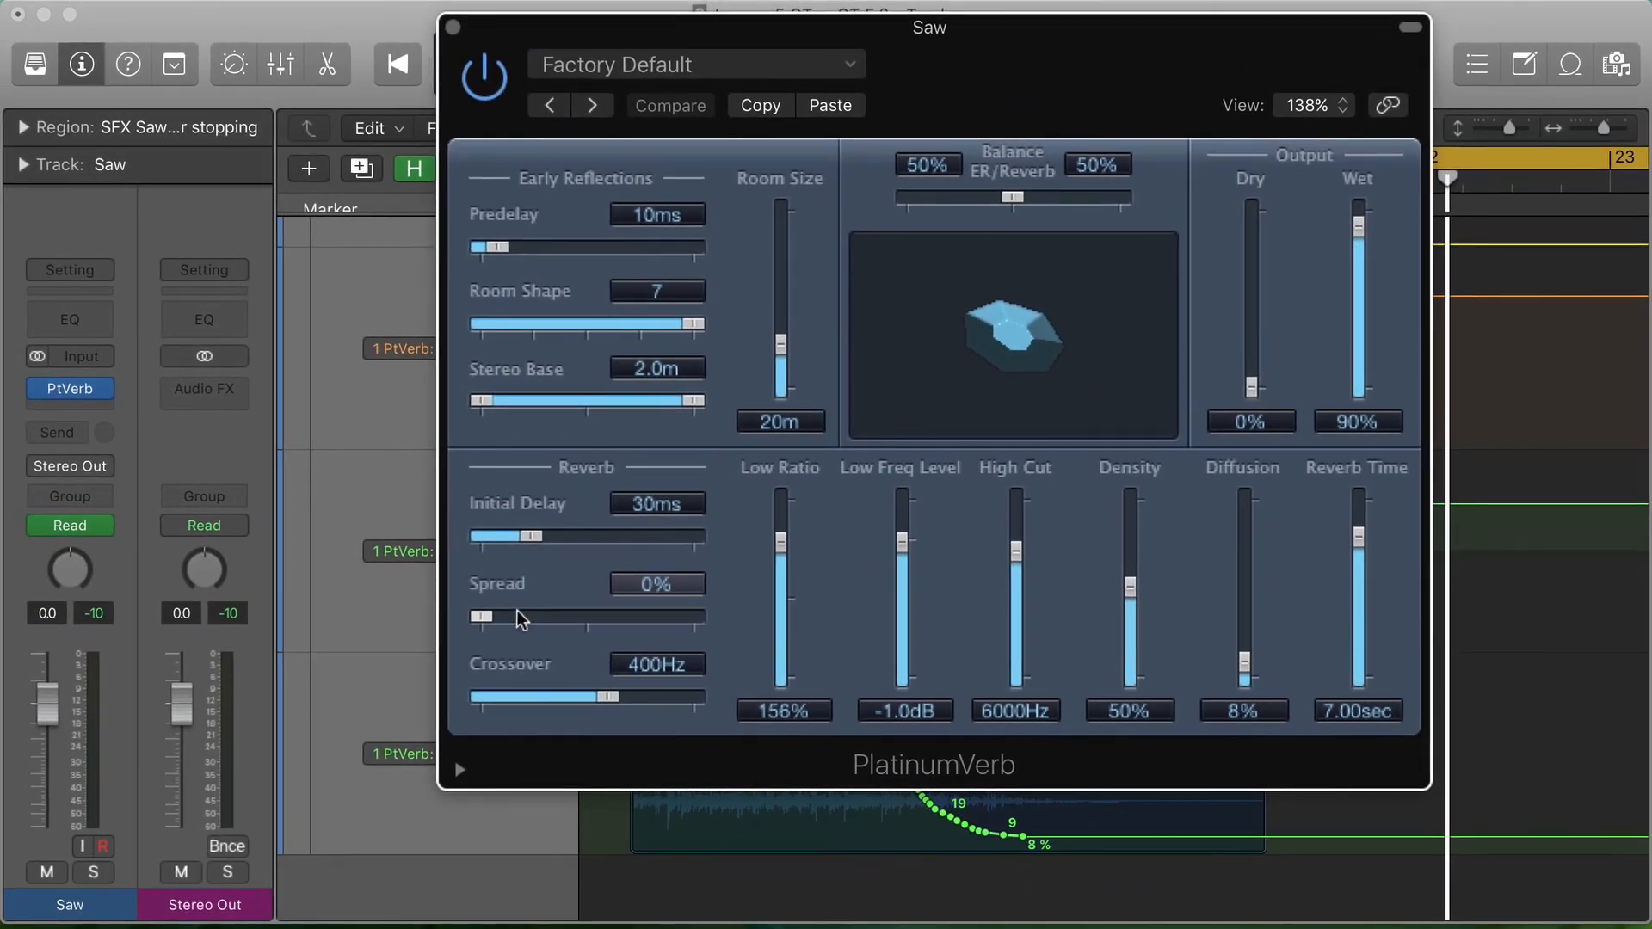
{"action": "left_click", "coordinate": [452, 26]}
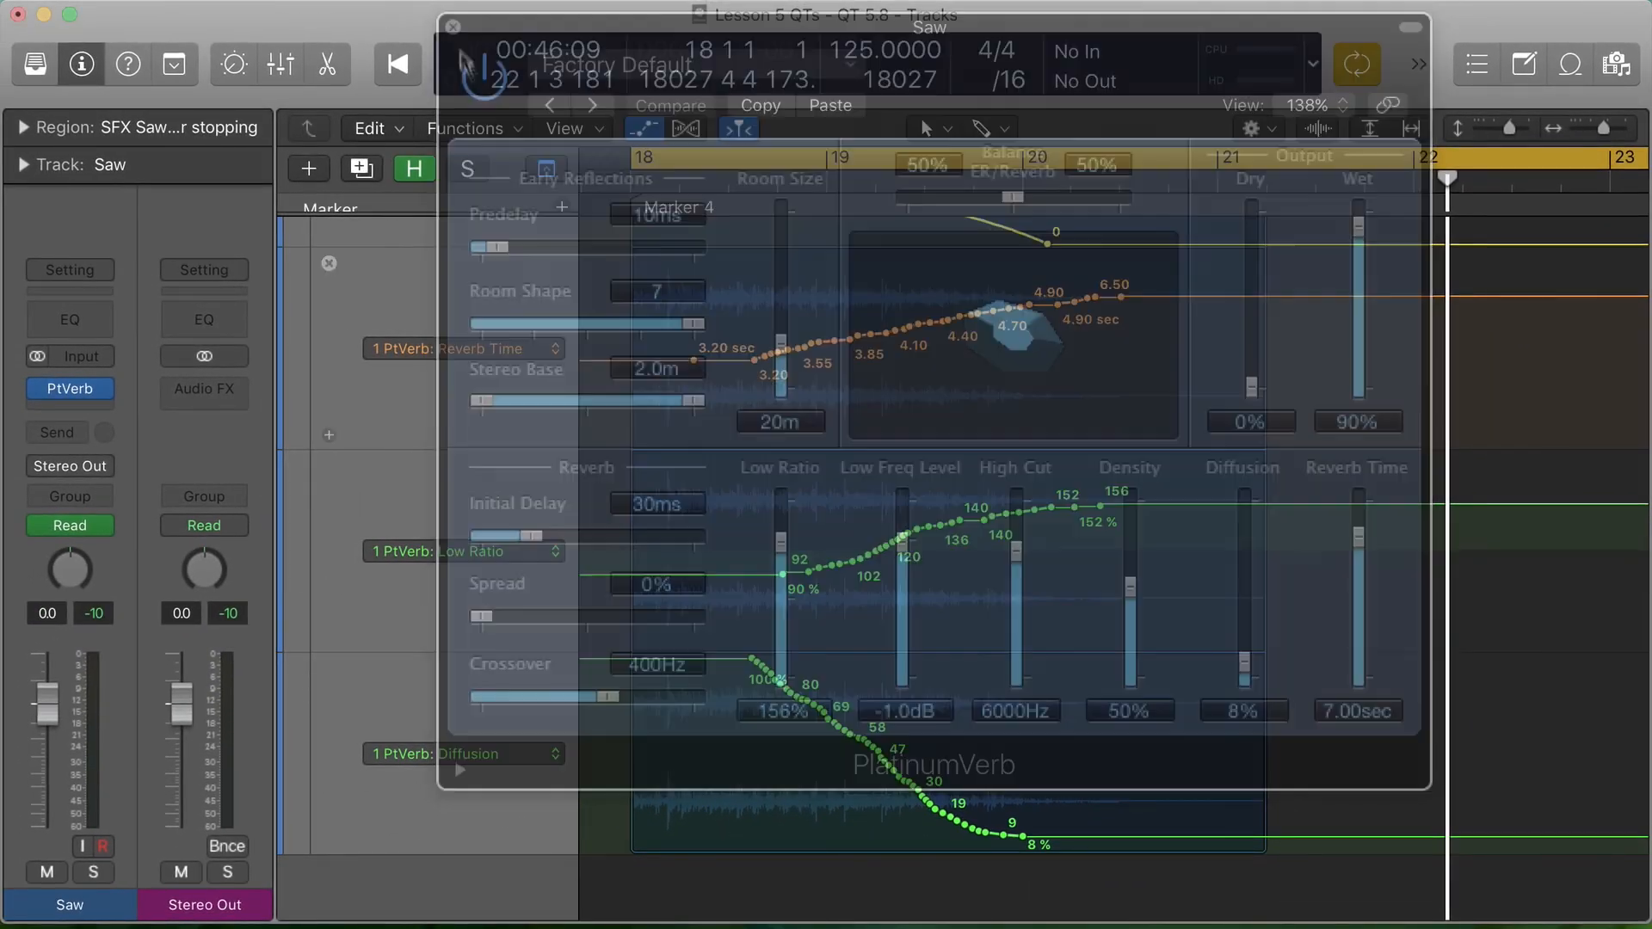
{"action": "key", "text": "z"}
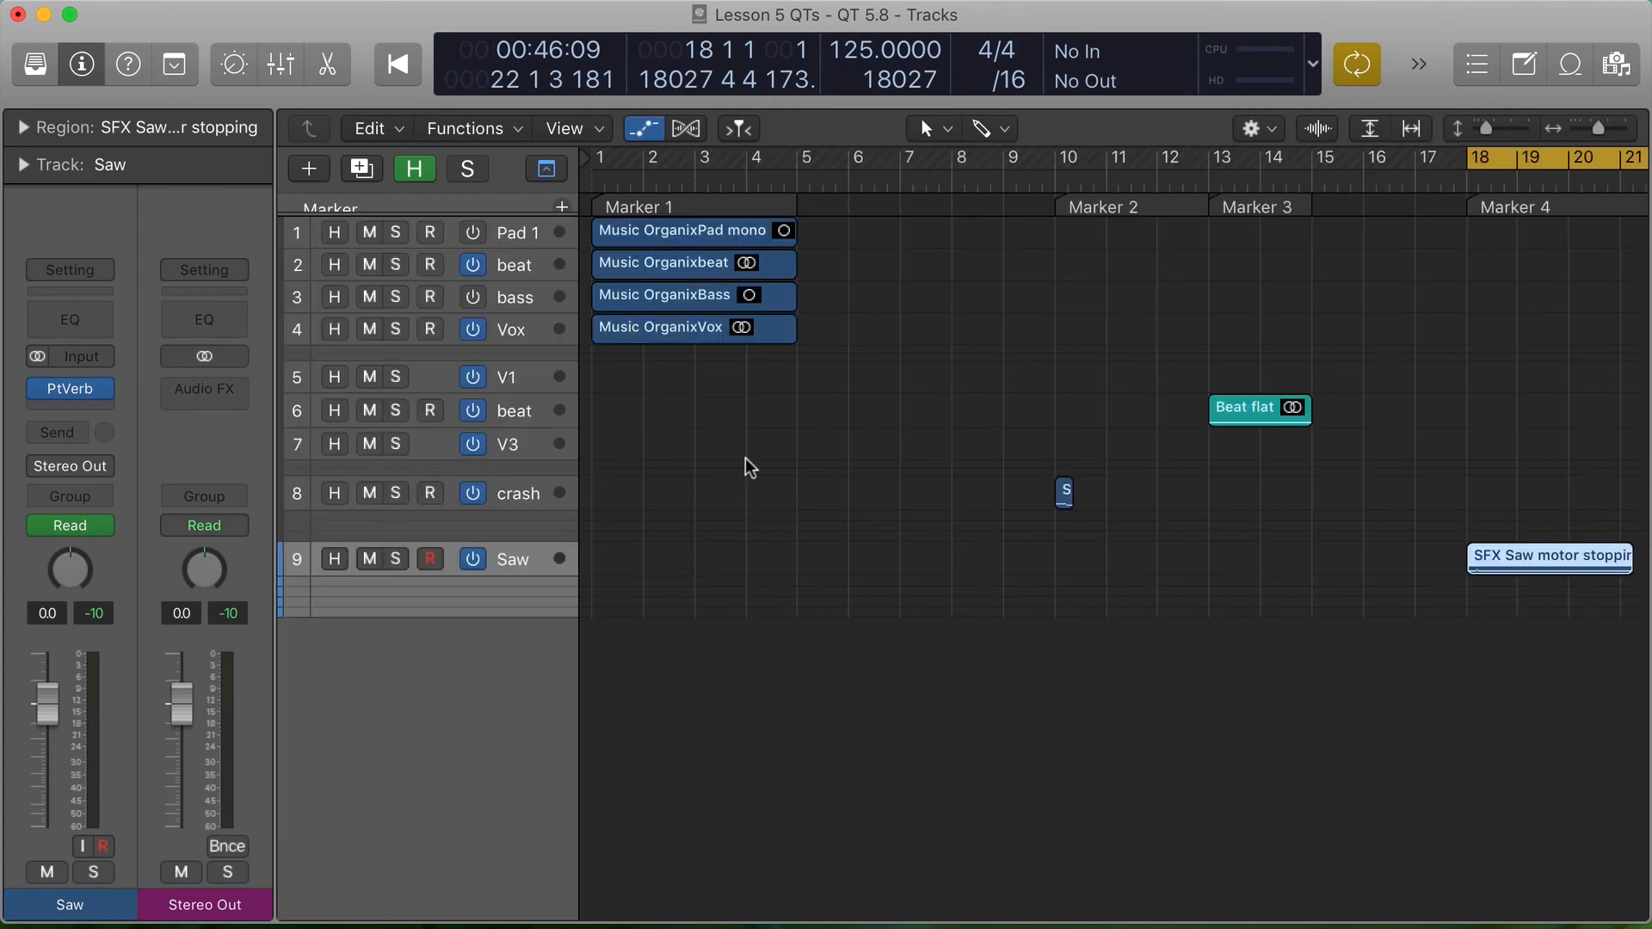